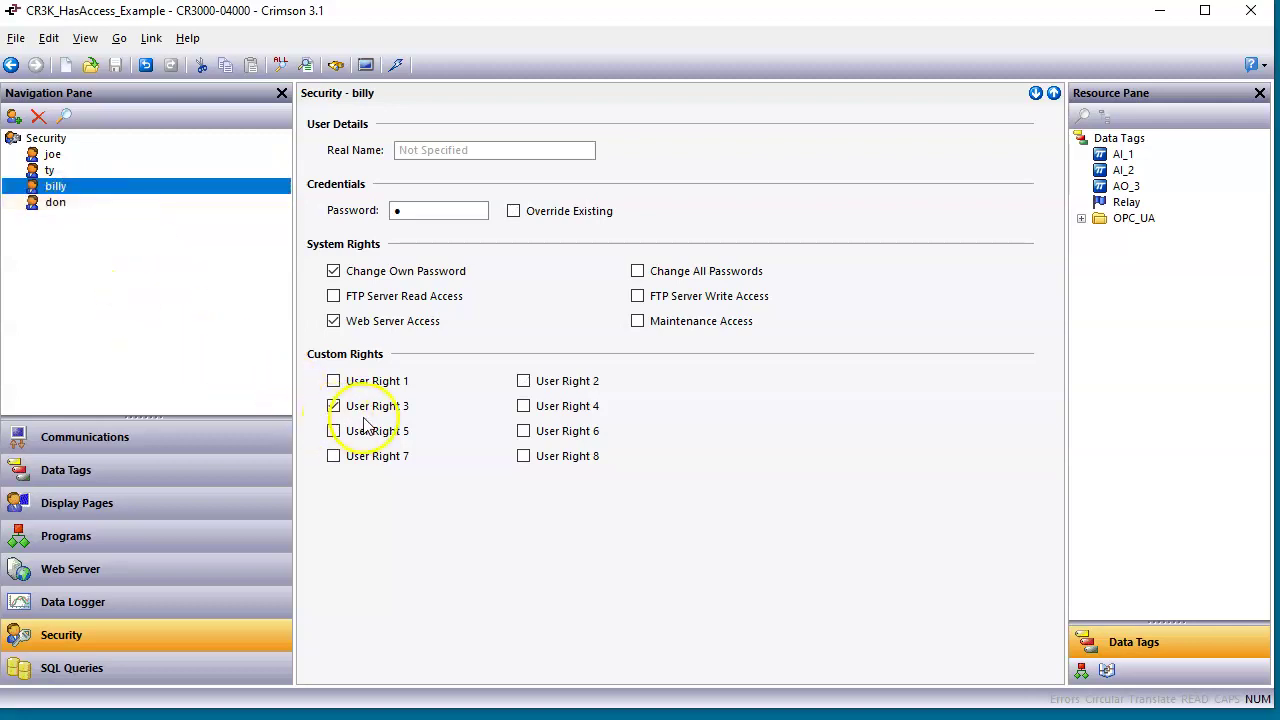
Show the last user's rights (User Rights 1, 2 and 3), then move to the Data Tags section.
{"action": "left_click", "coordinate": [56, 205]}
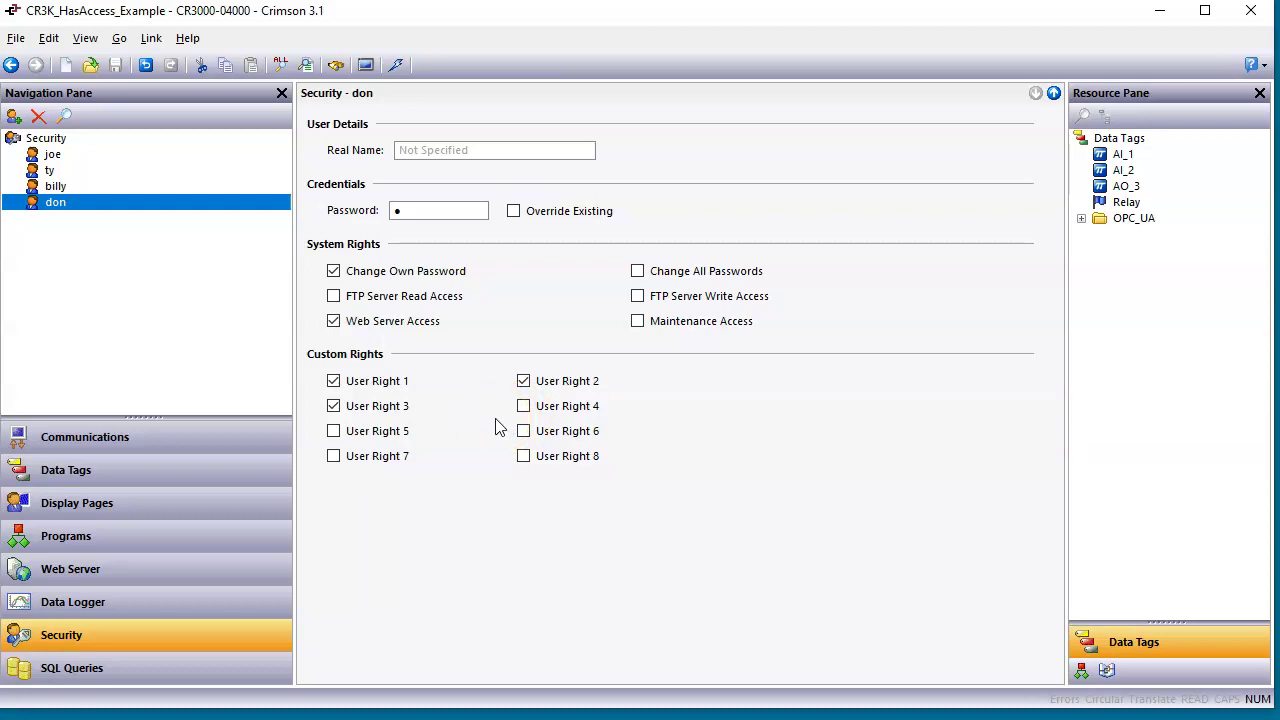
{"action": "left_click", "coordinate": [136, 471]}
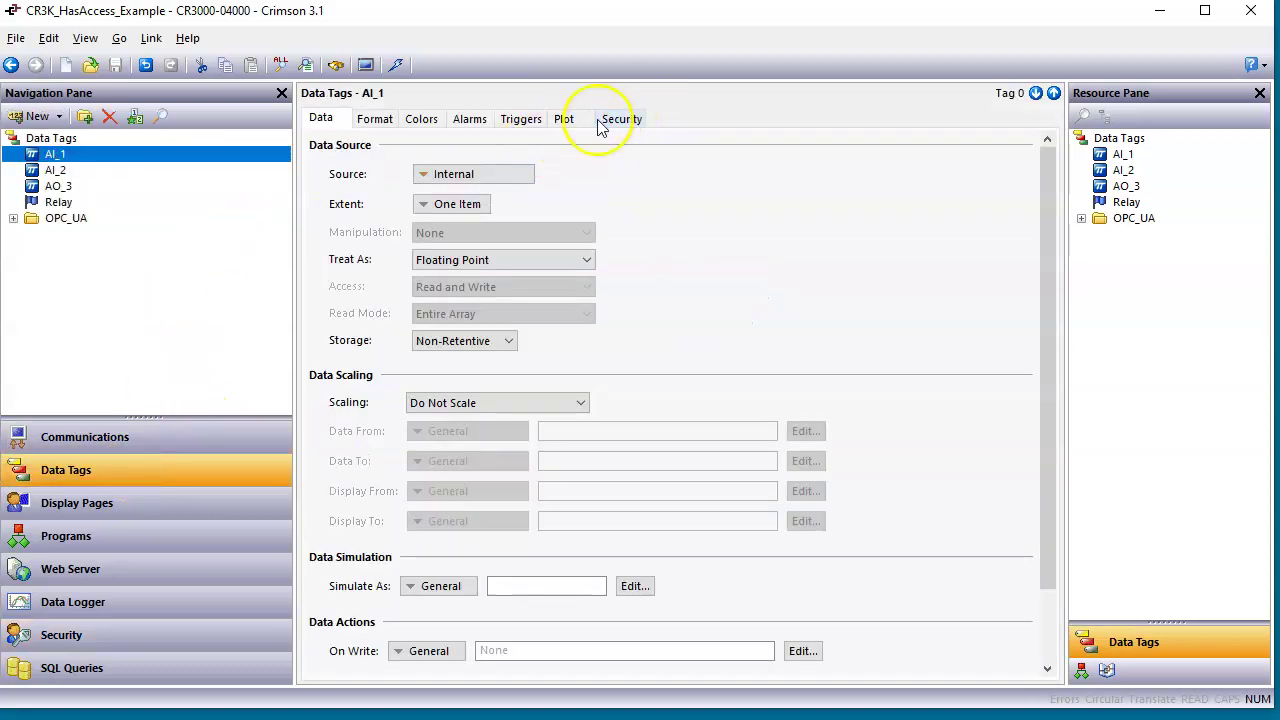
Check tag AI_1's Security settings, then switch to the Display Pages section.
{"action": "left_click", "coordinate": [621, 122]}
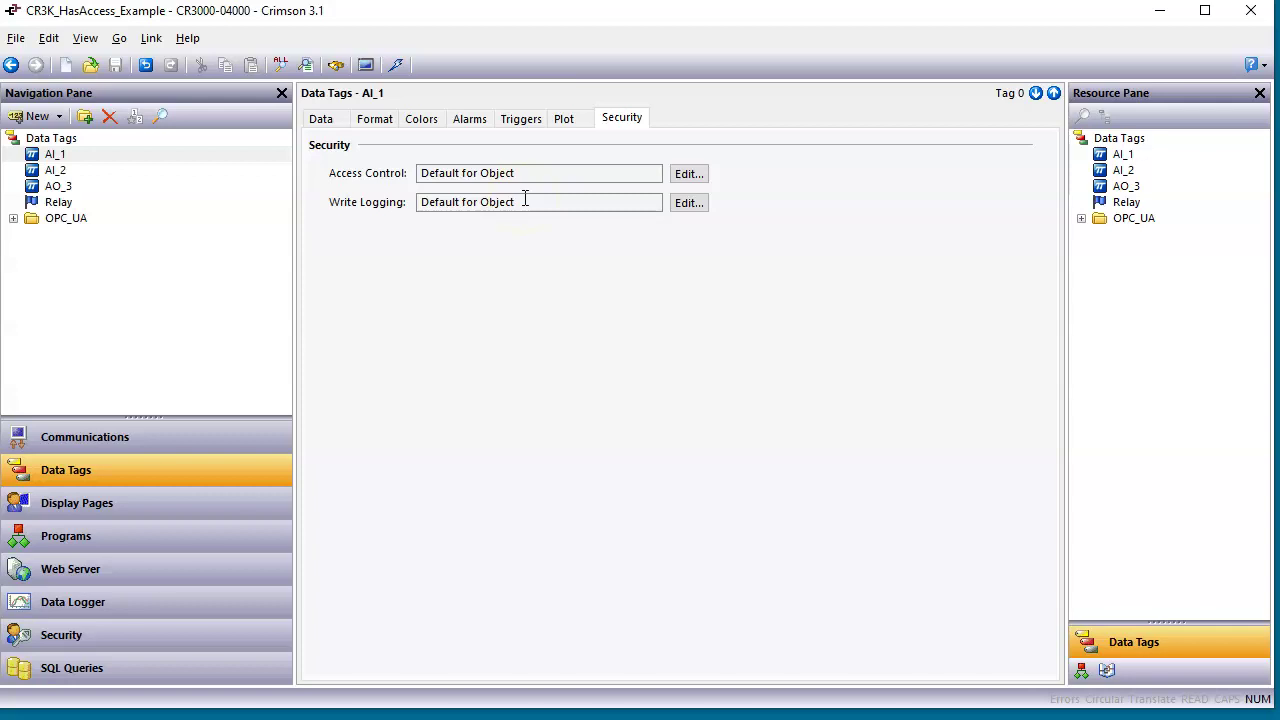
{"action": "left_click", "coordinate": [135, 504]}
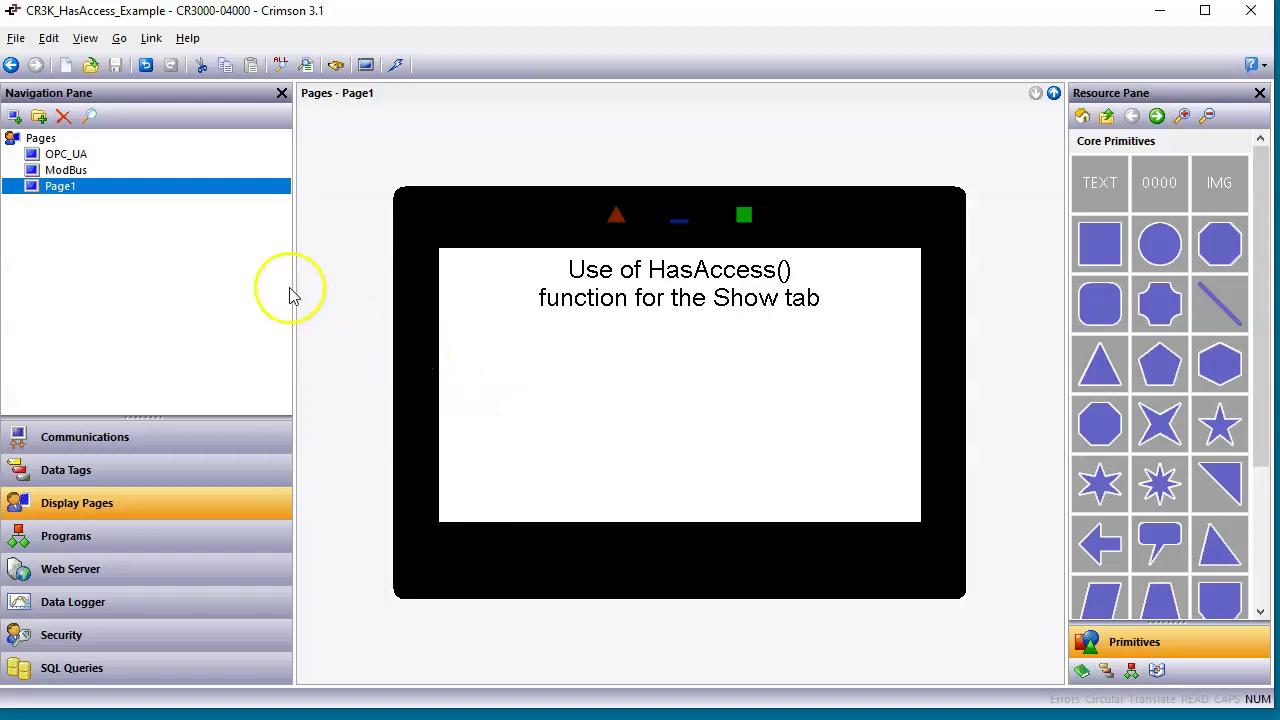
Compare the OPC_UA and ModBus pages, end on ModBus, and bring up its options.
{"action": "left_click", "coordinate": [95, 160]}
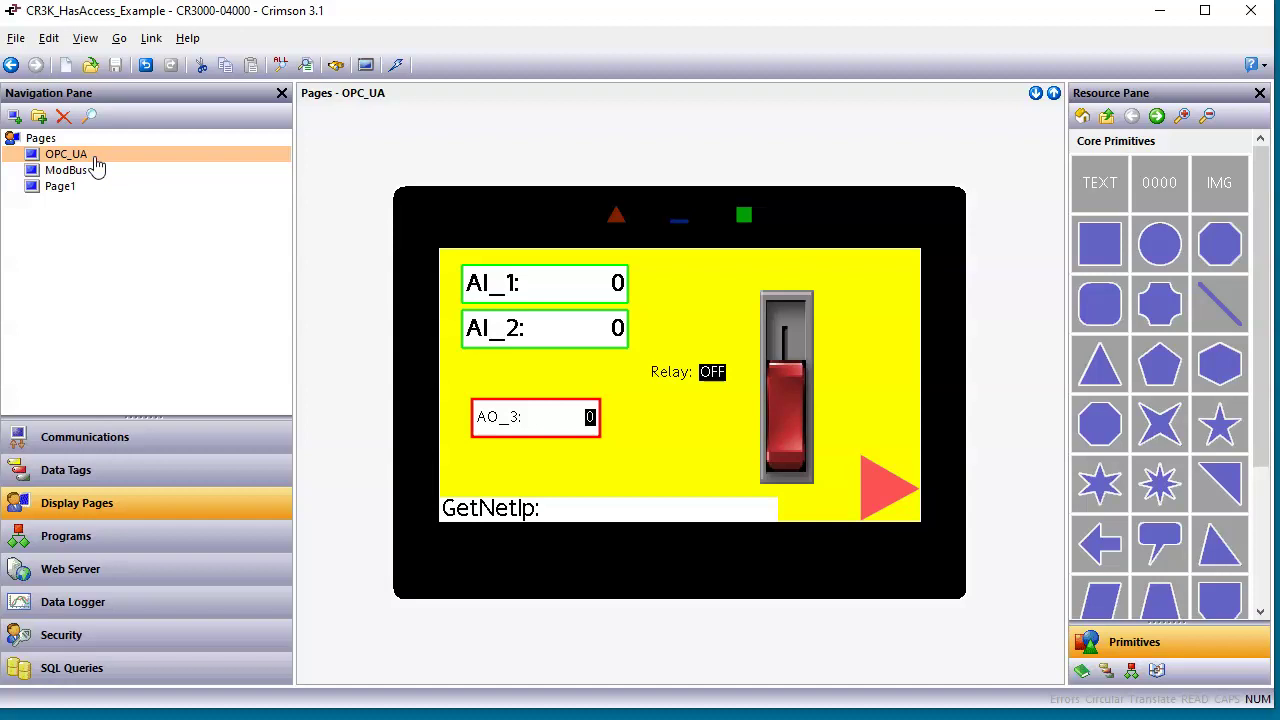
{"action": "left_click", "coordinate": [93, 174]}
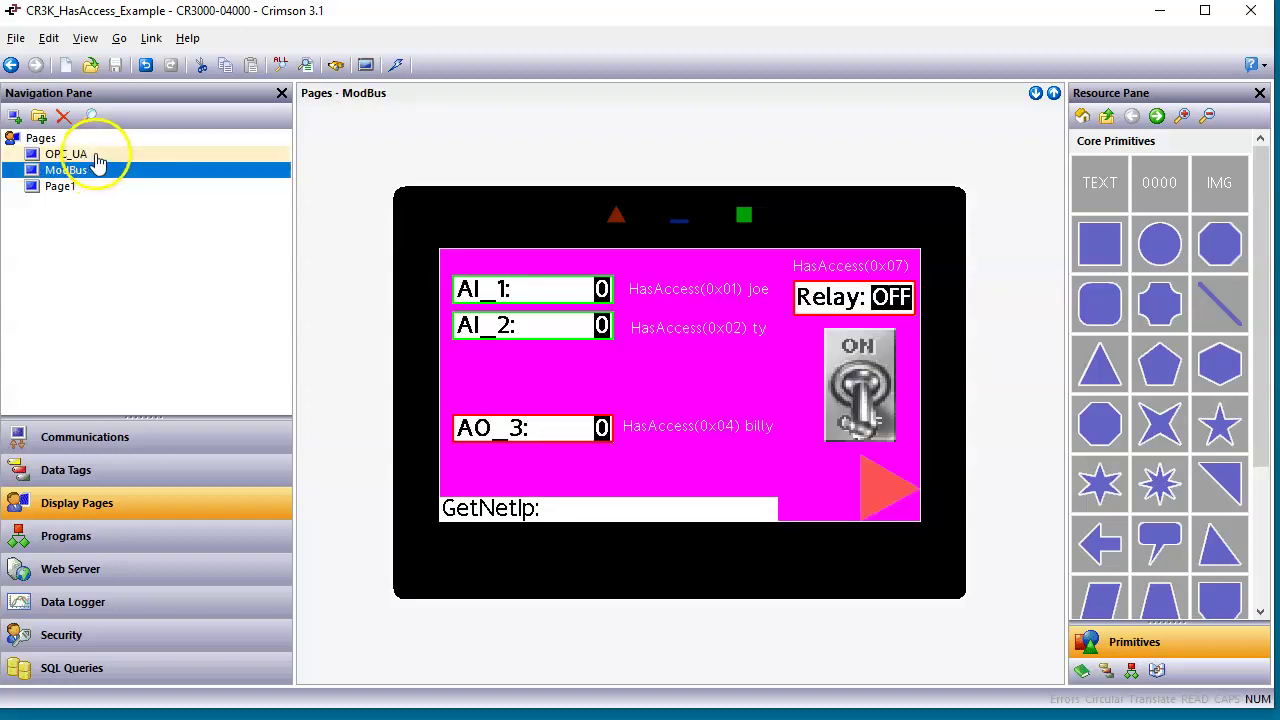
{"action": "left_click", "coordinate": [108, 158]}
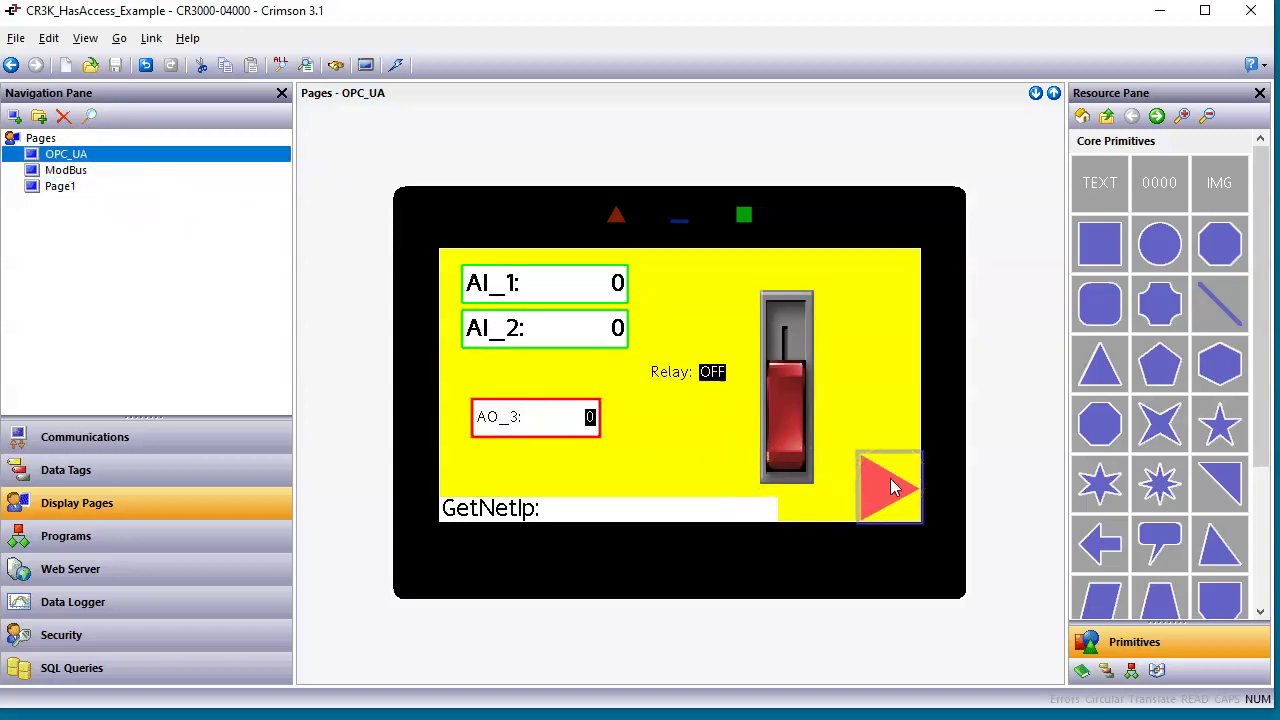
{"action": "left_click", "coordinate": [86, 171]}
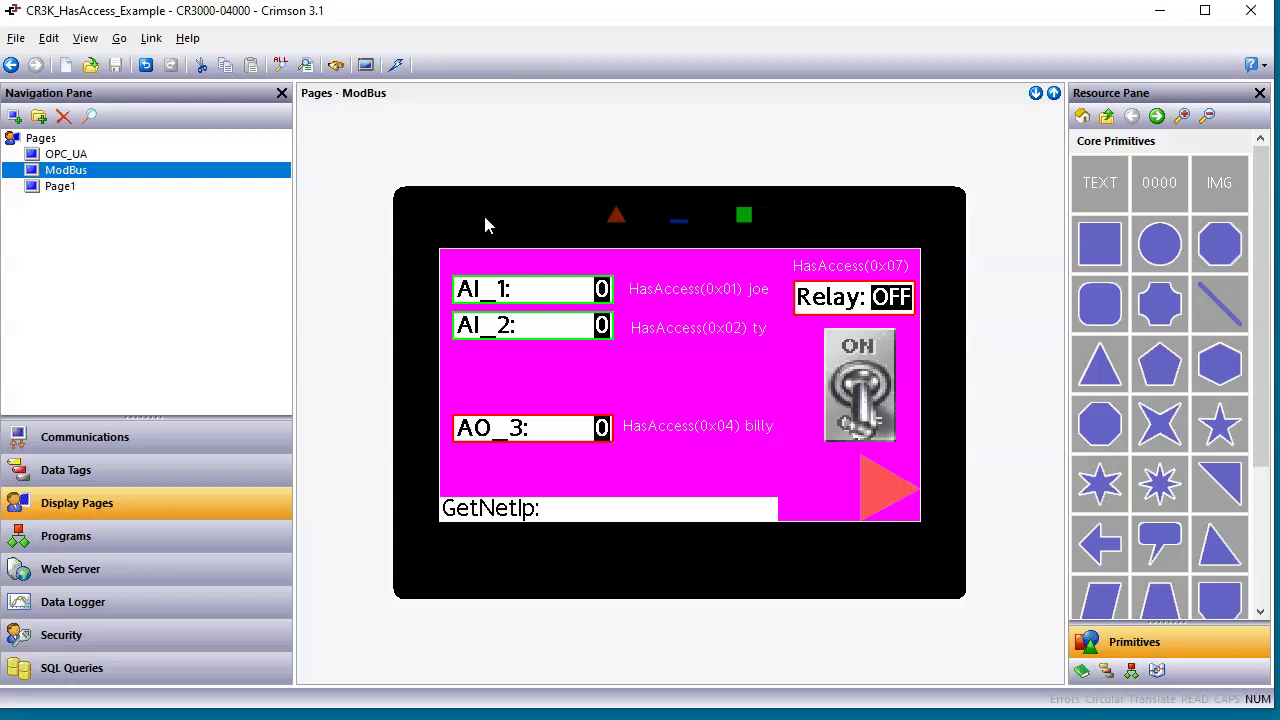
{"action": "right_click", "coordinate": [485, 219]}
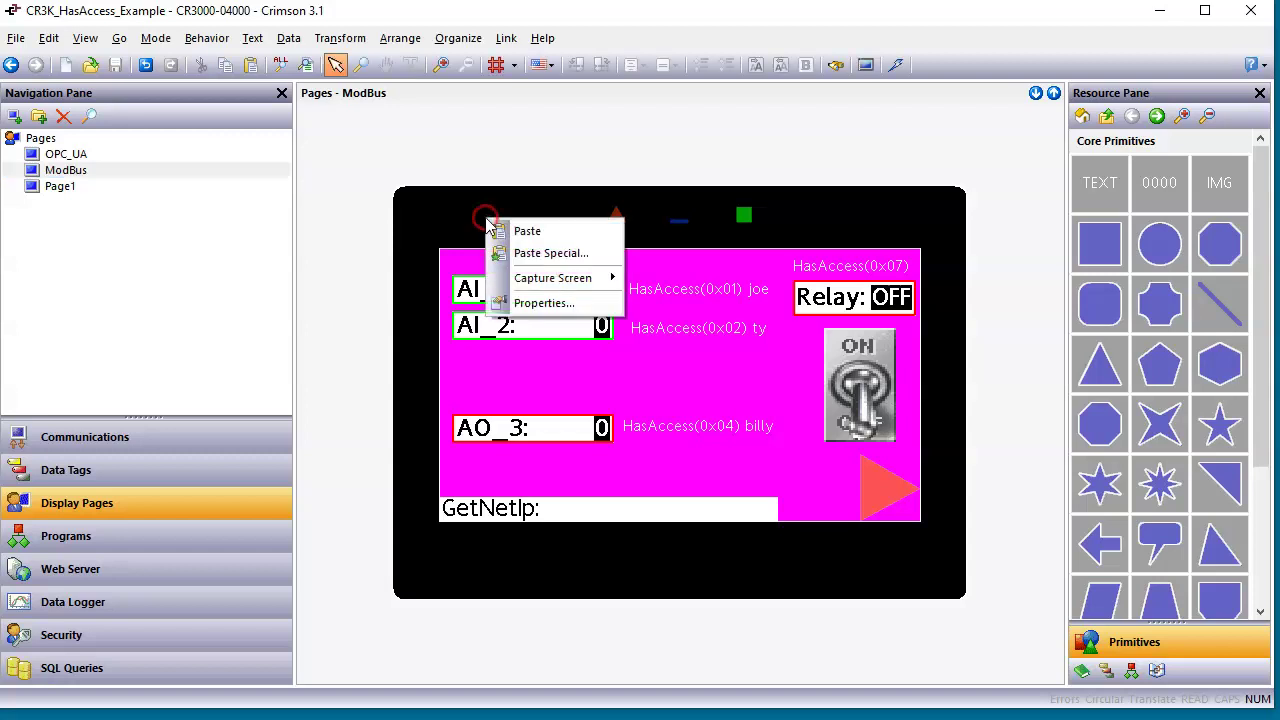
{"action": "right_click", "coordinate": [590, 359]}
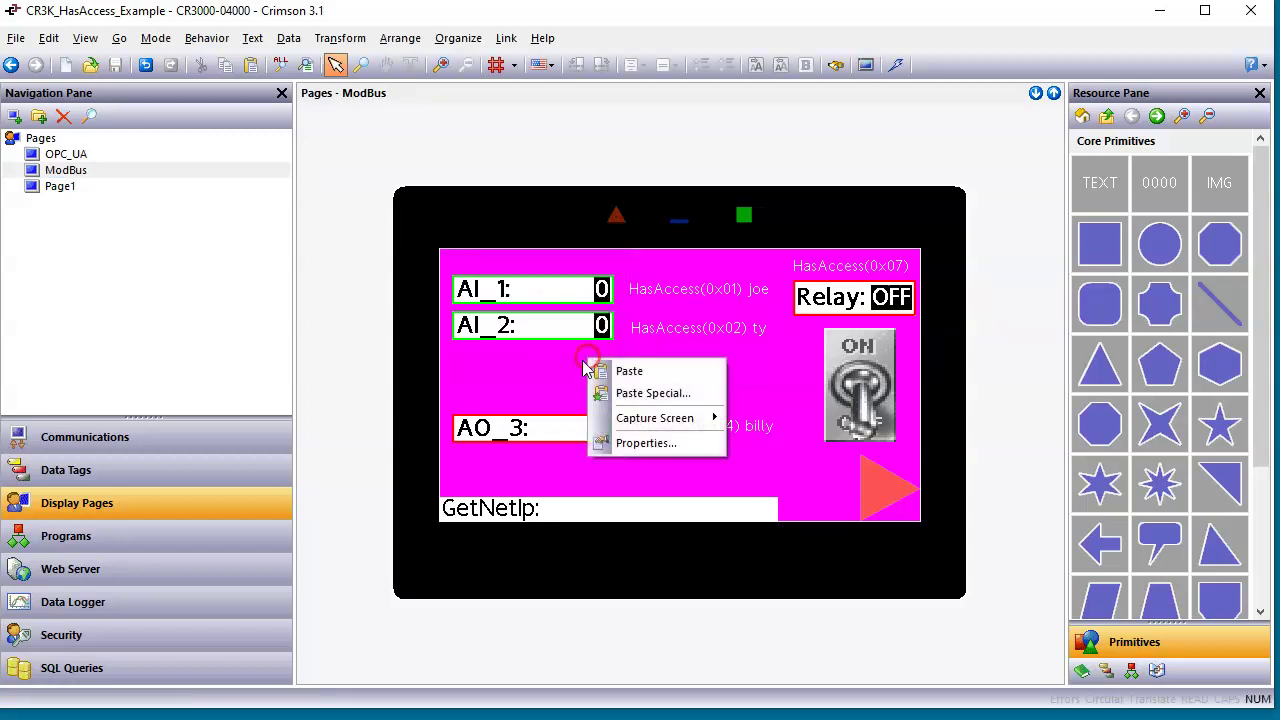
{"action": "left_click", "coordinate": [645, 442]}
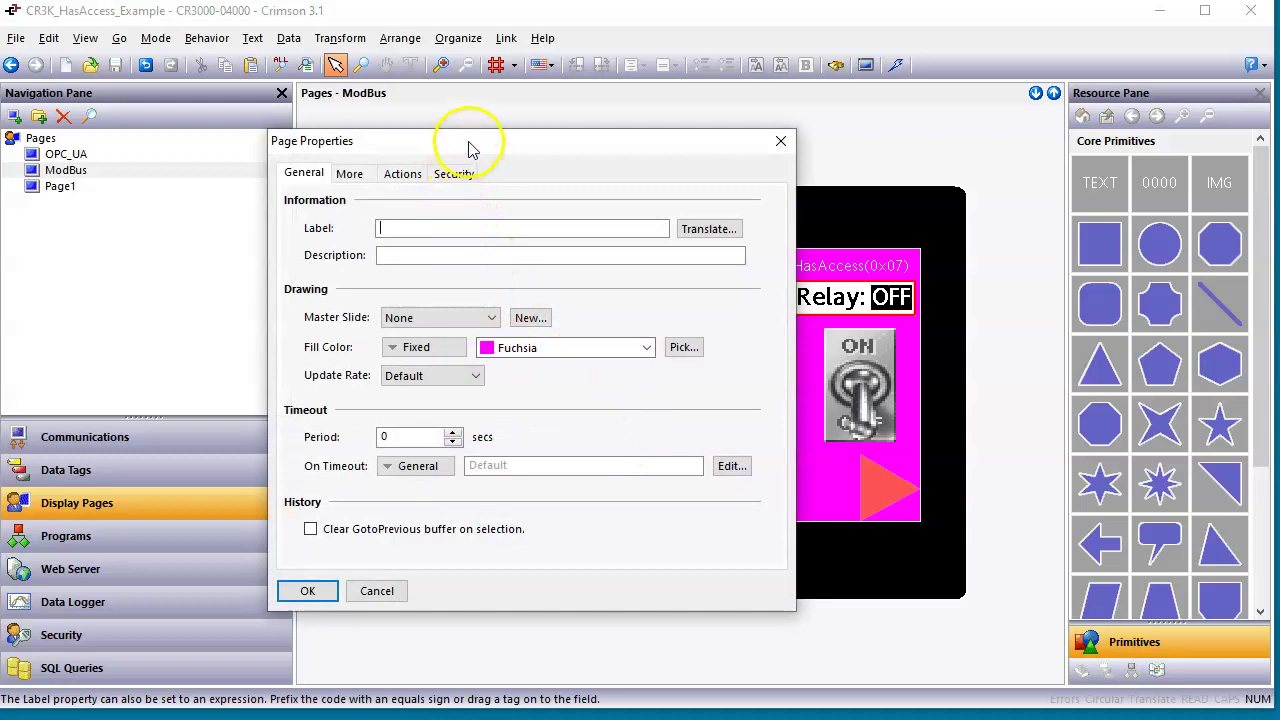
{"action": "left_click_drag", "start_coordinate": [470, 150], "coordinate": [526, 155]}
{"action": "left_click", "coordinate": [510, 182]}
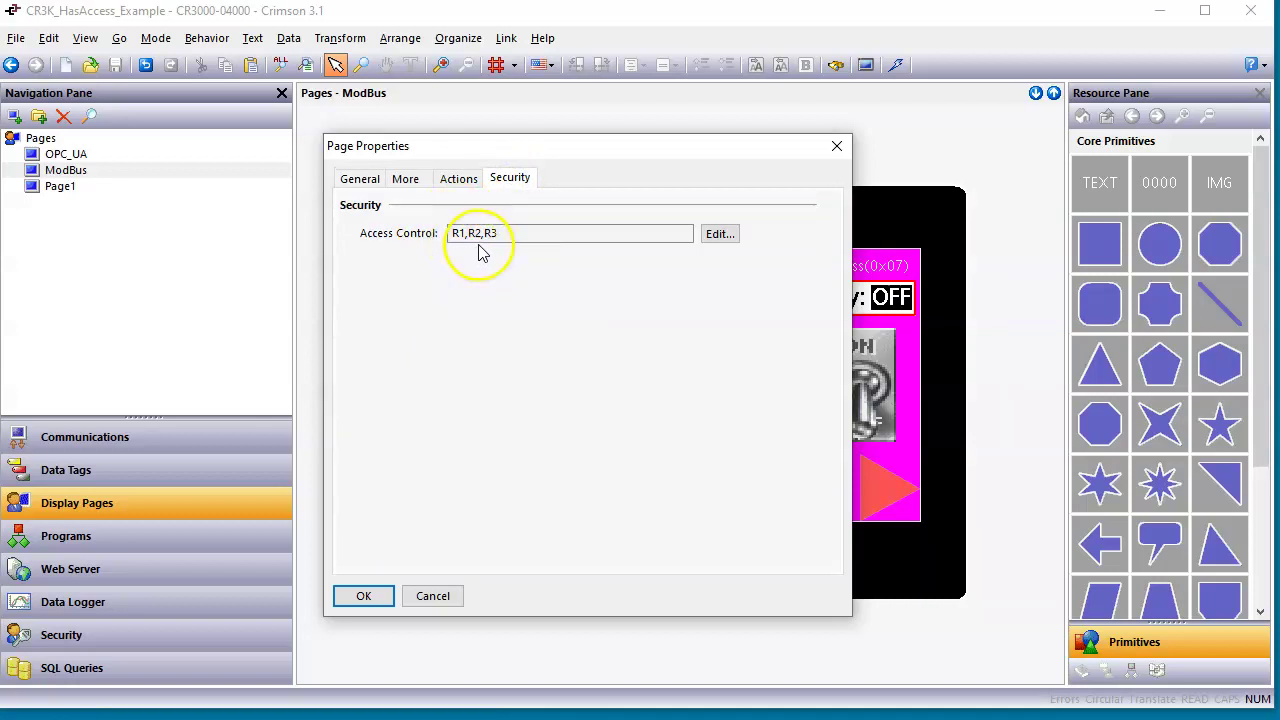
{"action": "left_click", "coordinate": [720, 236]}
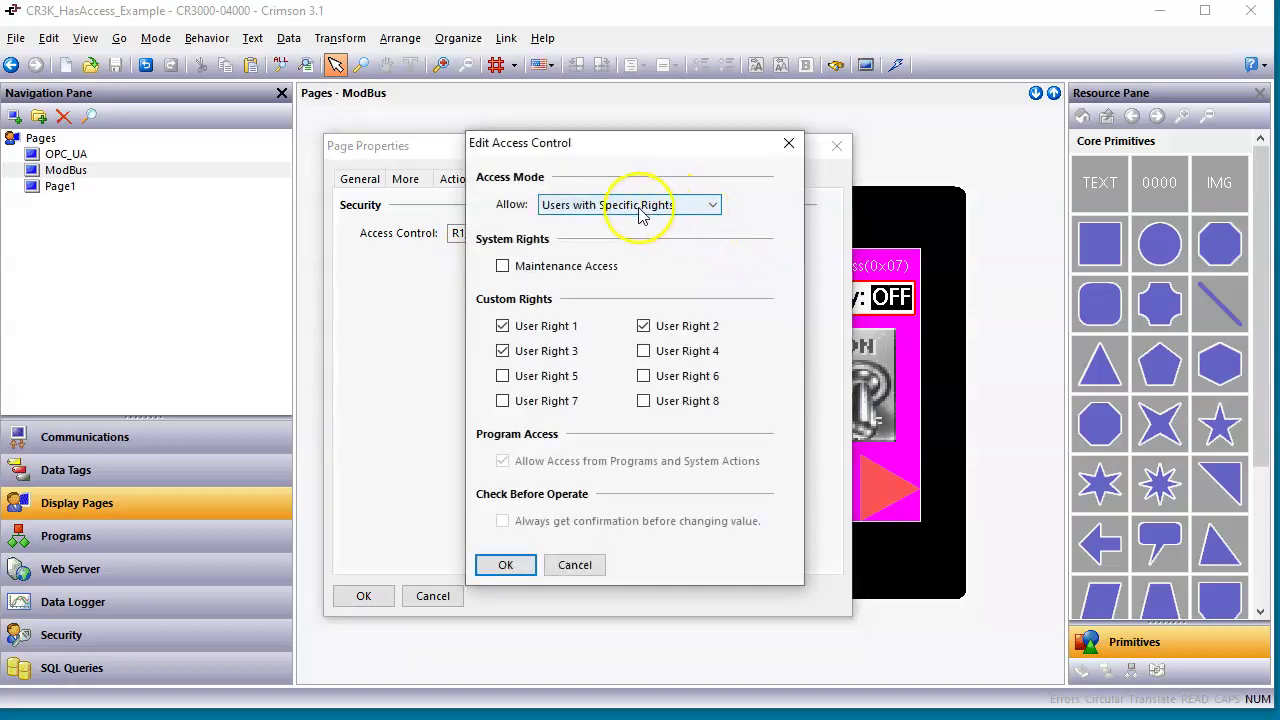
{"action": "left_click", "coordinate": [710, 206]}
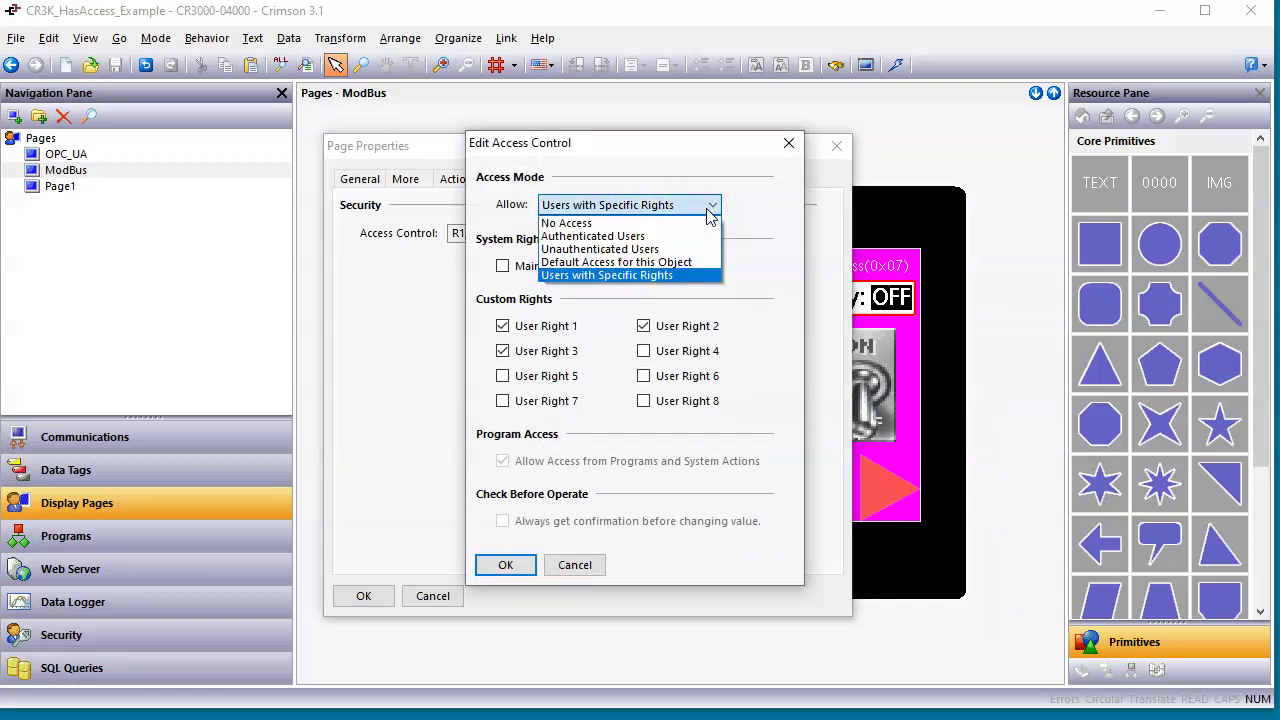
{"action": "left_click", "coordinate": [703, 276]}
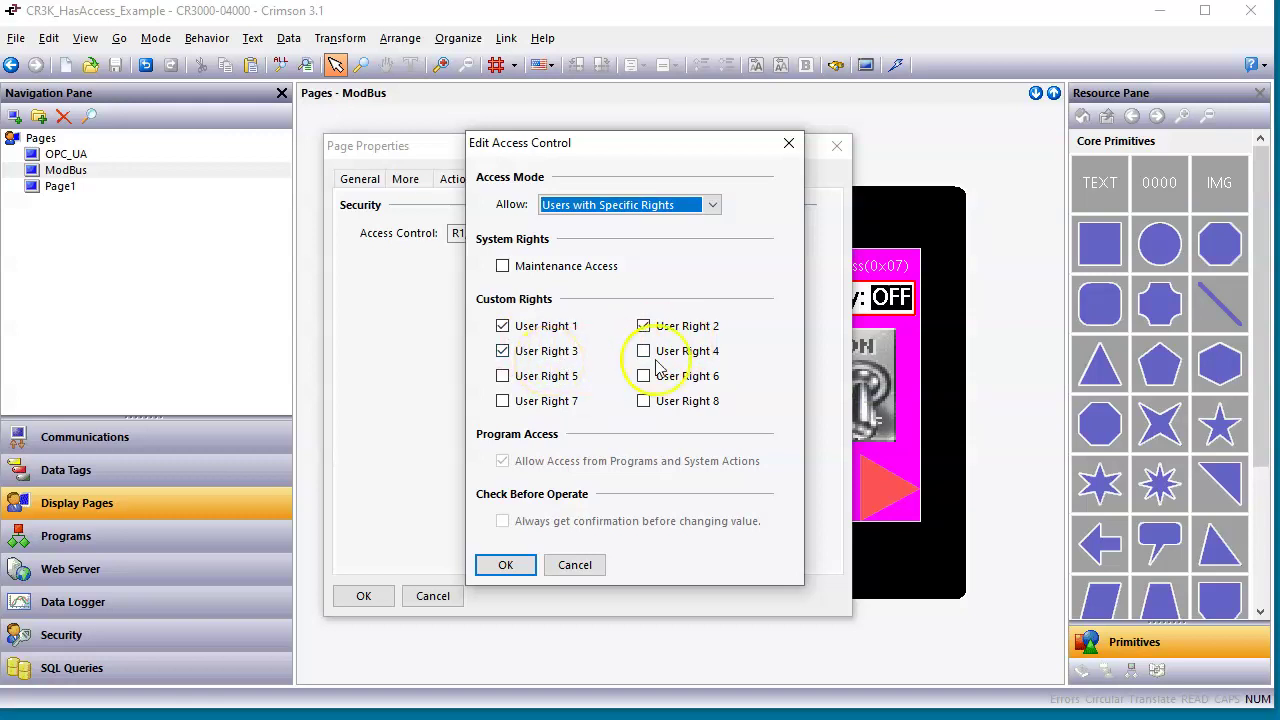
{"action": "left_click", "coordinate": [578, 565]}
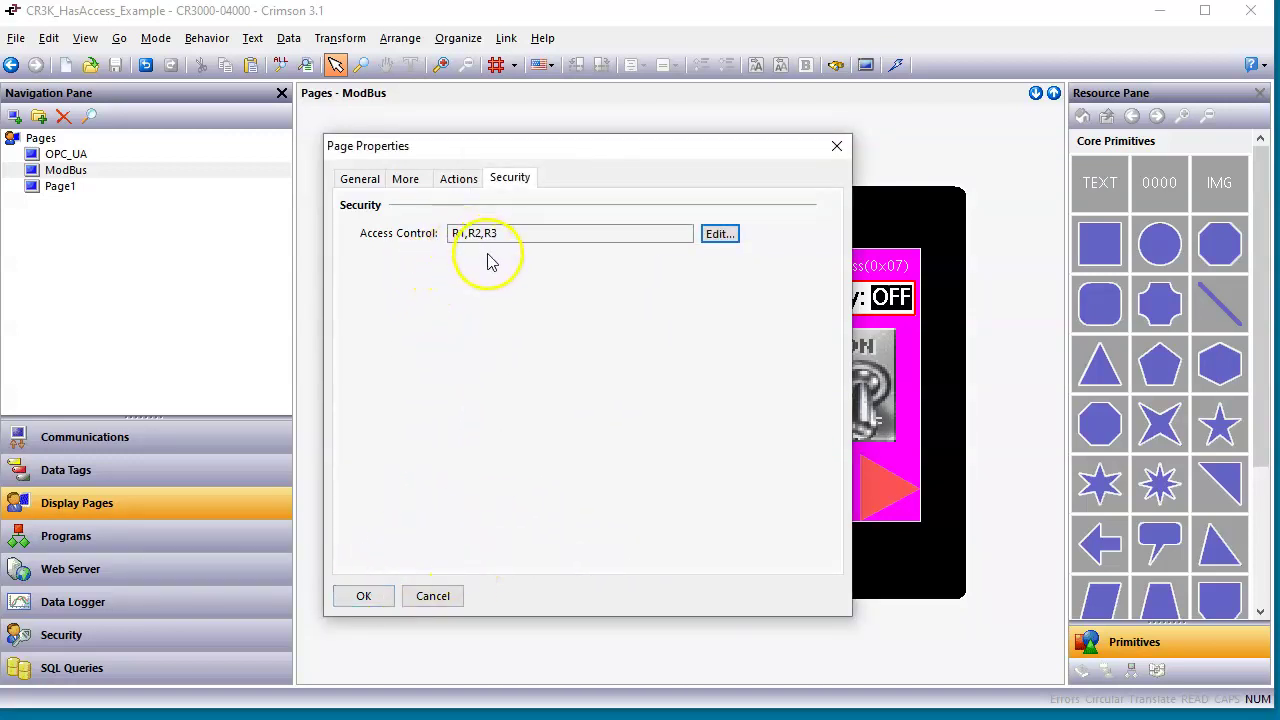
{"action": "left_click", "coordinate": [368, 596]}
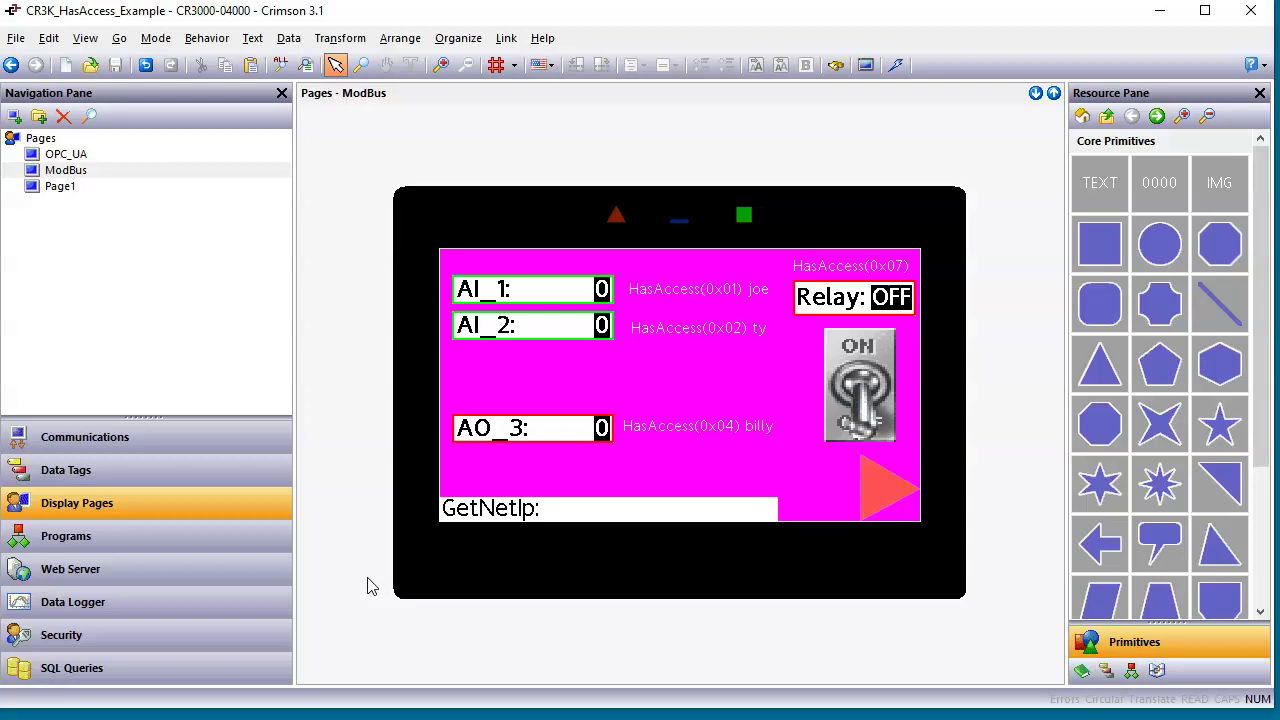
{"action": "left_click", "coordinate": [508, 298]}
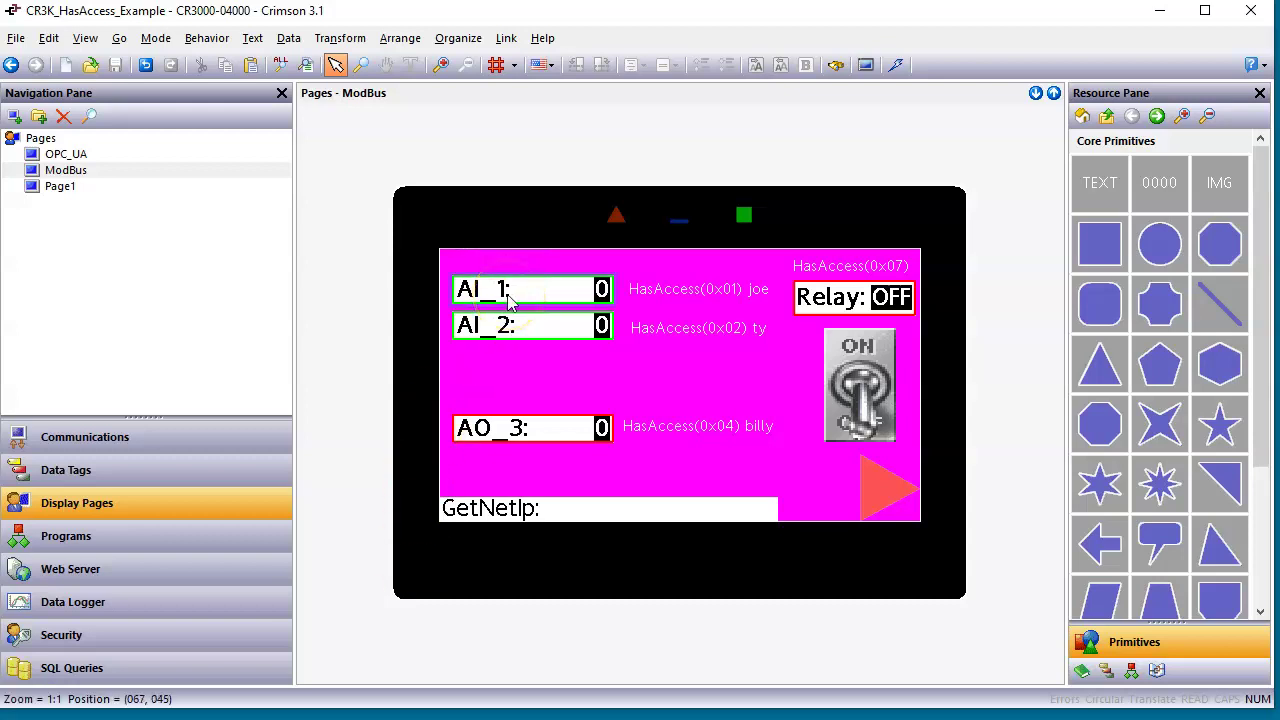
Point out the AI_2 and AO_3 data boxes, then open the AI_1 data box's properties.
{"action": "left_click", "coordinate": [507, 320]}
{"action": "left_click", "coordinate": [540, 428]}
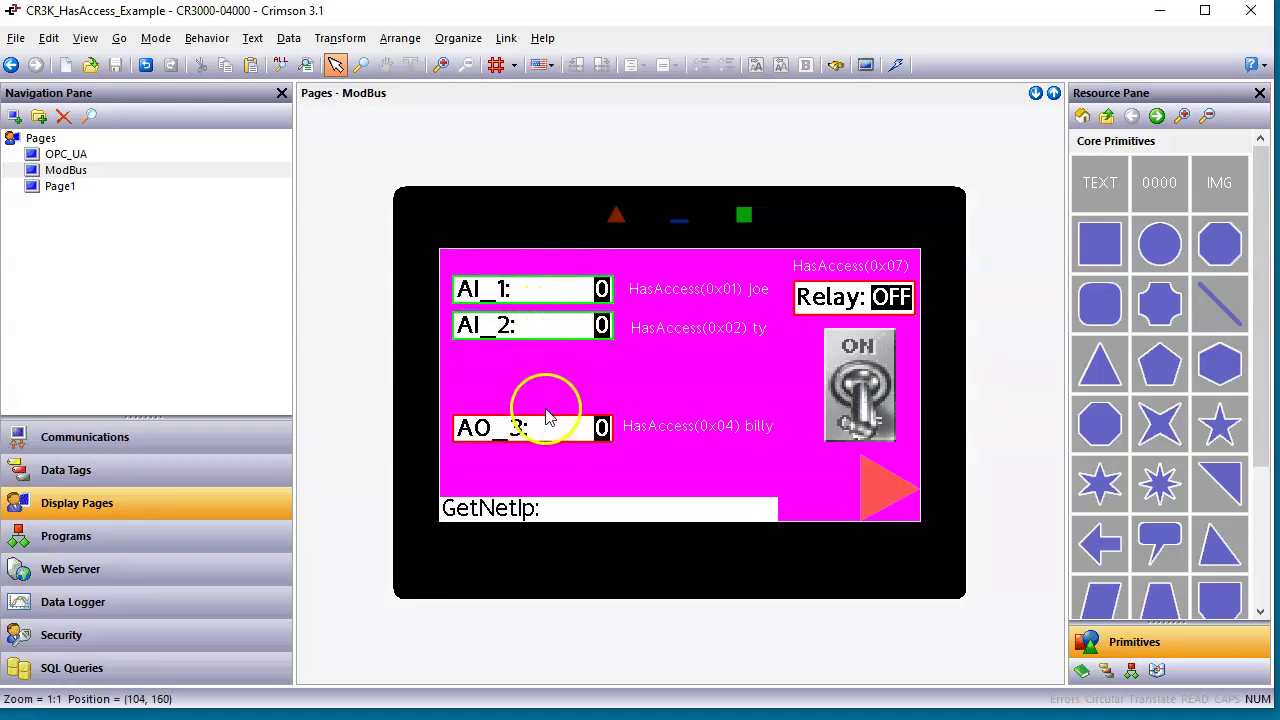
{"action": "double_click", "coordinate": [545, 296]}
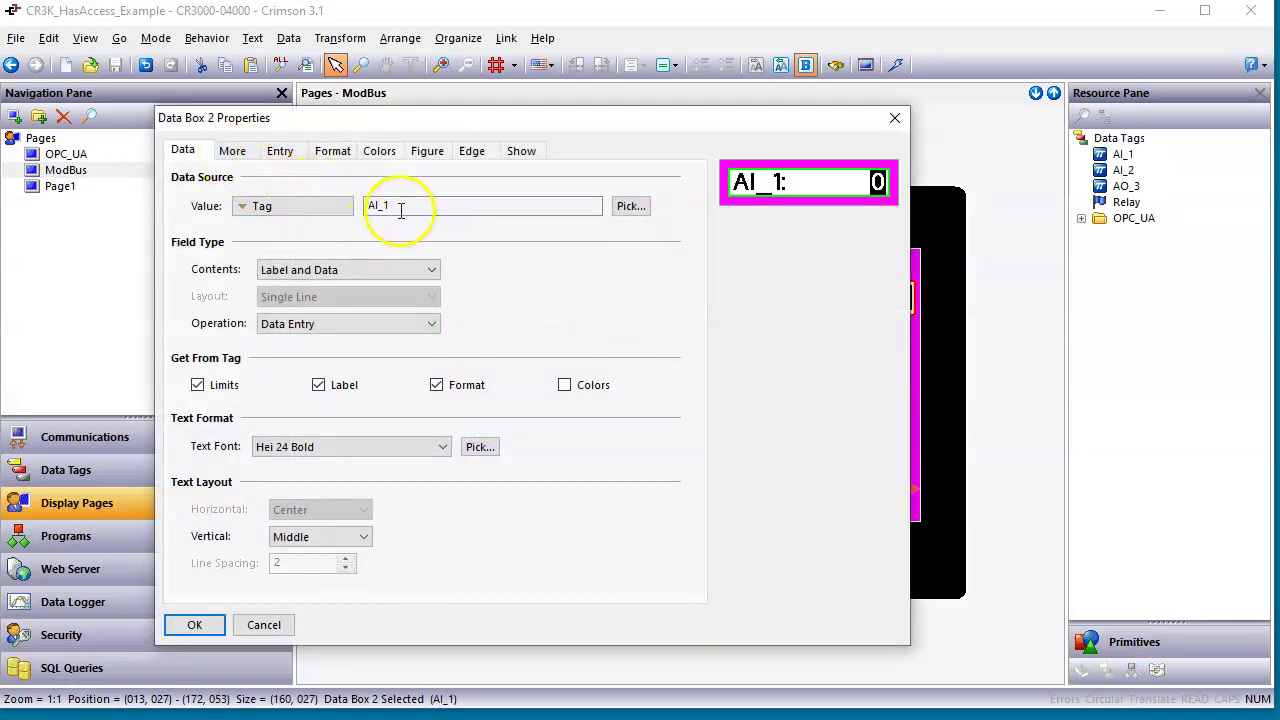
Step through AI_1's tabs to Show, reading HasAccess(0x01), and list the System resource functions.
{"action": "left_click", "coordinate": [234, 153]}
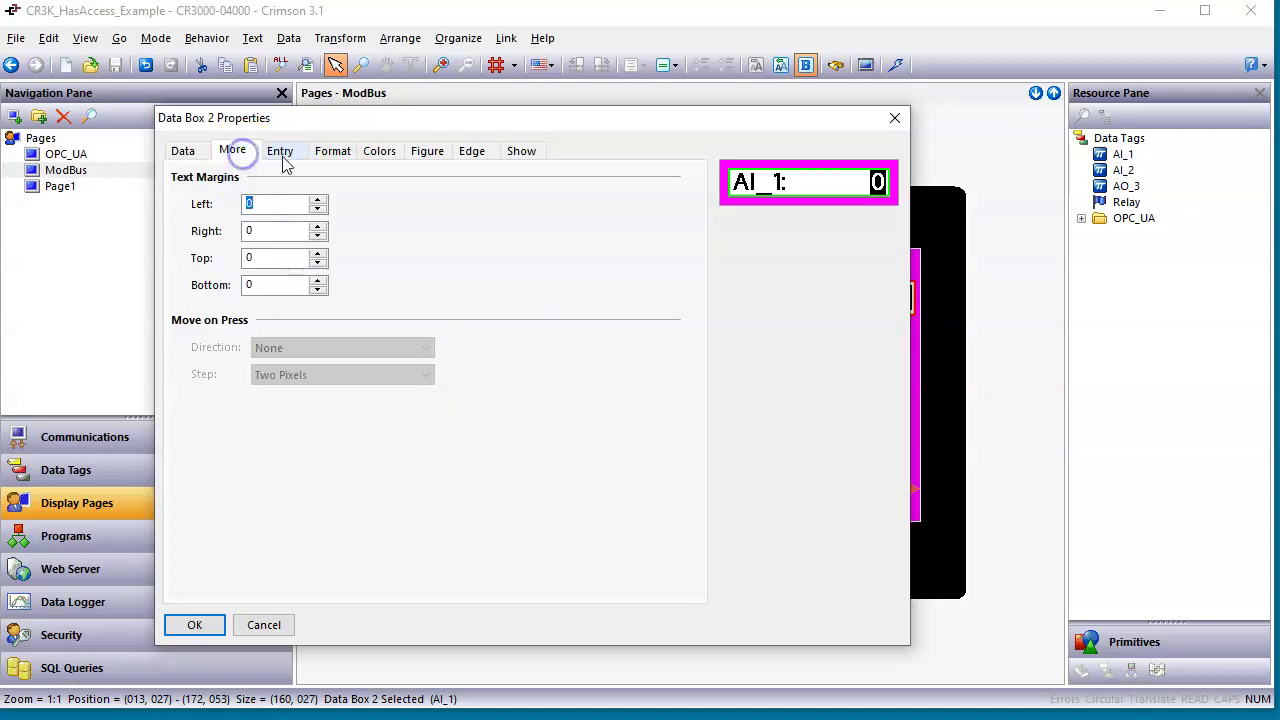
{"action": "left_click", "coordinate": [281, 155]}
{"action": "left_click", "coordinate": [333, 155]}
{"action": "left_click", "coordinate": [379, 155]}
{"action": "left_click", "coordinate": [425, 156]}
{"action": "left_click", "coordinate": [471, 154]}
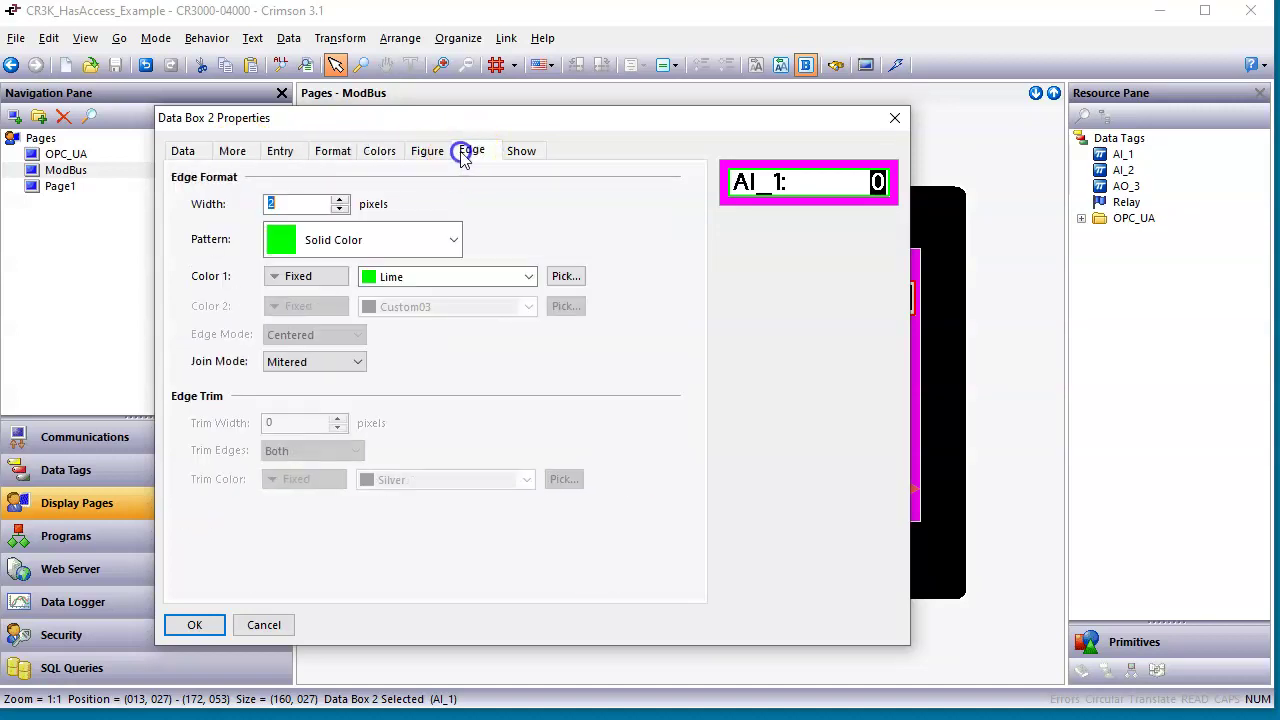
{"action": "left_click", "coordinate": [527, 160]}
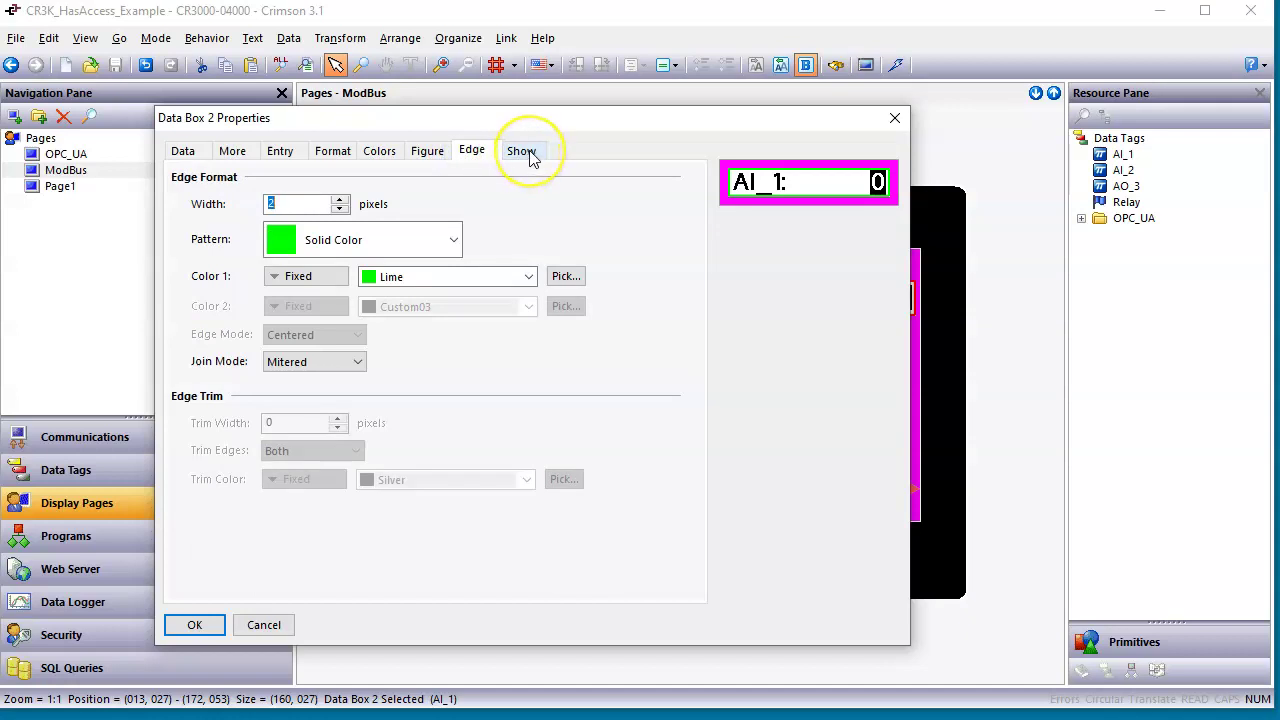
{"action": "left_click", "coordinate": [531, 158]}
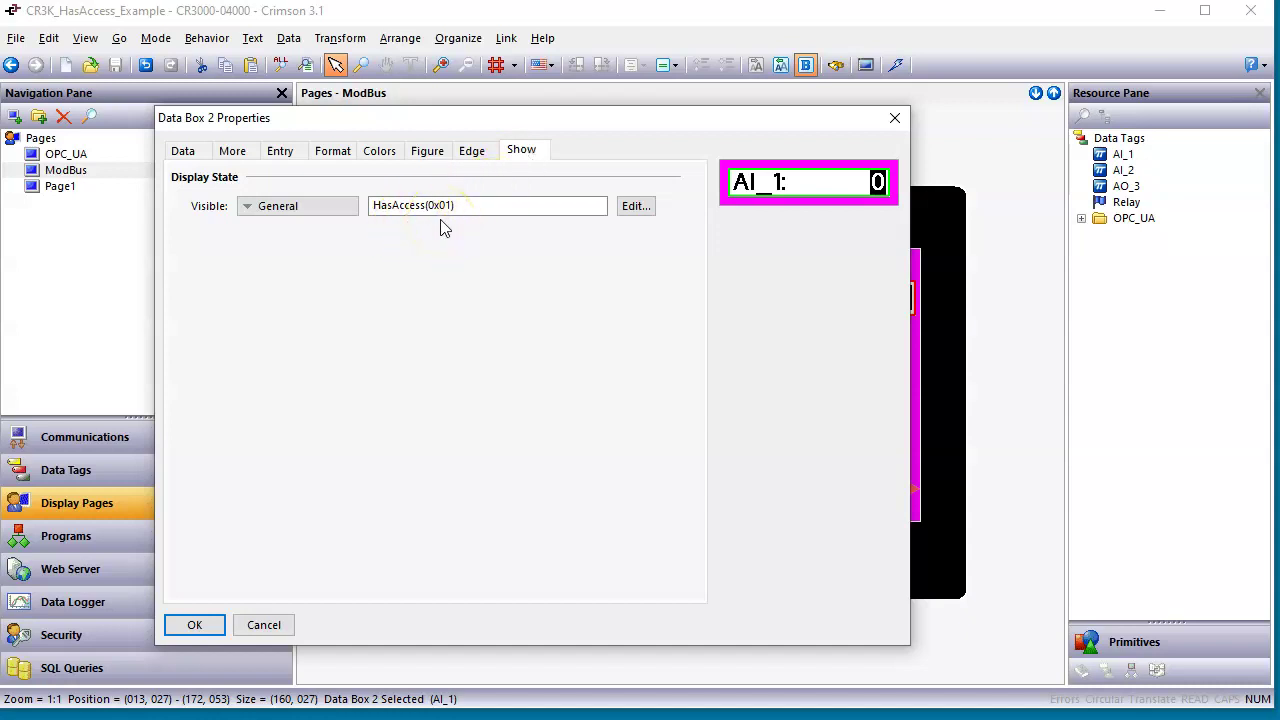
{"action": "left_click_drag", "start_coordinate": [1157, 622], "coordinate": [1160, 515]}
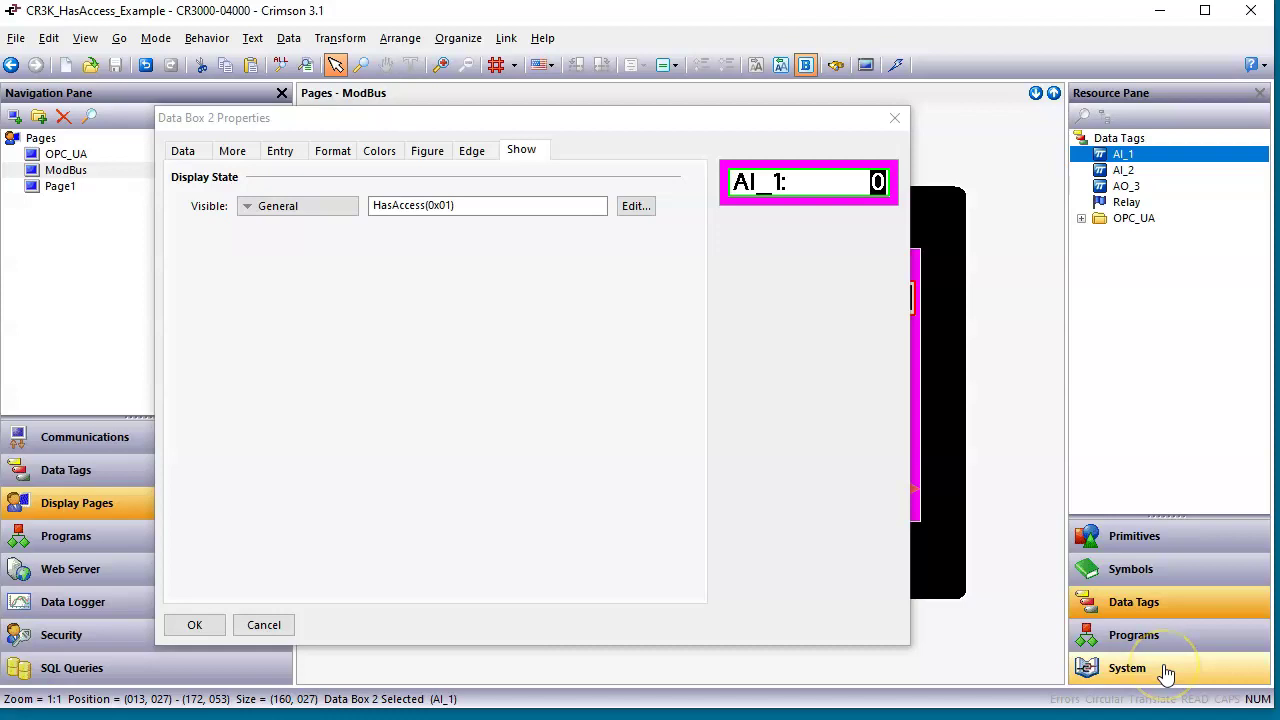
{"action": "left_click", "coordinate": [1165, 673]}
Browse the System functions and expand Security to locate HasAccess.
{"action": "left_click", "coordinate": [1088, 180]}
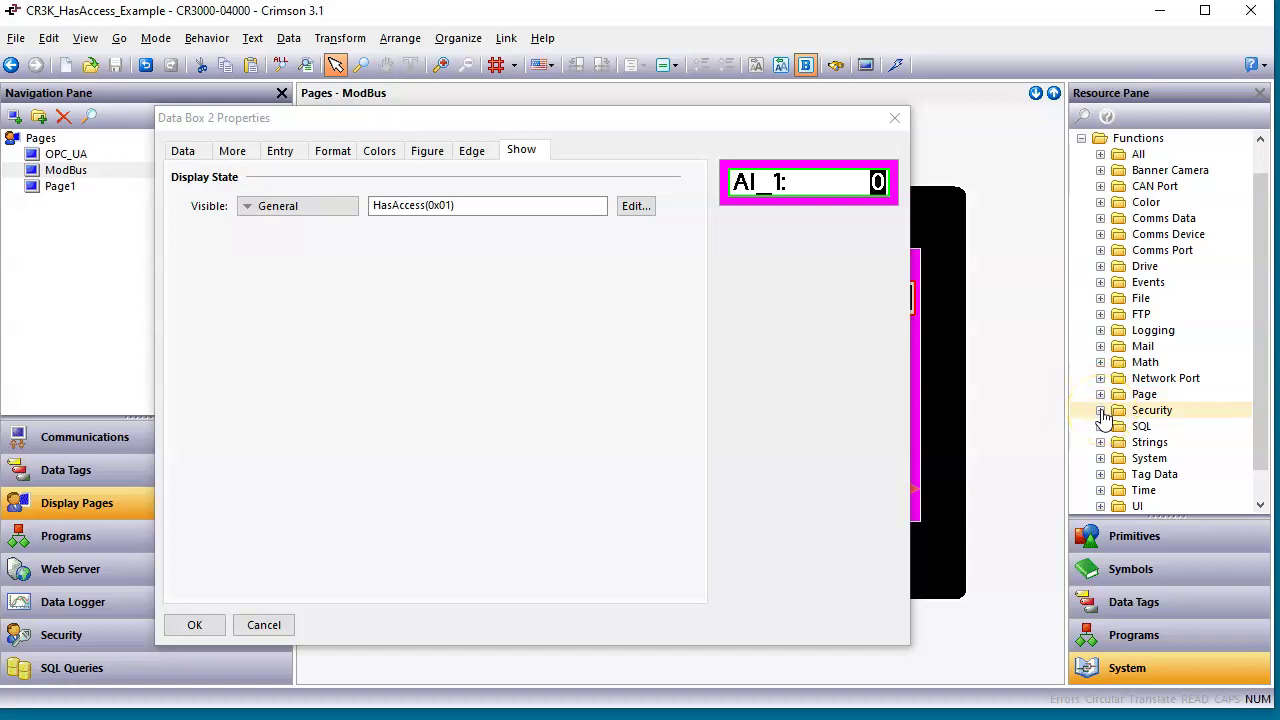
{"action": "left_click", "coordinate": [1101, 411]}
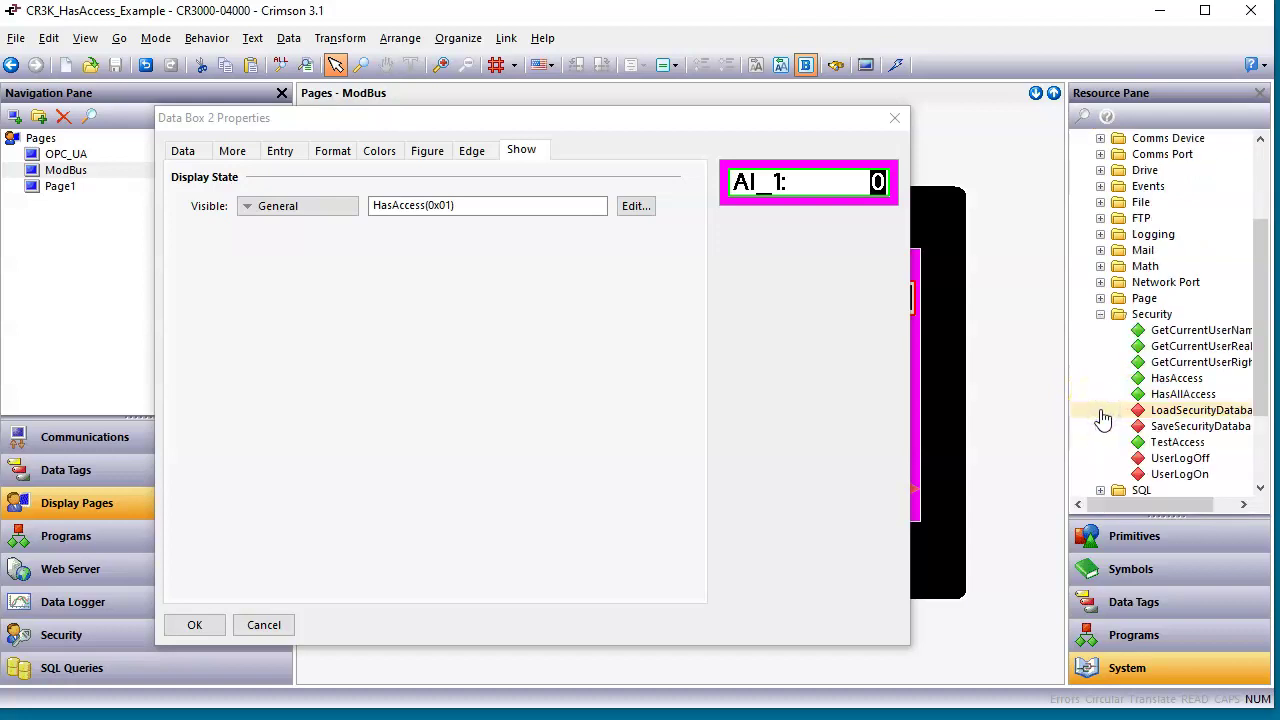
{"action": "left_click", "coordinate": [1116, 425]}
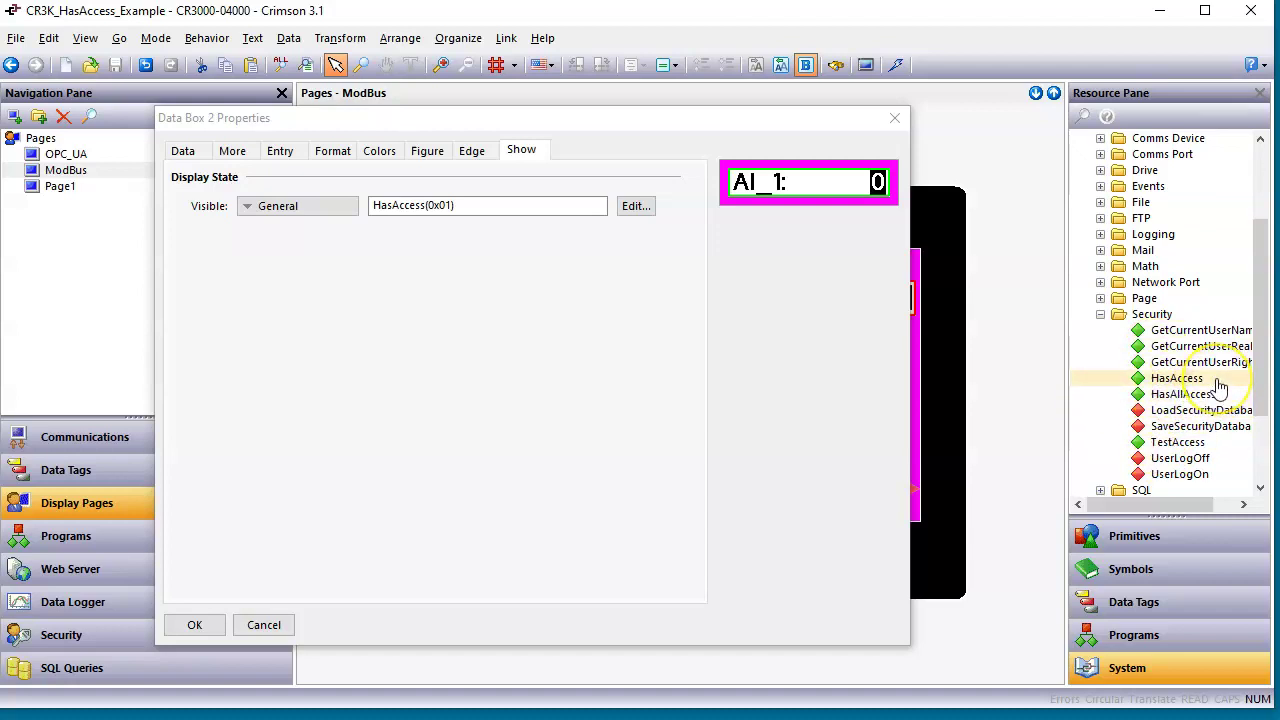
{"action": "left_click_drag", "start_coordinate": [1218, 387], "coordinate": [1066, 394]}
{"action": "left_click", "coordinate": [1180, 384]}
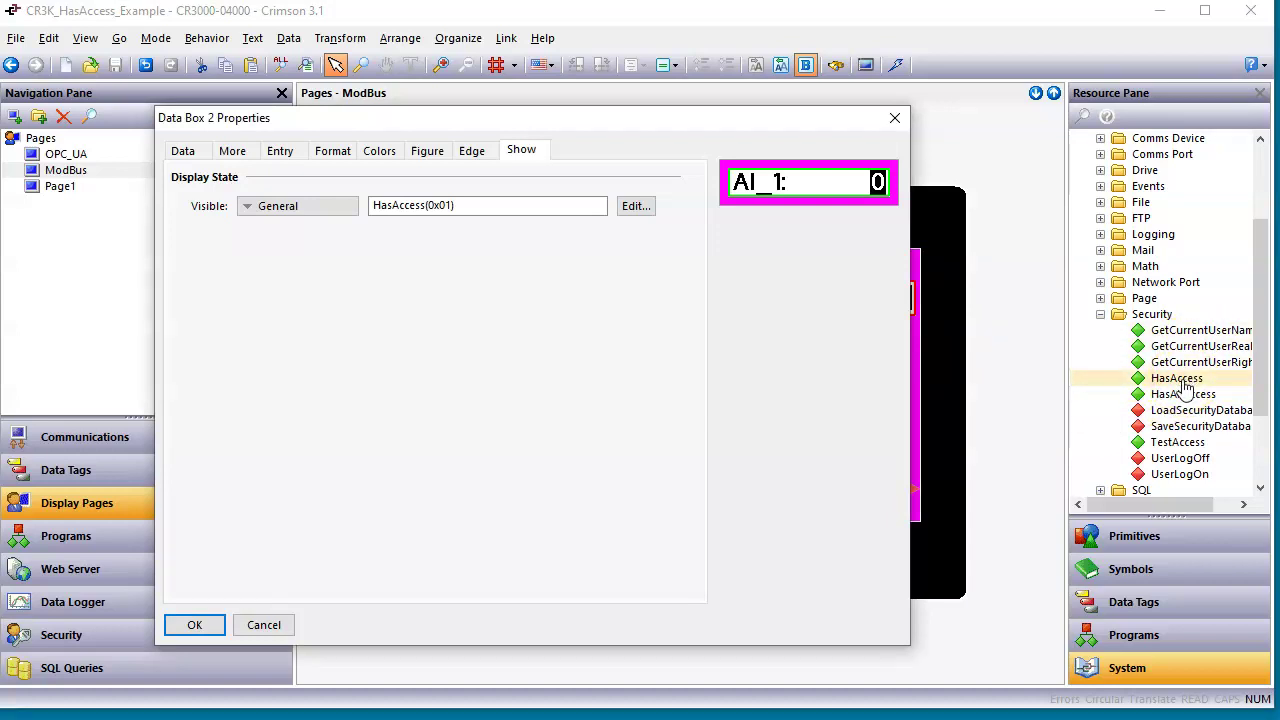
Read the HasAccess help via Show Help Info, then close AI_1's properties with OK.
{"action": "right_click", "coordinate": [1186, 387]}
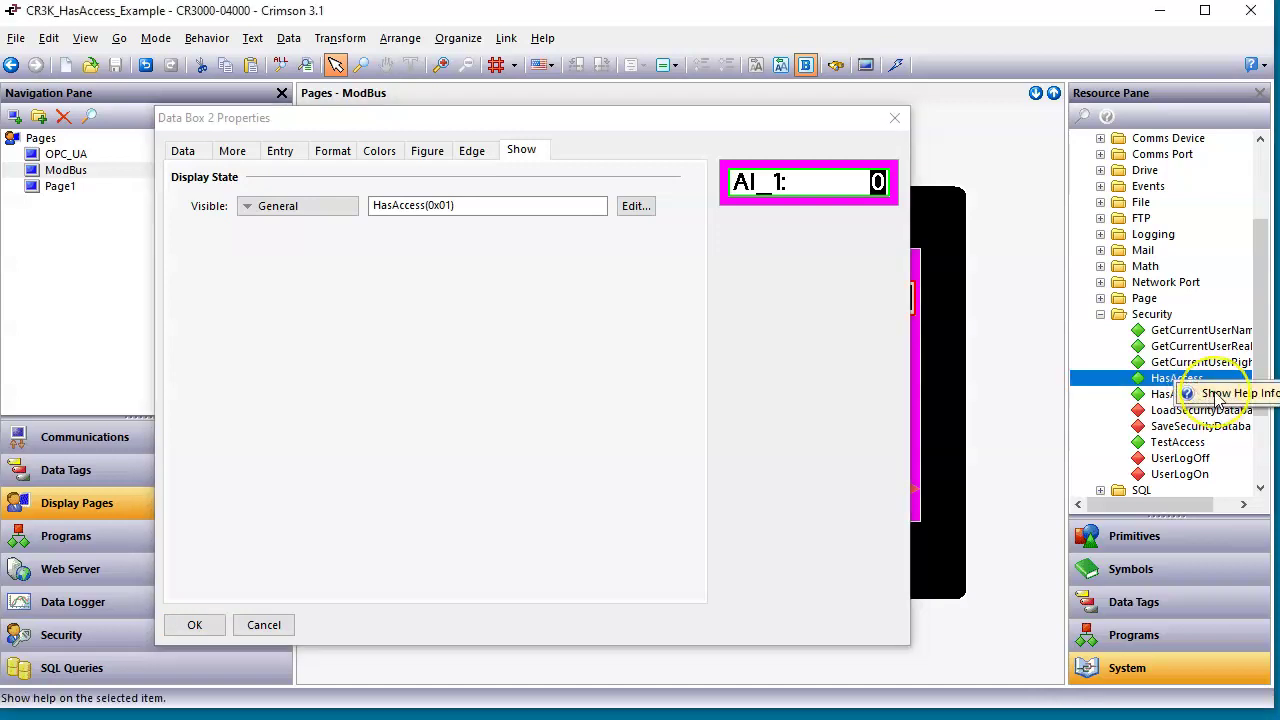
{"action": "left_click", "coordinate": [1217, 395]}
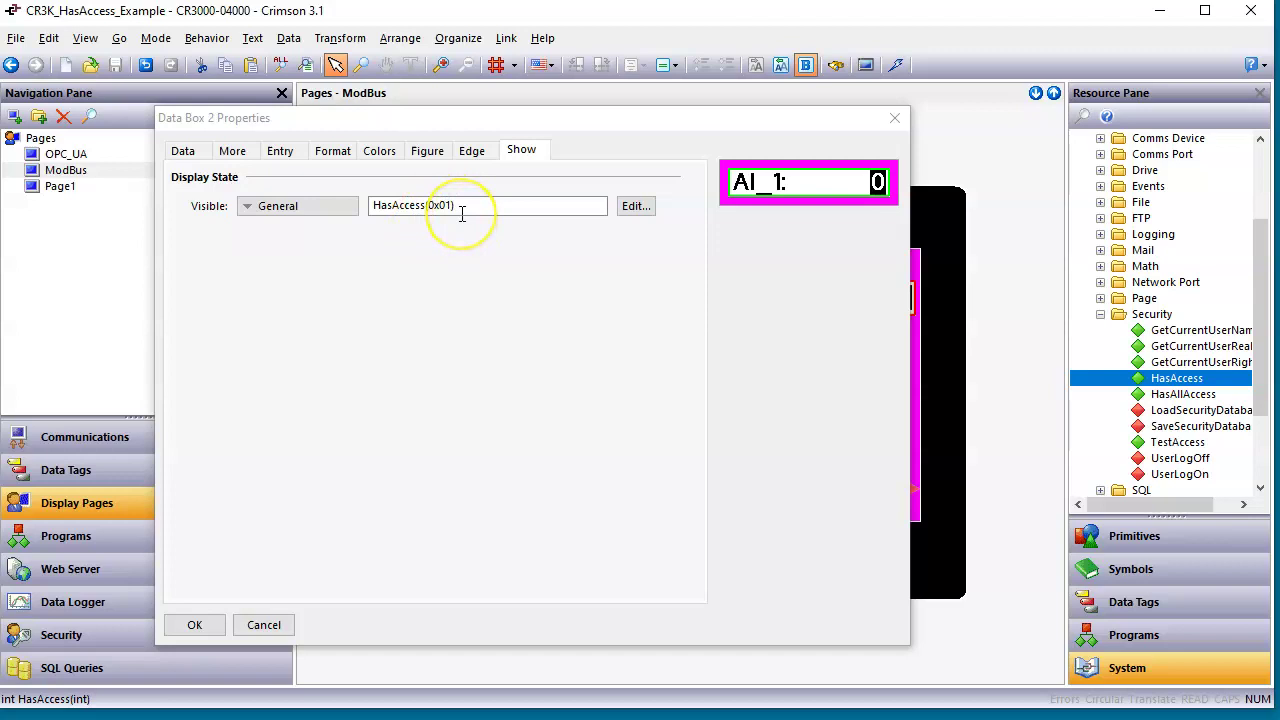
{"action": "left_click", "coordinate": [192, 622]}
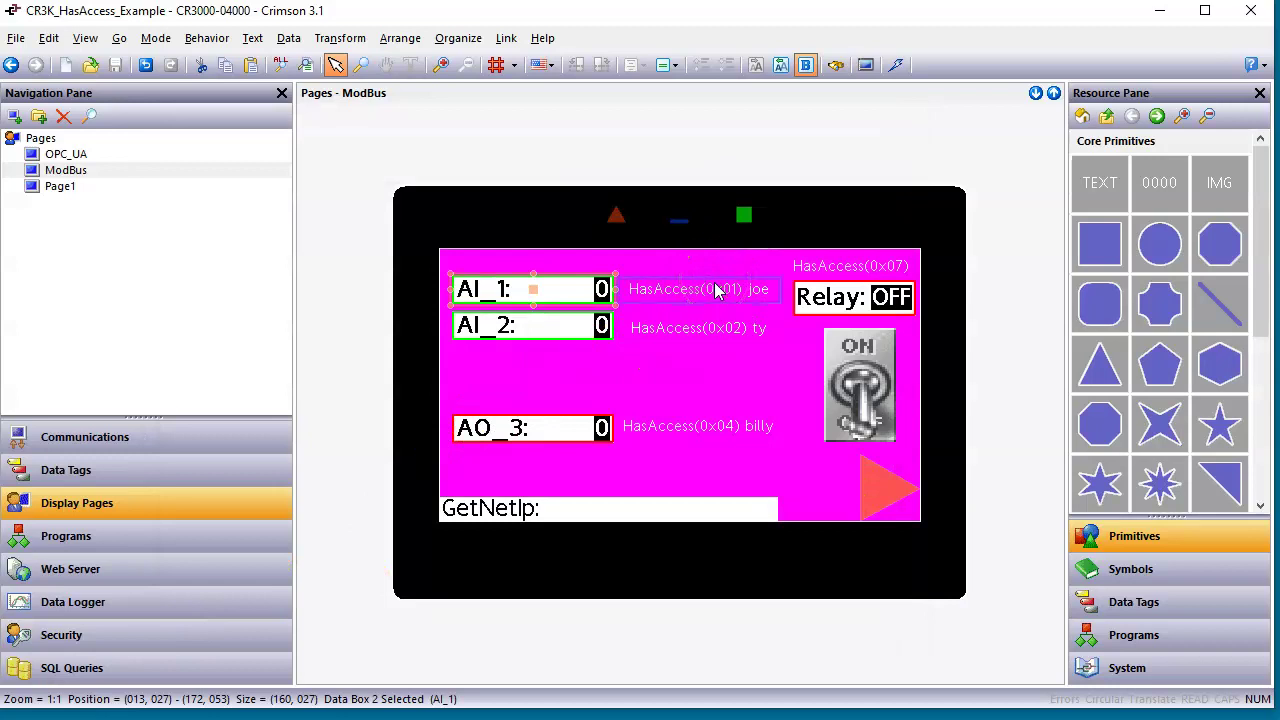
{"action": "left_click", "coordinate": [581, 327]}
{"action": "double_click", "coordinate": [579, 325]}
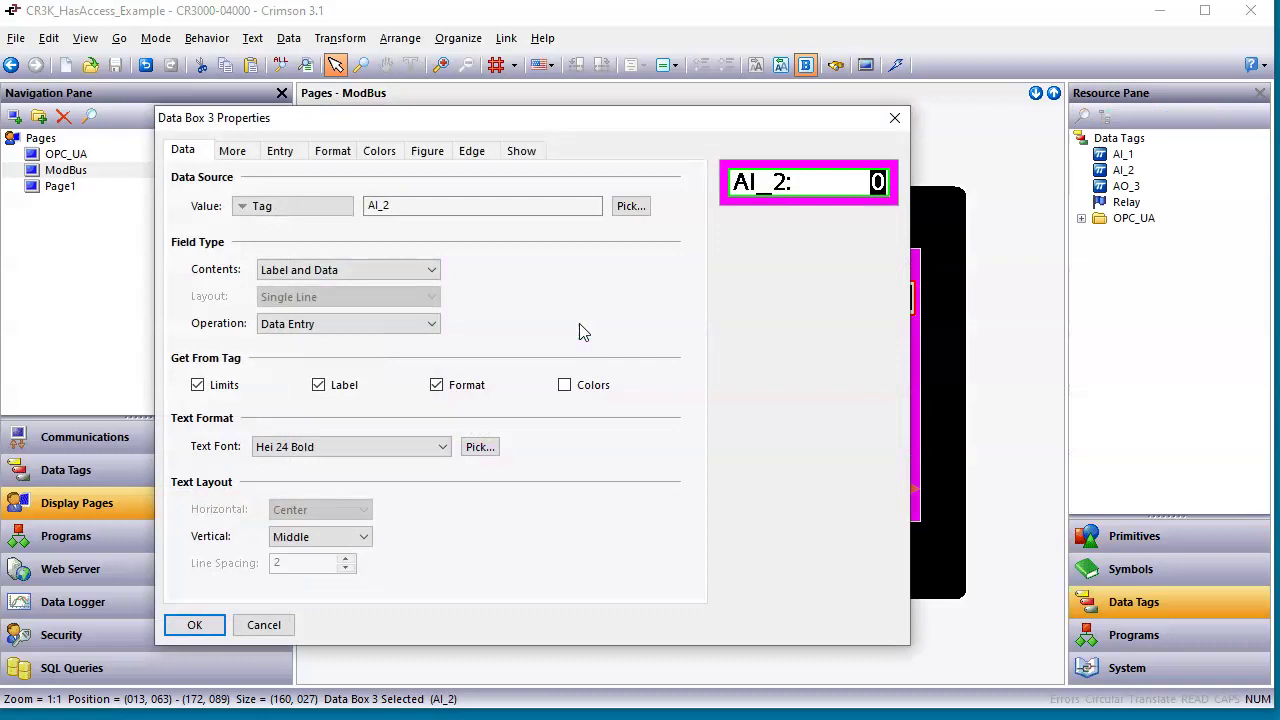
{"action": "left_click", "coordinate": [521, 155]}
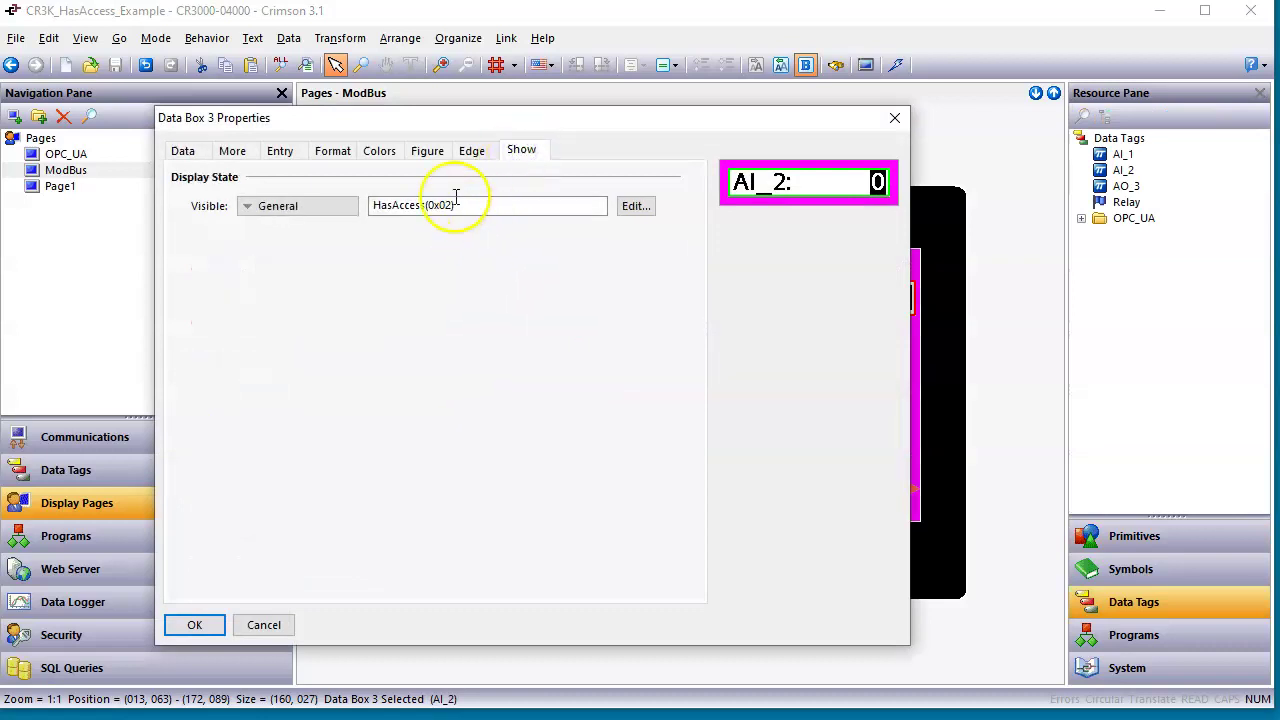
{"action": "left_click", "coordinate": [194, 620]}
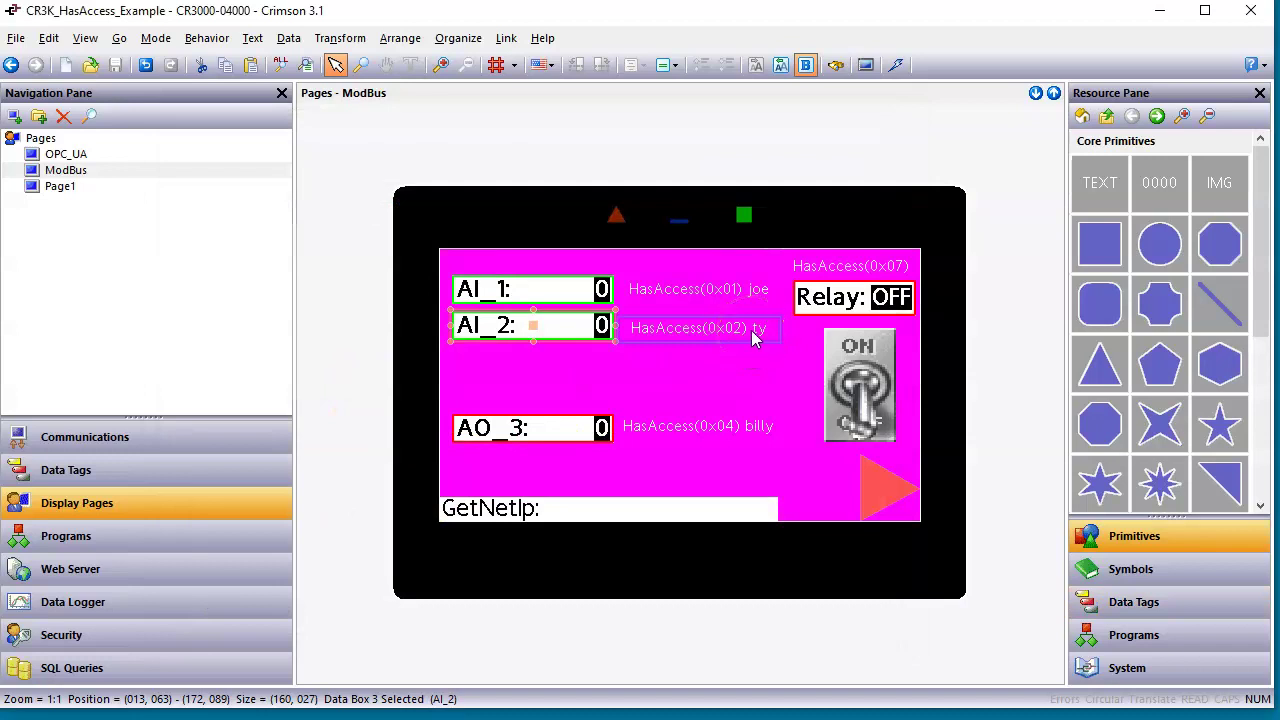
{"action": "left_click", "coordinate": [559, 432]}
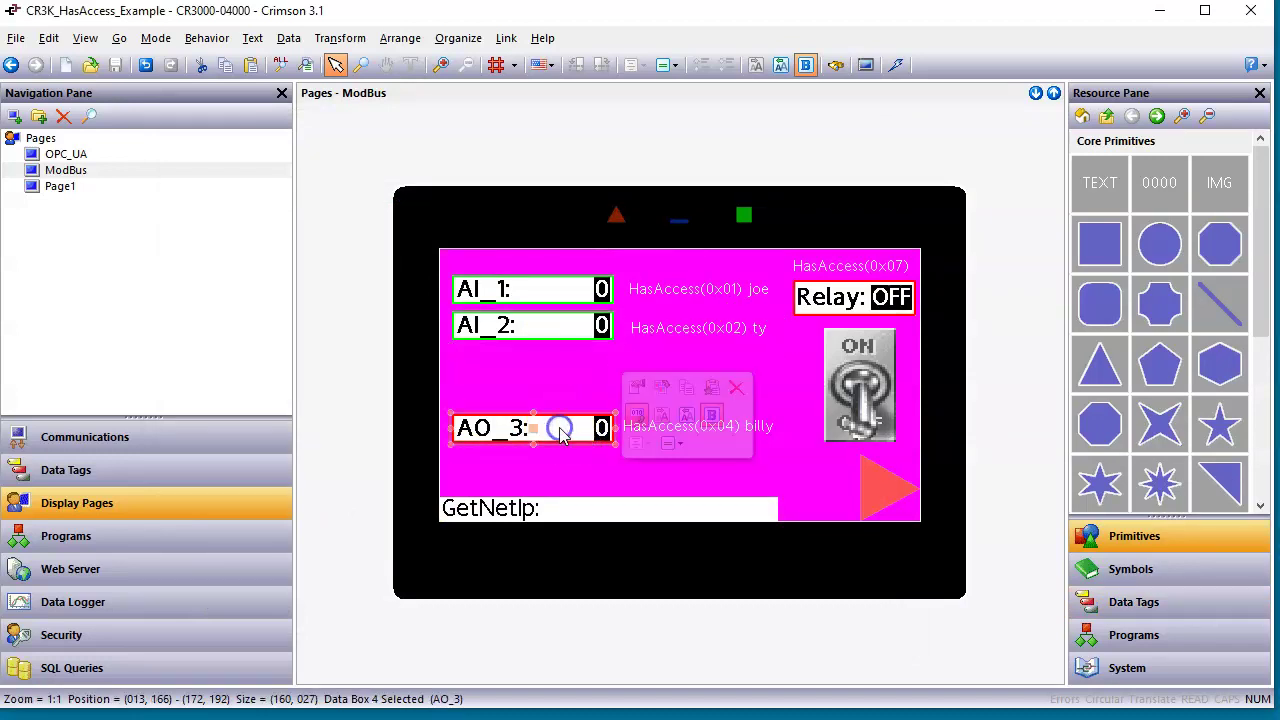
{"action": "double_click", "coordinate": [559, 432]}
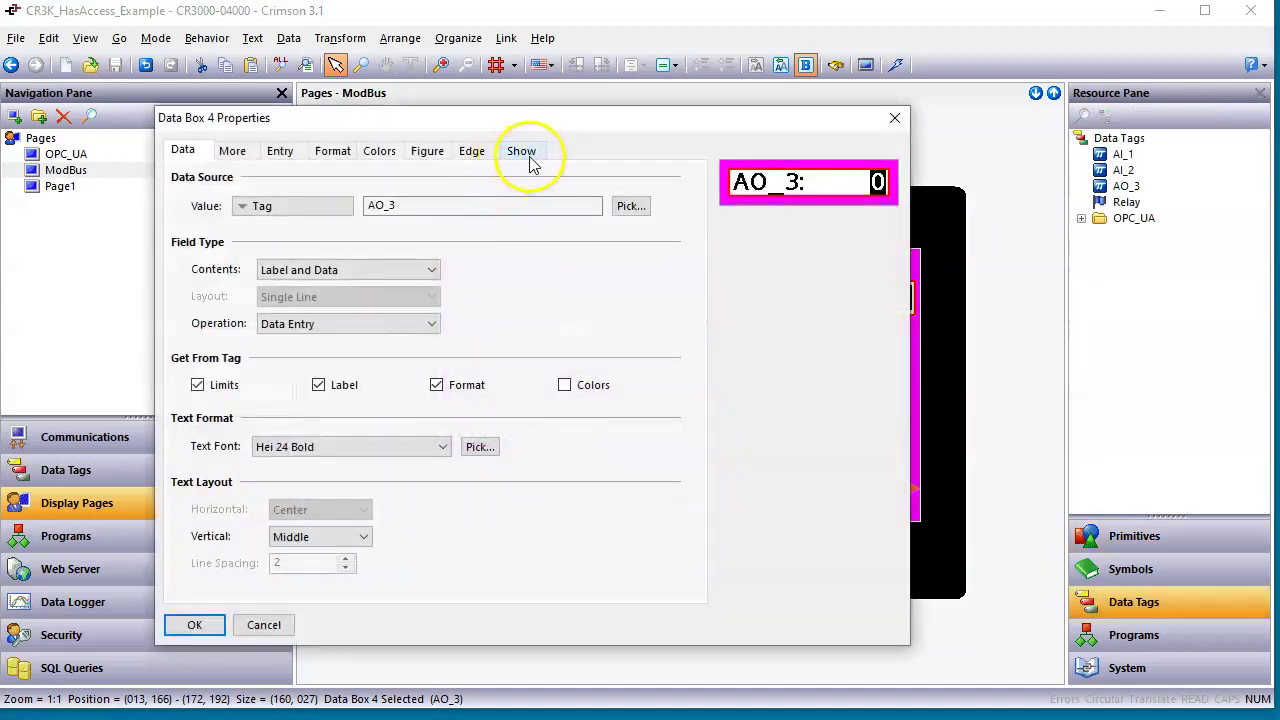
{"action": "left_click", "coordinate": [523, 152]}
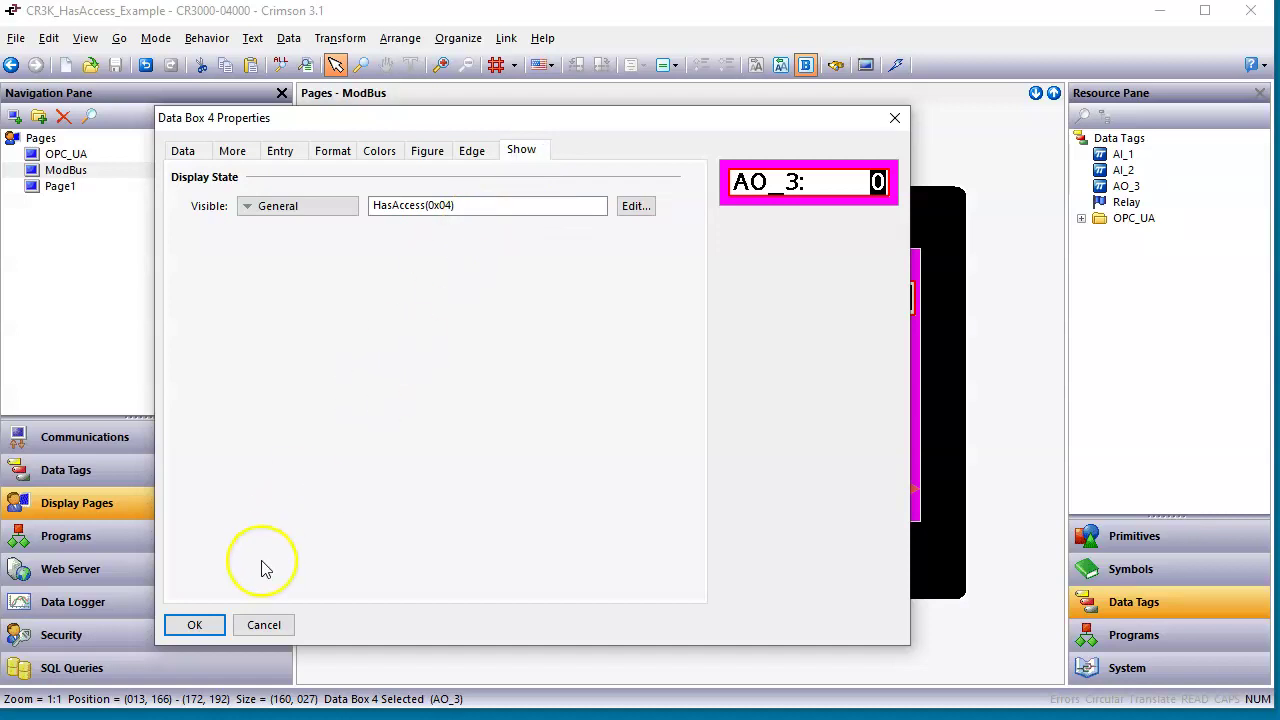
{"action": "left_click", "coordinate": [190, 621]}
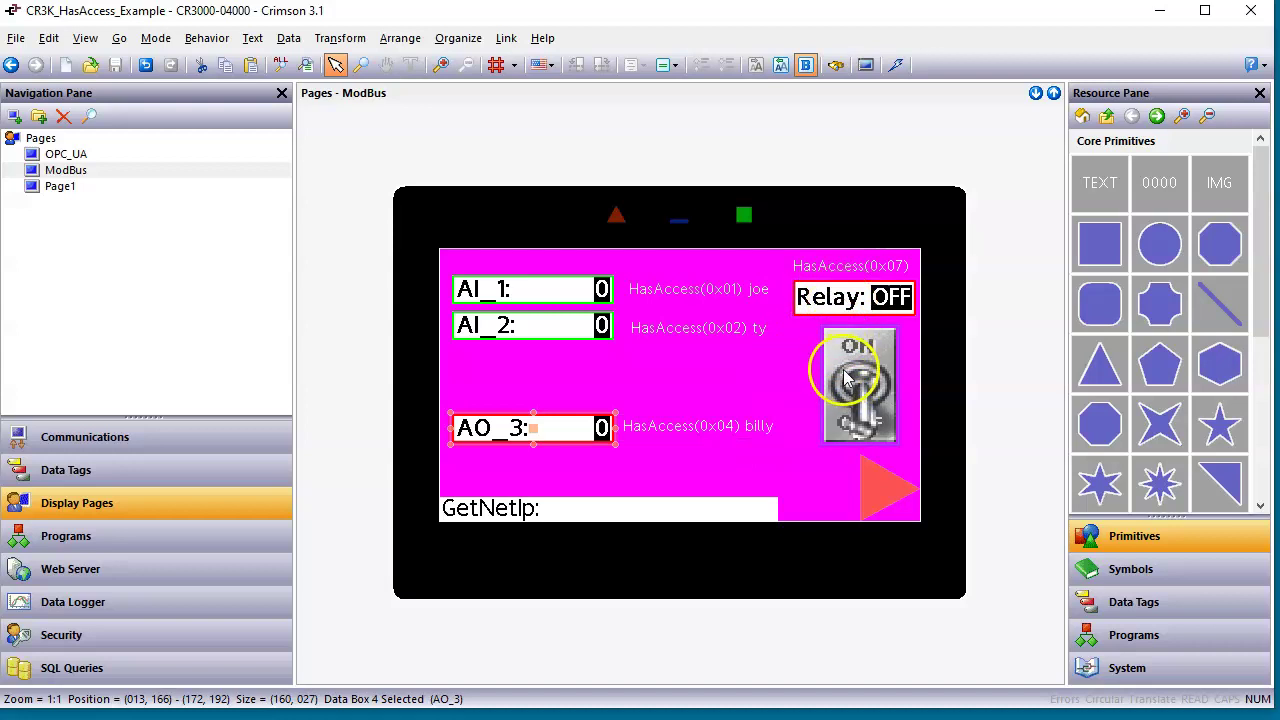
{"action": "double_click", "coordinate": [853, 302]}
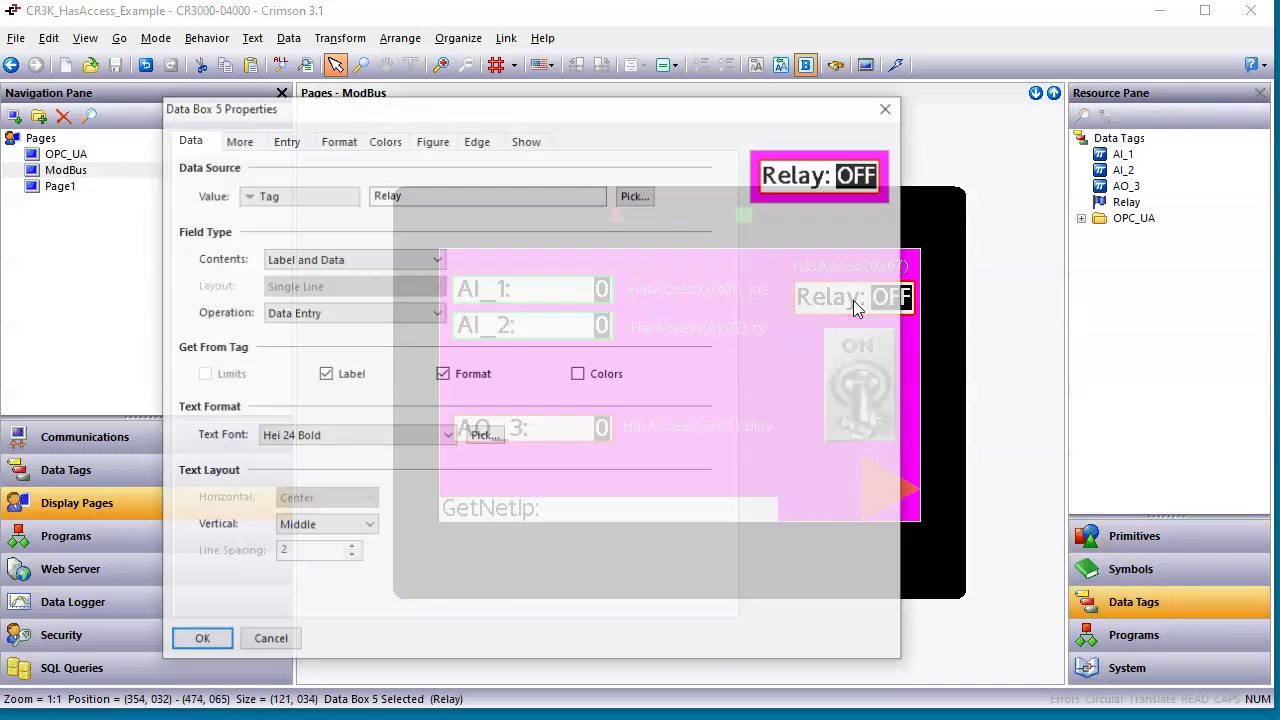
{"action": "left_click", "coordinate": [527, 139]}
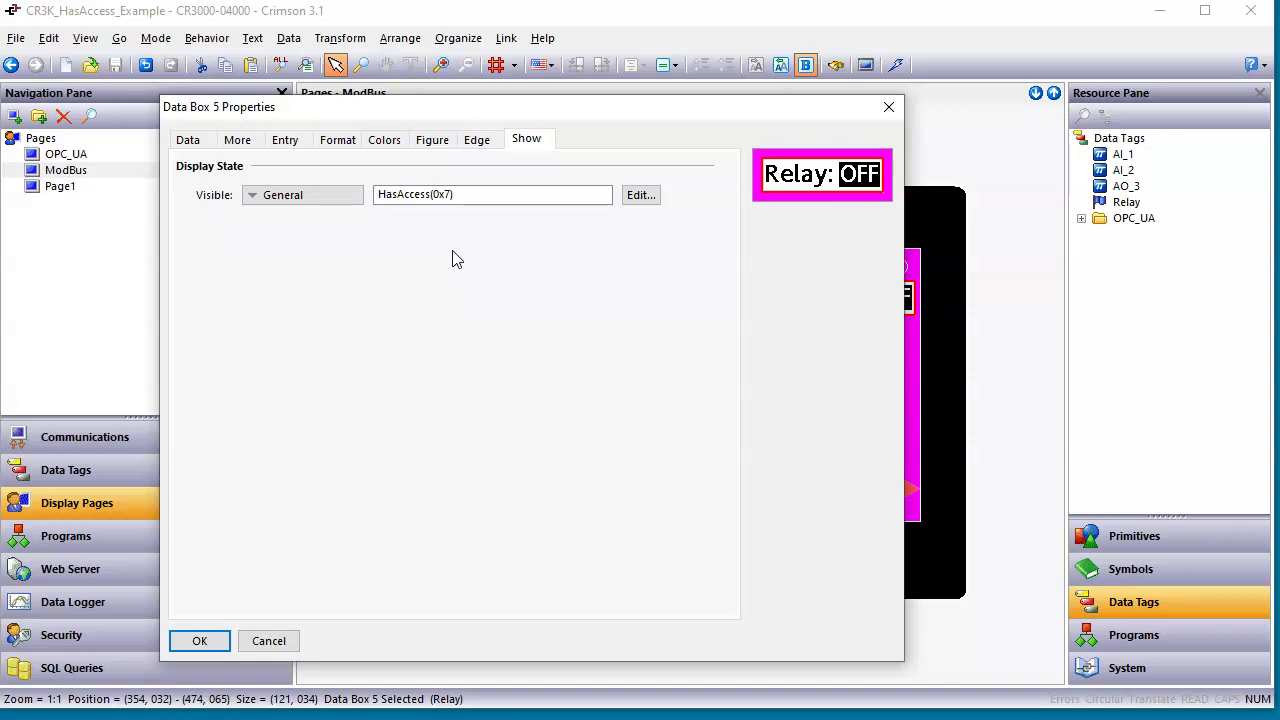
{"action": "left_click", "coordinate": [199, 641]}
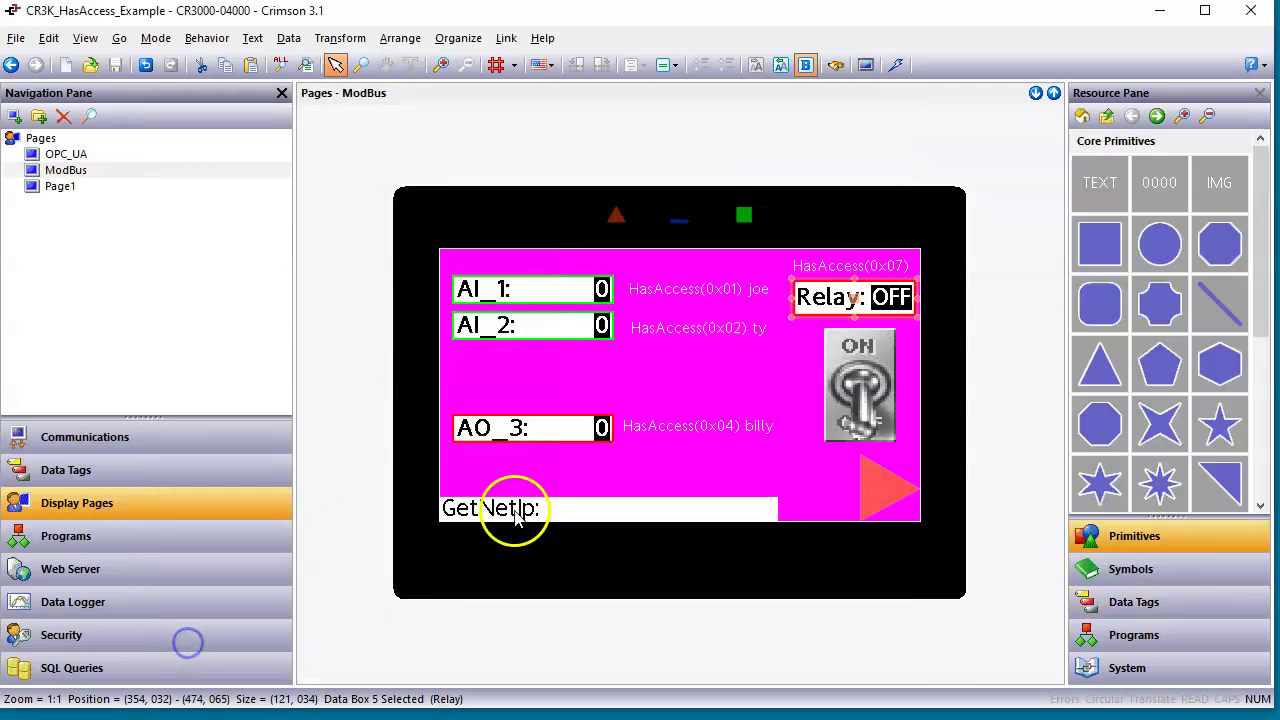
Inspect the relay toggle's Show settings, keeping the visibility type General.
{"action": "double_click", "coordinate": [866, 390]}
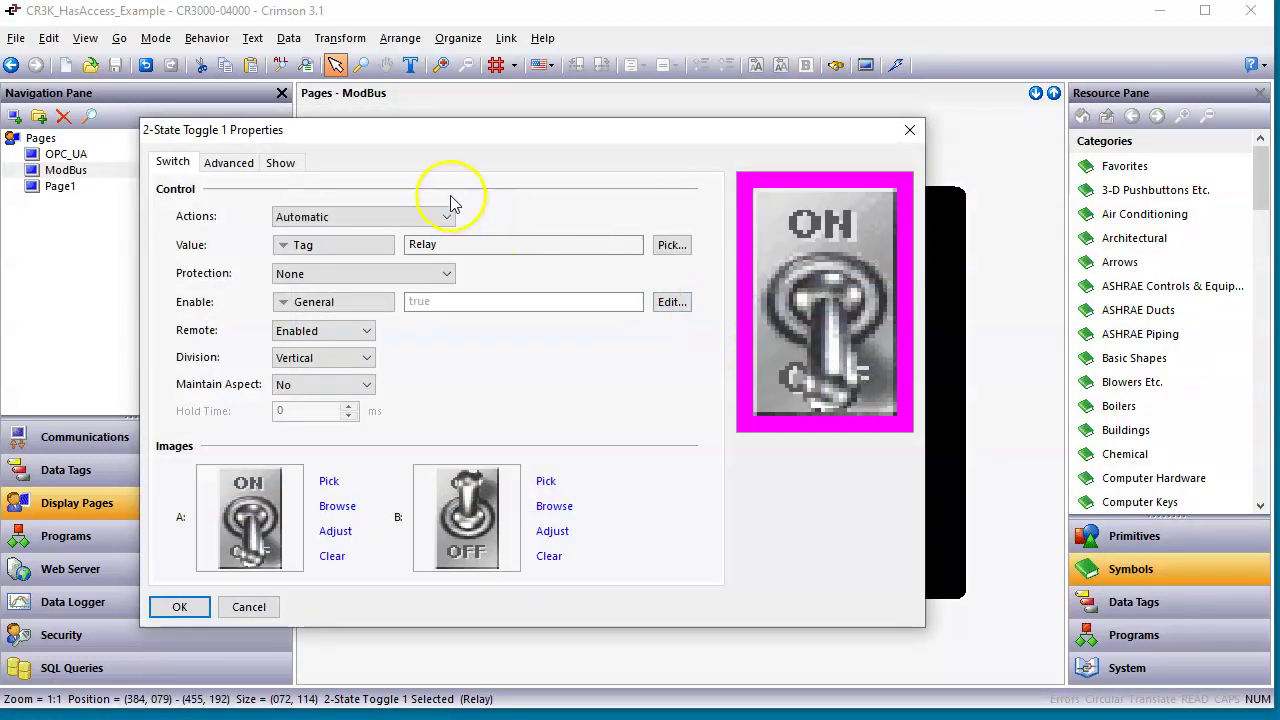
{"action": "left_click", "coordinate": [281, 162]}
{"action": "left_click", "coordinate": [308, 222]}
{"action": "left_click", "coordinate": [286, 263]}
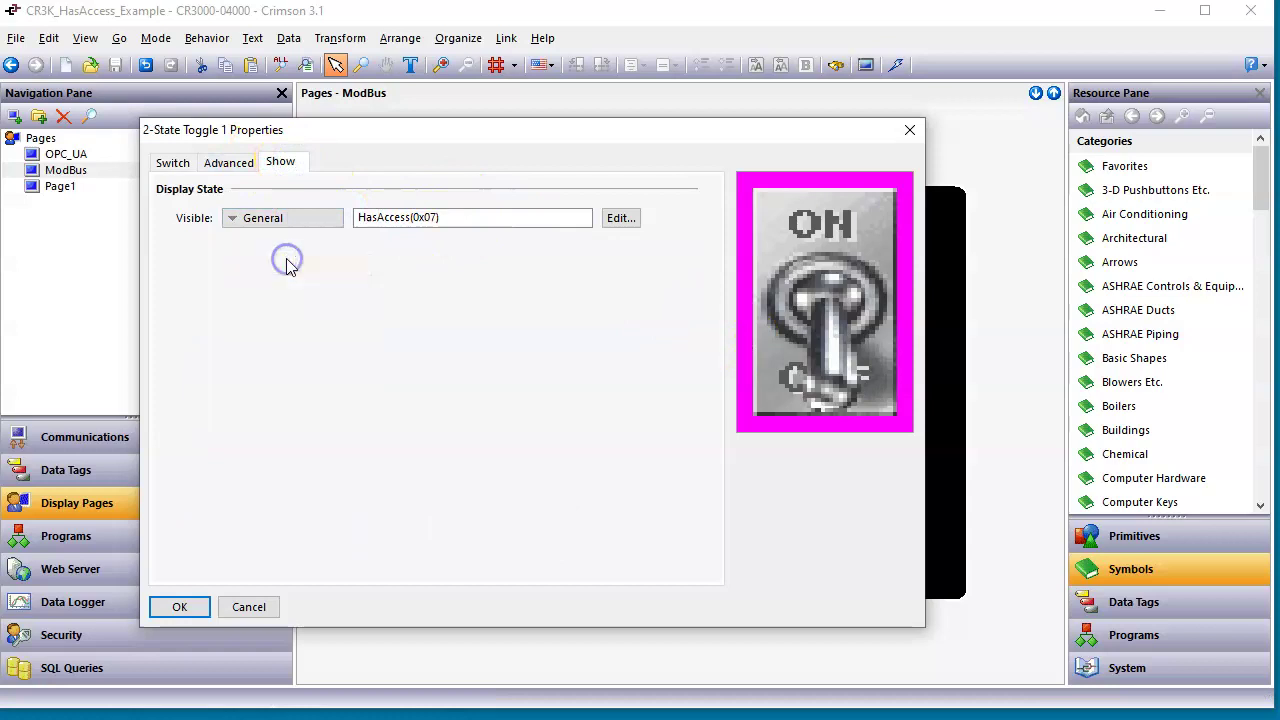
{"action": "left_click", "coordinate": [523, 217]}
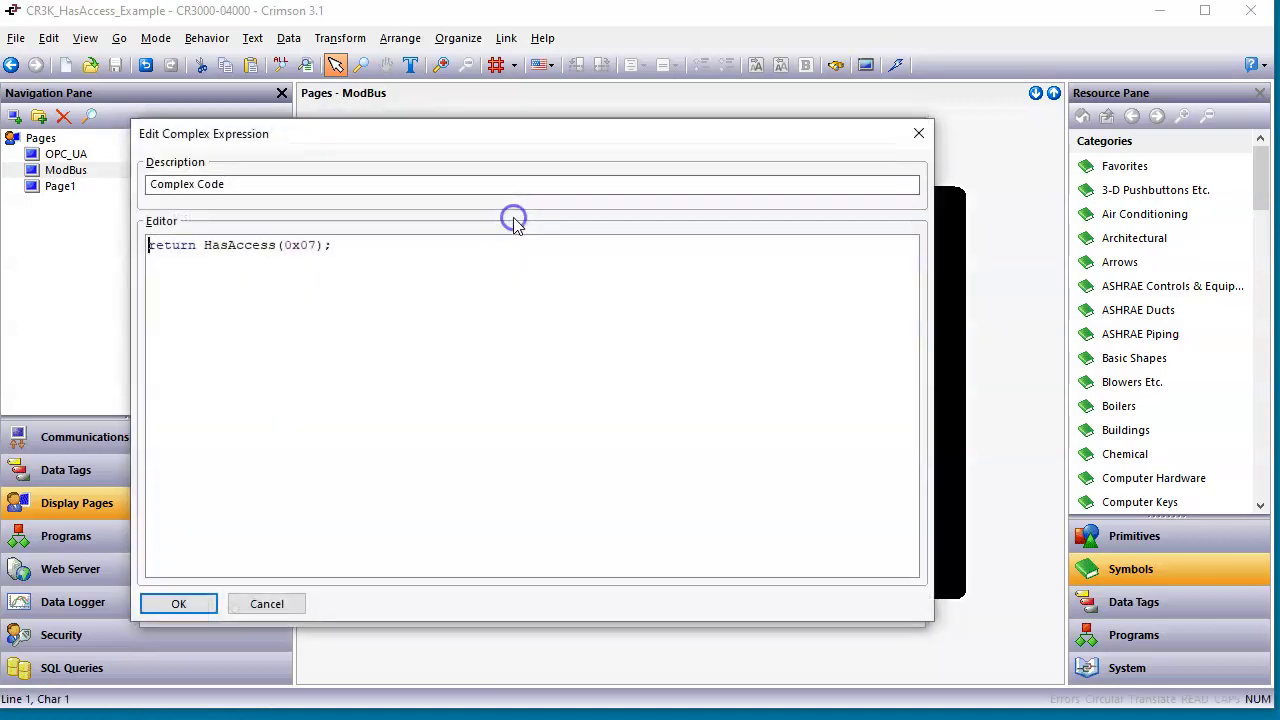
{"action": "left_click", "coordinate": [918, 133]}
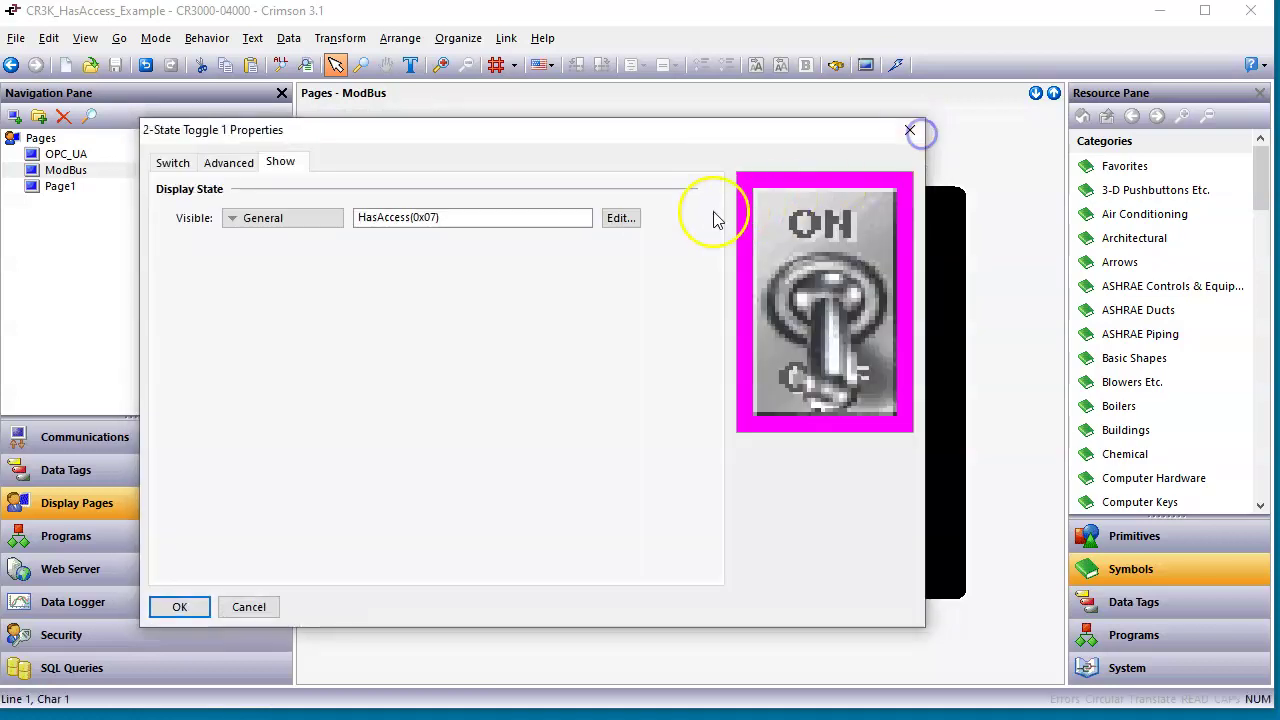
Delete the toggle's HasAccess(0x07) expression, apply it, and save the database.
{"action": "left_click", "coordinate": [625, 218]}
{"action": "key", "text": "BackSpace"}
{"action": "left_click", "coordinate": [293, 377]}
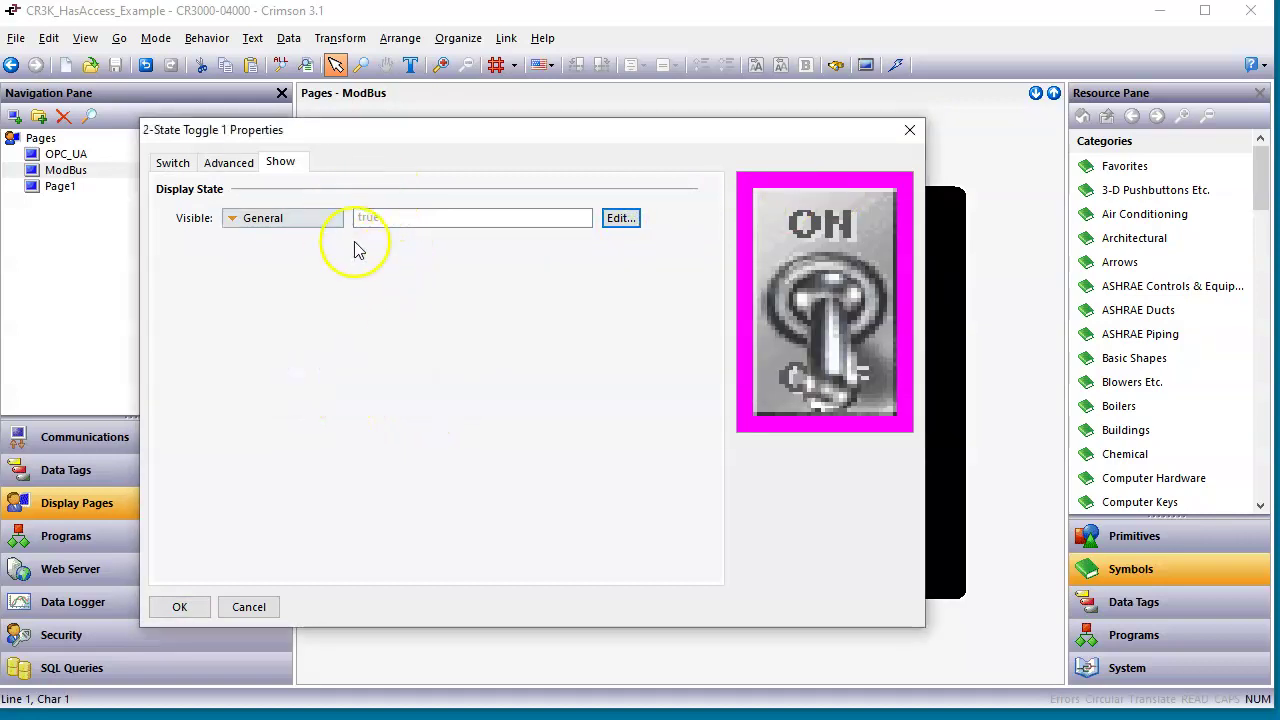
{"action": "left_click", "coordinate": [179, 607]}
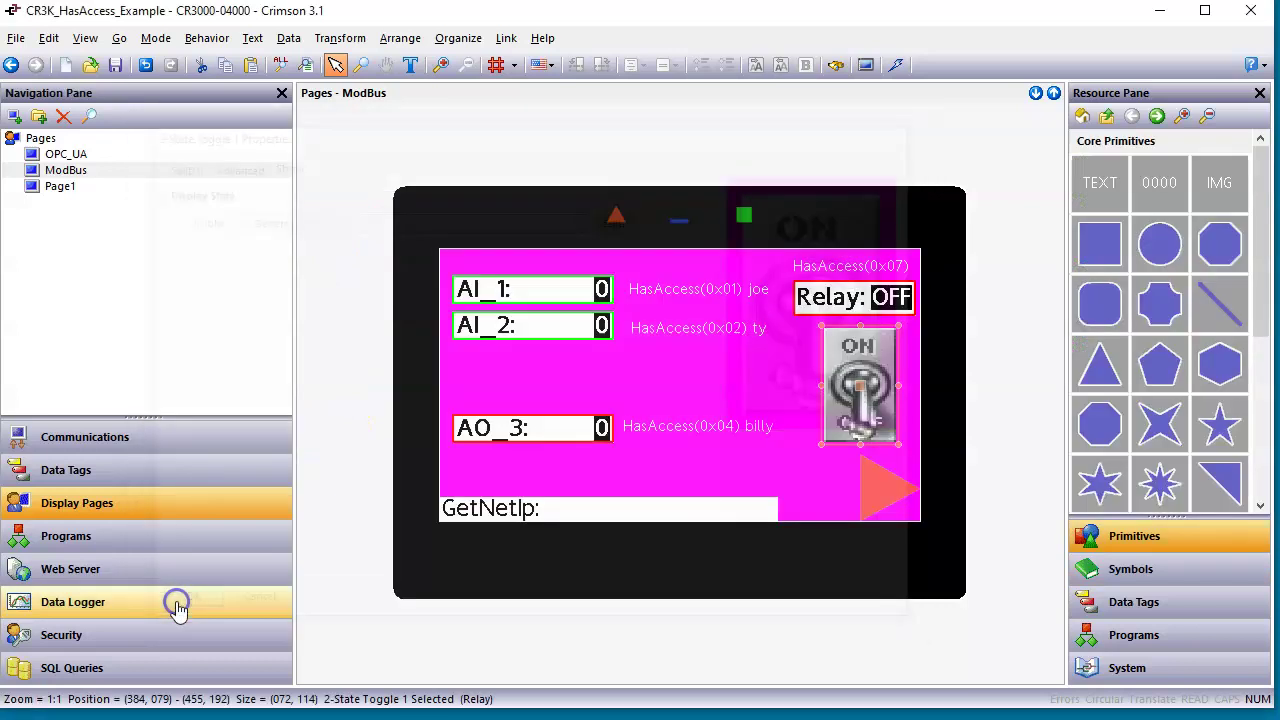
{"action": "left_click", "coordinate": [115, 66]}
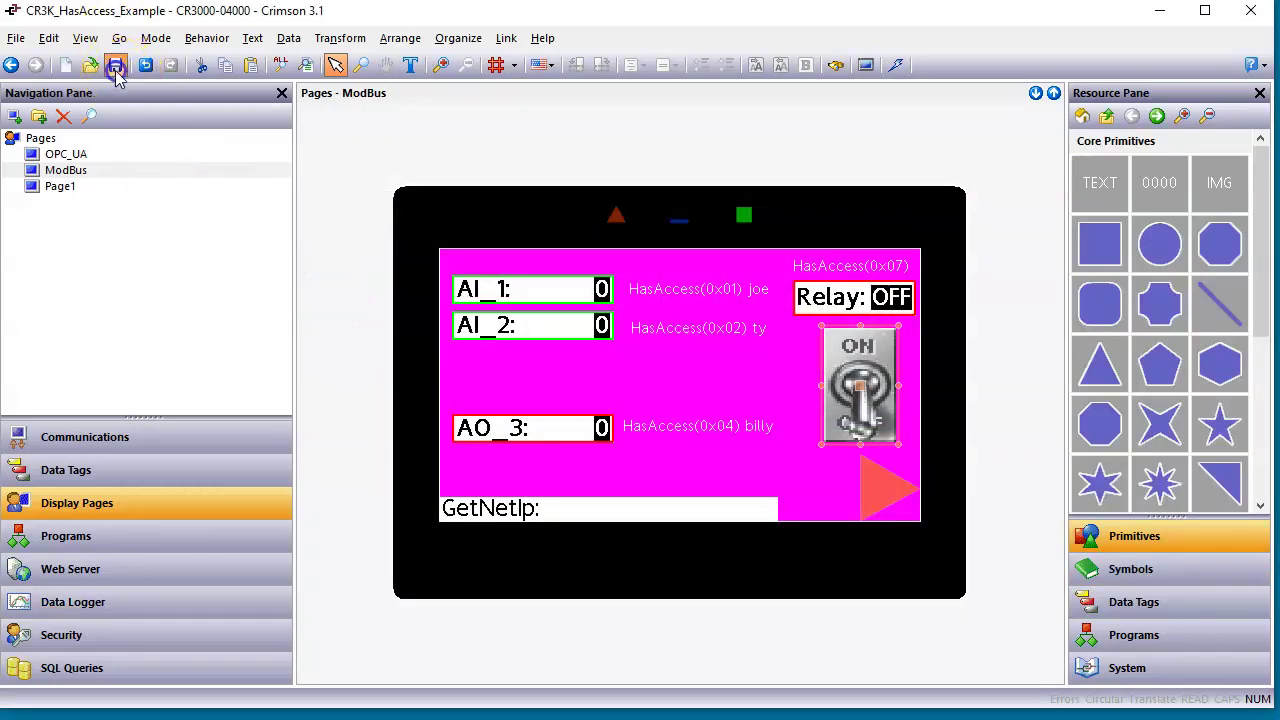
Download the updated database, then follow the red arrow in the Chrome web server to the login prompt.
{"action": "left_click", "coordinate": [897, 68]}
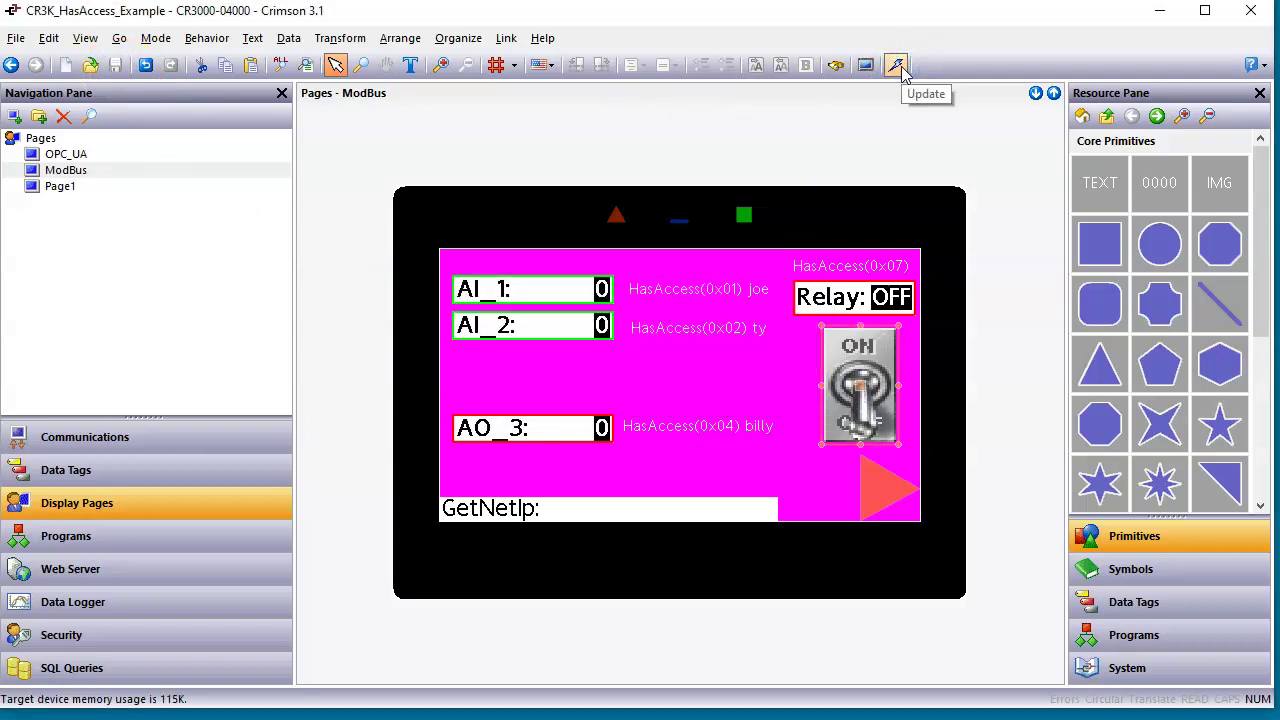
{"action": "left_click", "coordinate": [520, 718]}
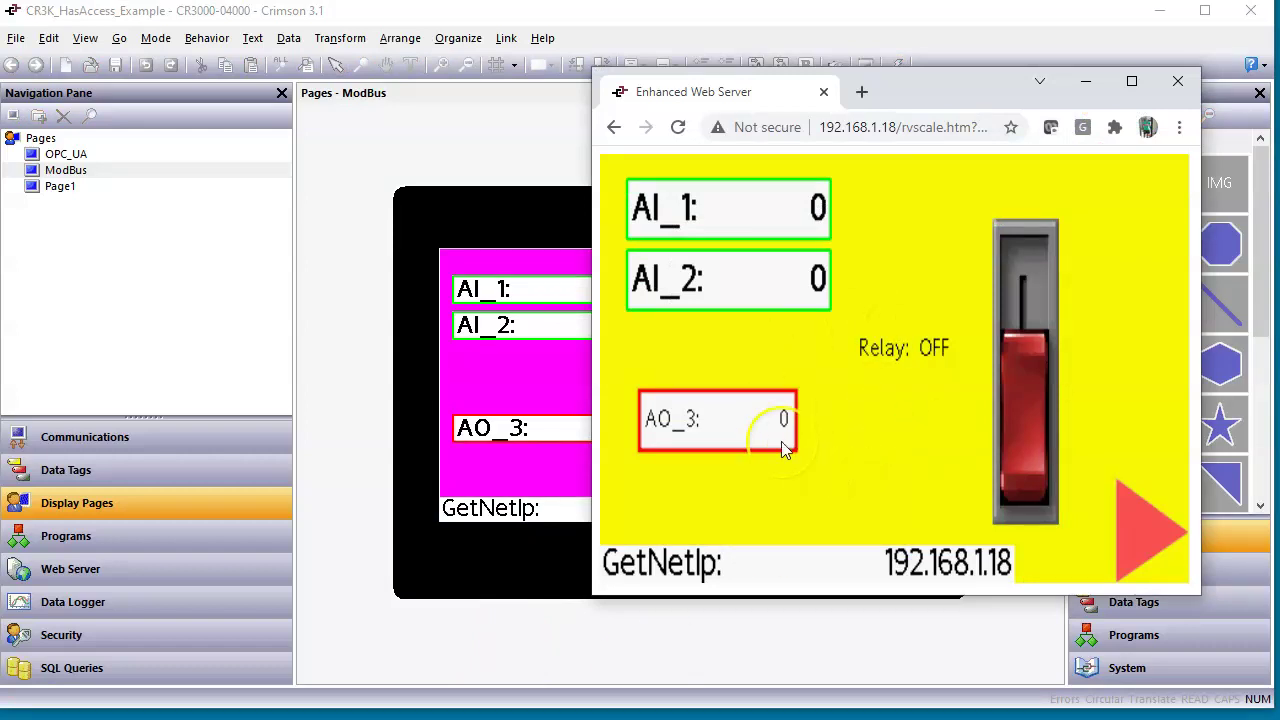
{"action": "left_click", "coordinate": [1161, 539]}
{"action": "left_click", "coordinate": [1146, 533]}
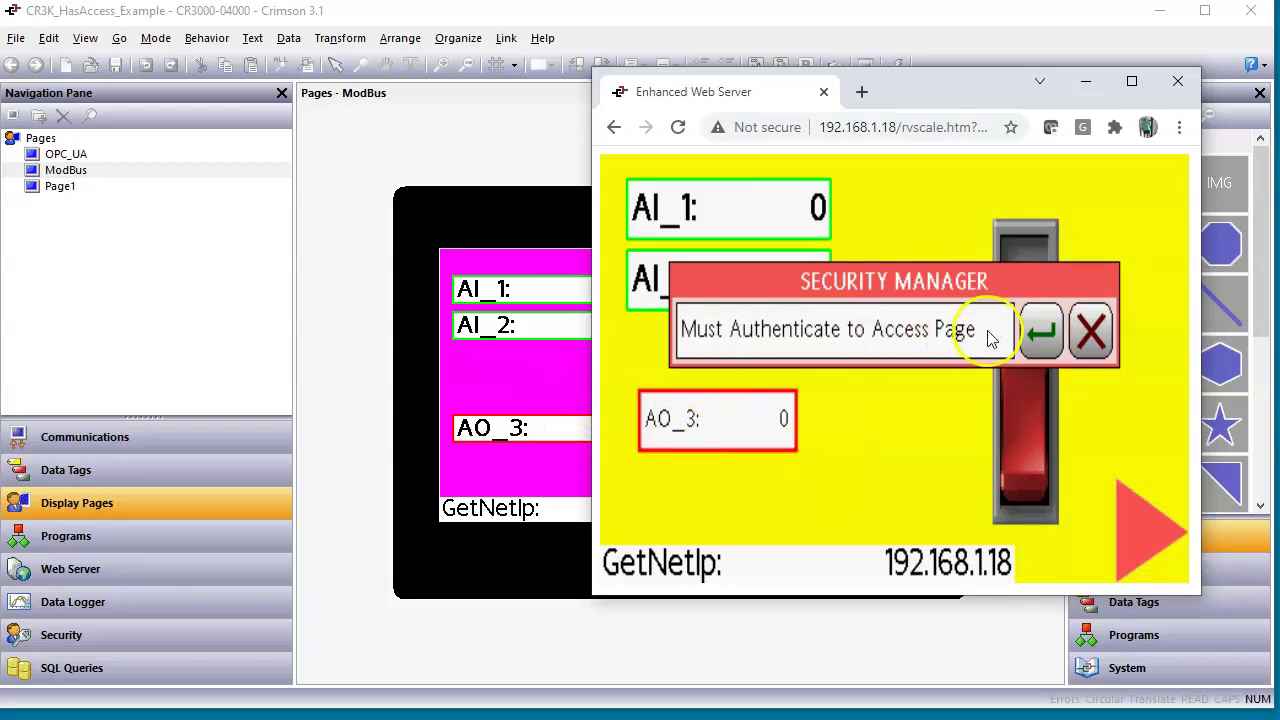
{"action": "left_click", "coordinate": [1038, 334]}
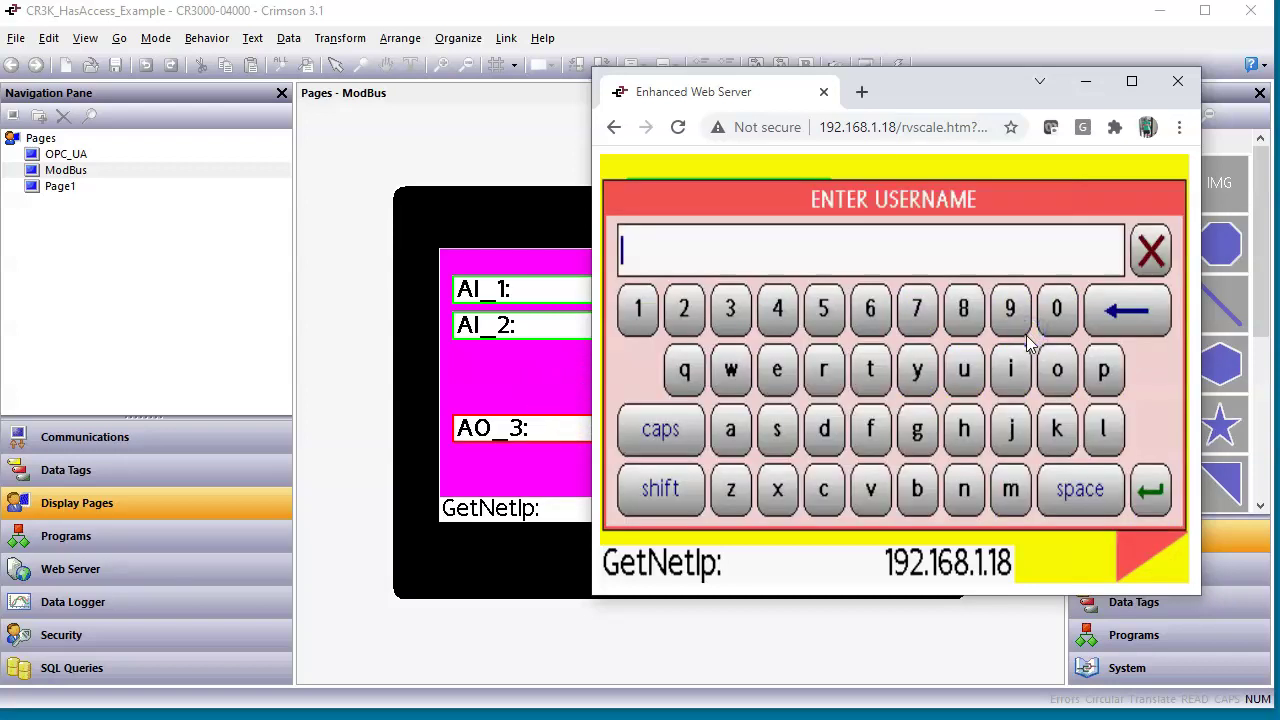
Log in with the user's username and password, then turn the relay ON.
{"action": "type", "text": "joe"}
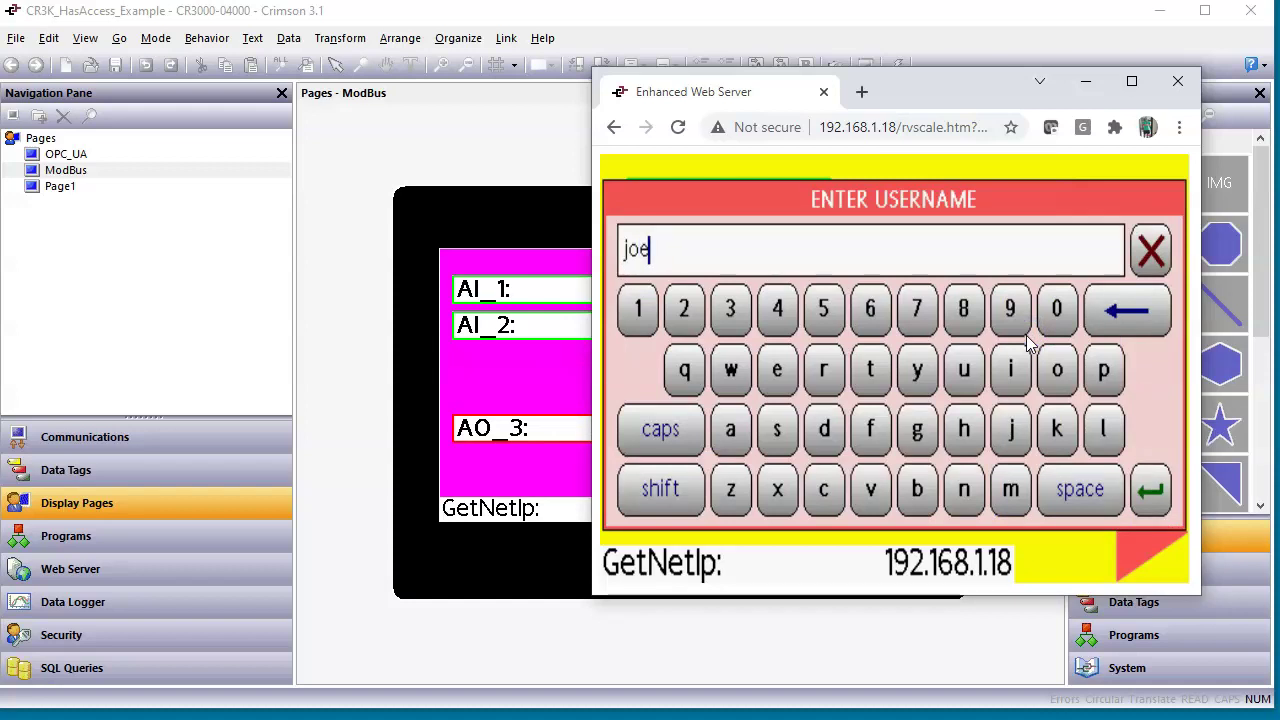
{"action": "key", "text": "Return"}
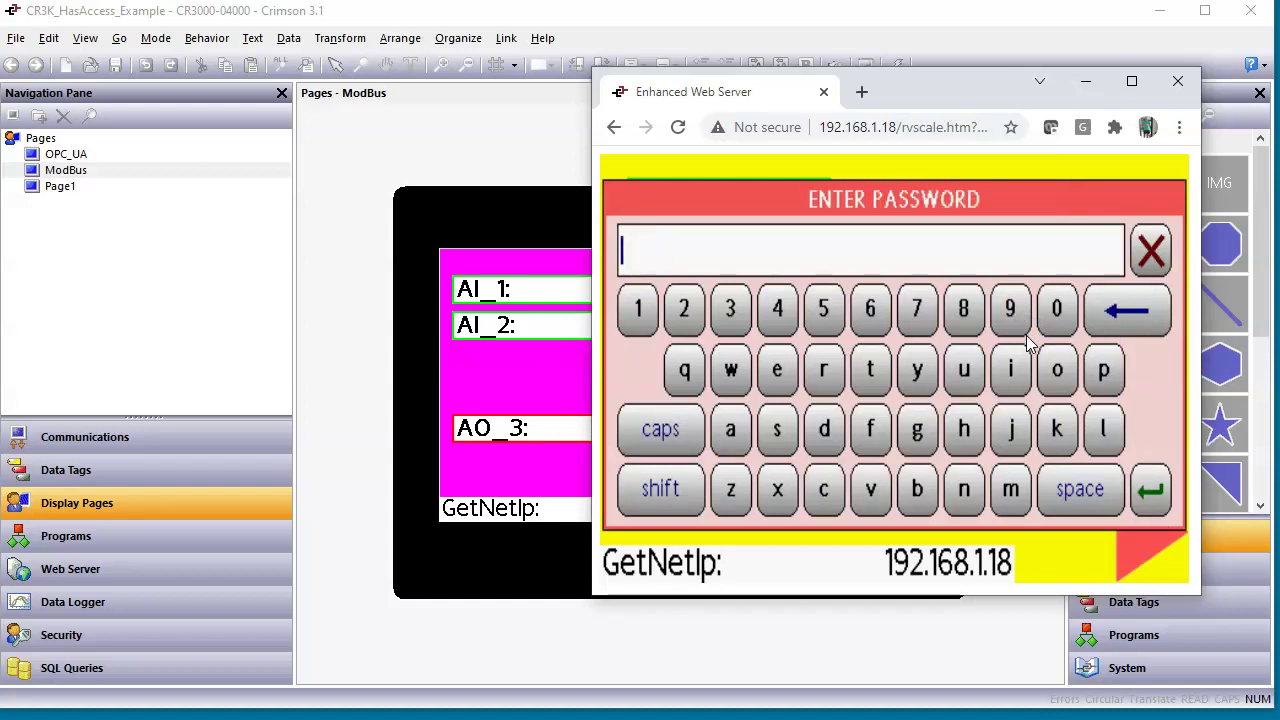
{"action": "left_click", "coordinate": [1151, 499]}
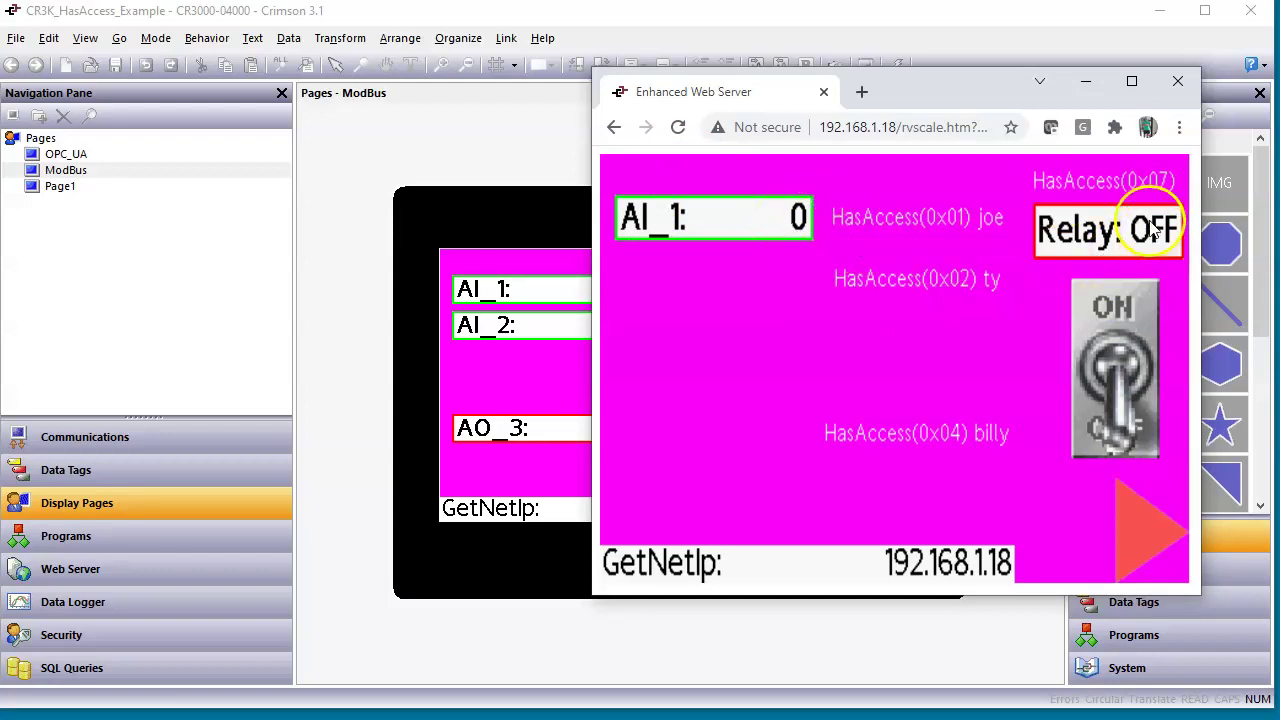
{"action": "left_click", "coordinate": [1122, 306]}
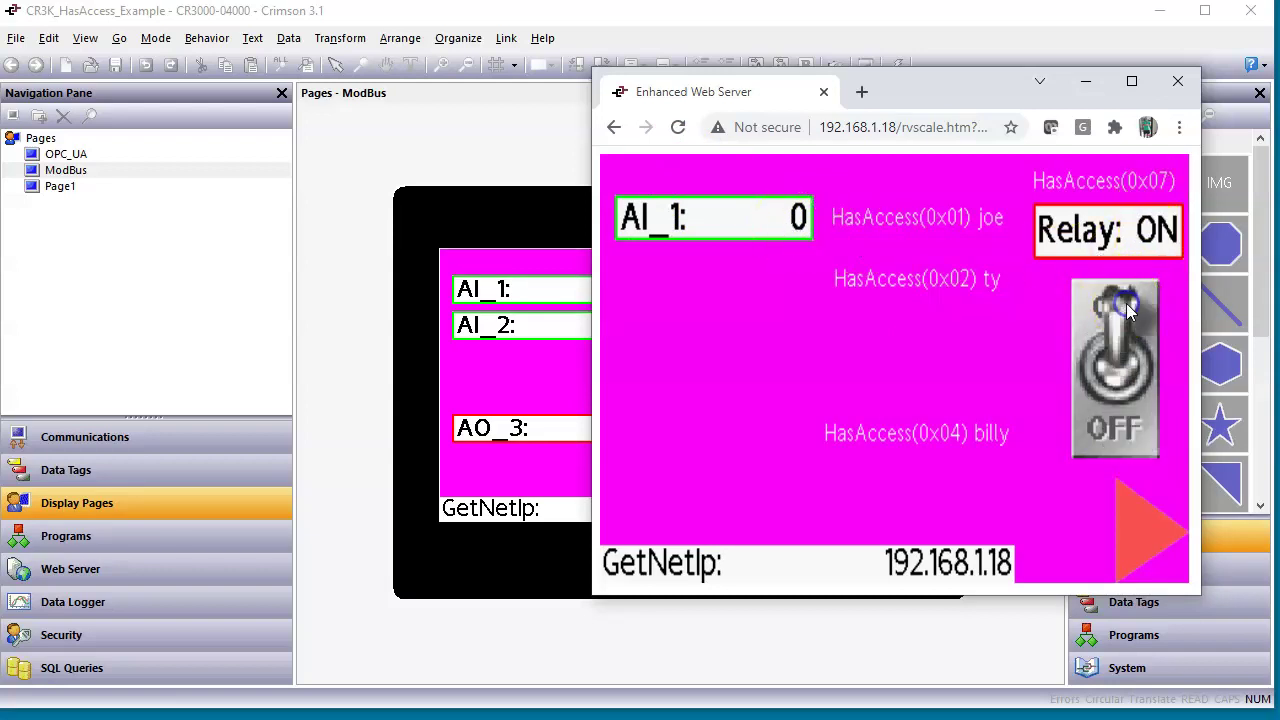
{"action": "left_click", "coordinate": [1115, 435]}
{"action": "left_click", "coordinate": [1121, 310]}
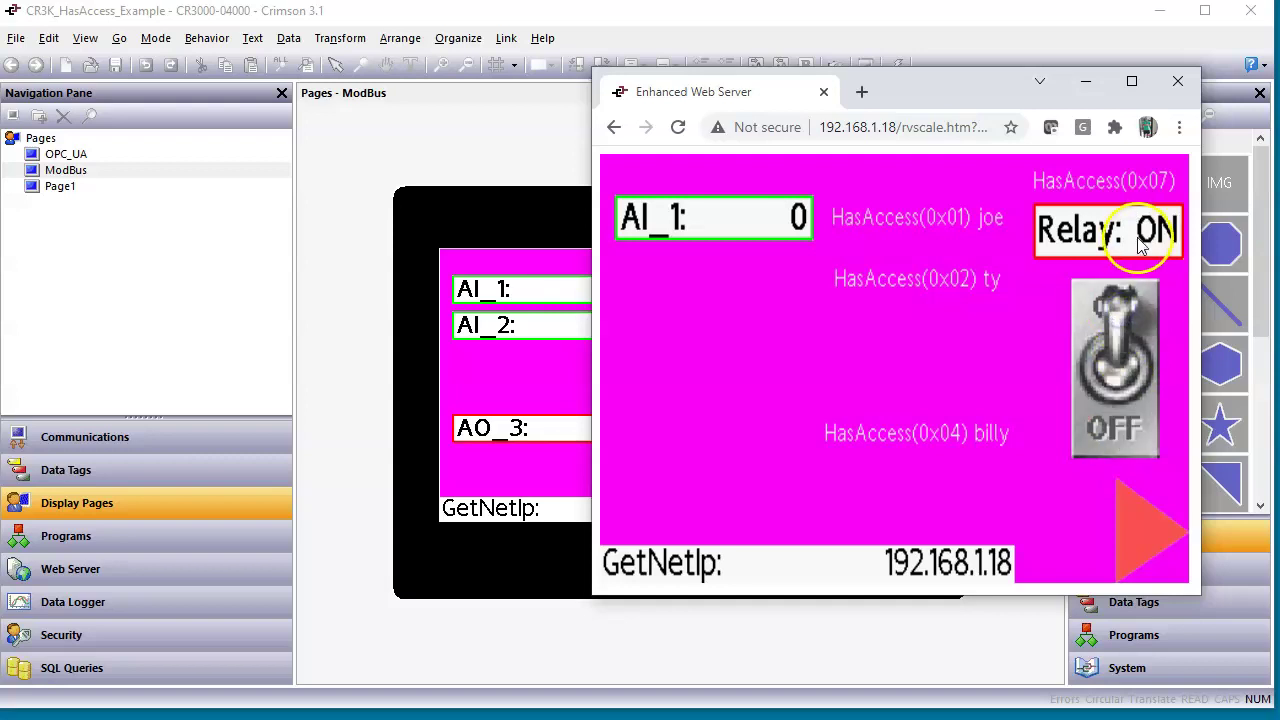
Enter 123 into AI_1, then return to the Crimson editor and select the red arrow.
{"action": "left_click", "coordinate": [742, 220]}
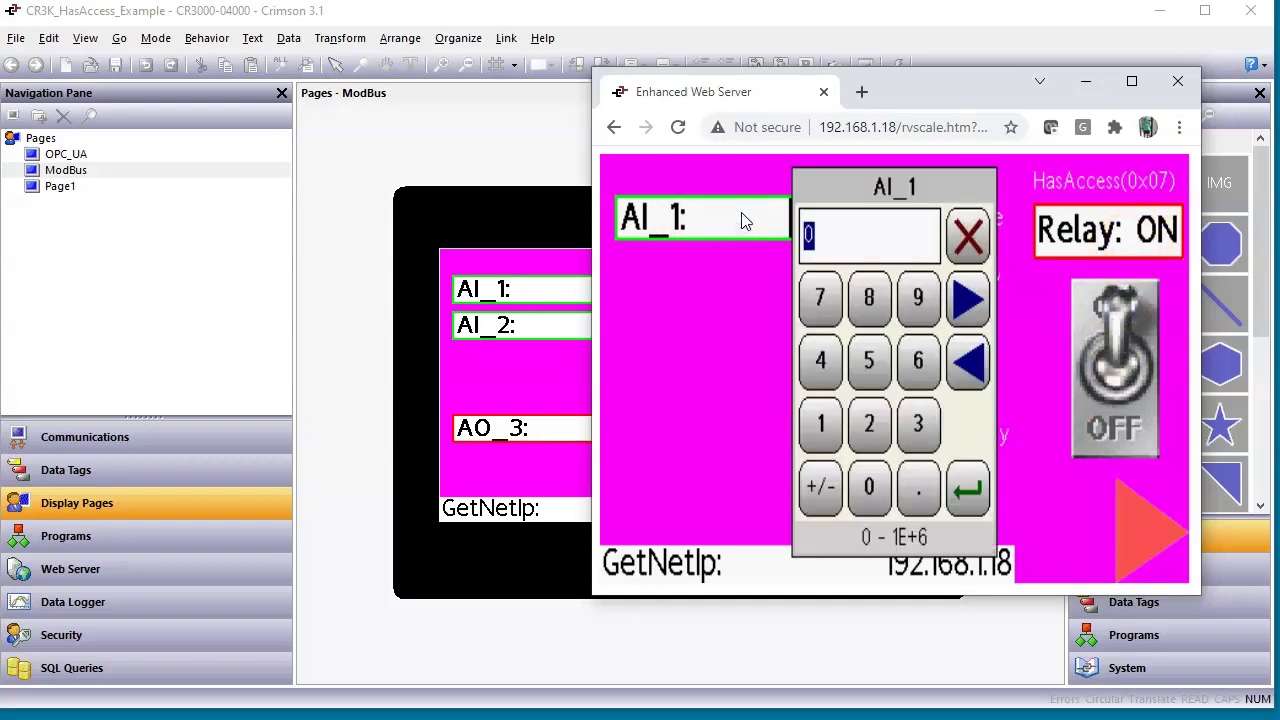
{"action": "type", "text": "123"}
{"action": "key", "text": "Return"}
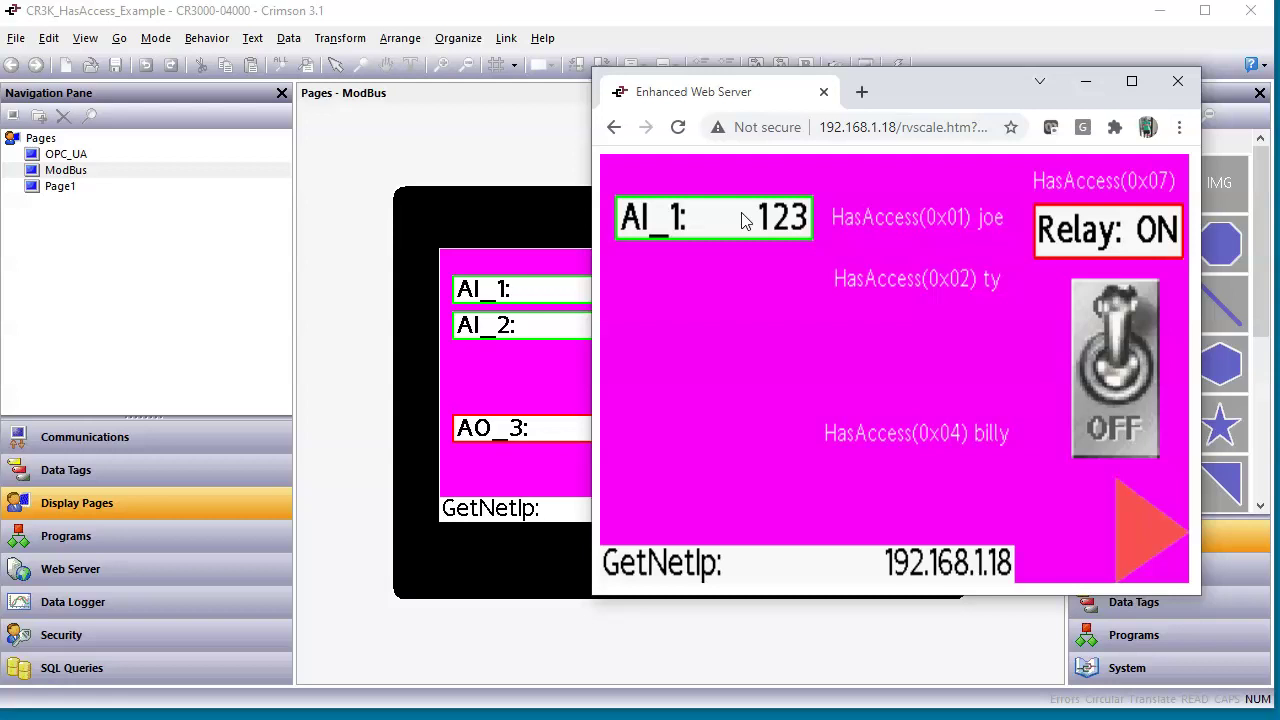
{"action": "left_click", "coordinate": [529, 383]}
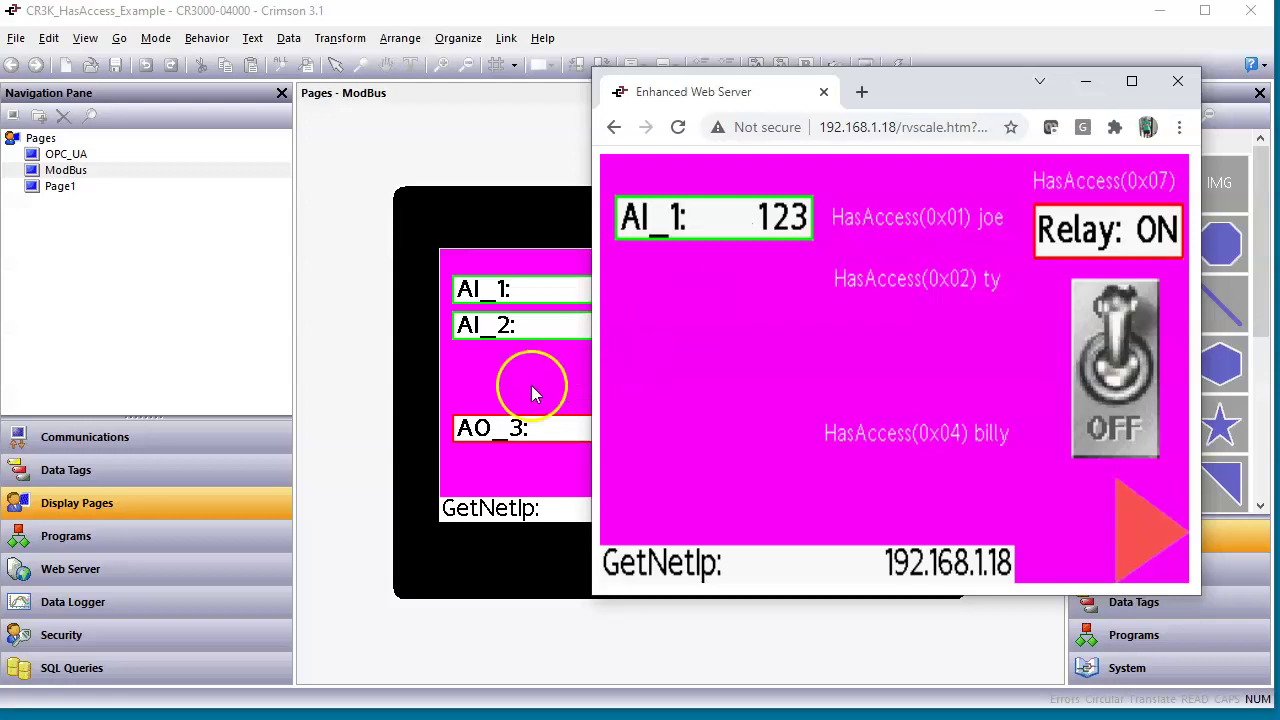
{"action": "left_click", "coordinate": [895, 493]}
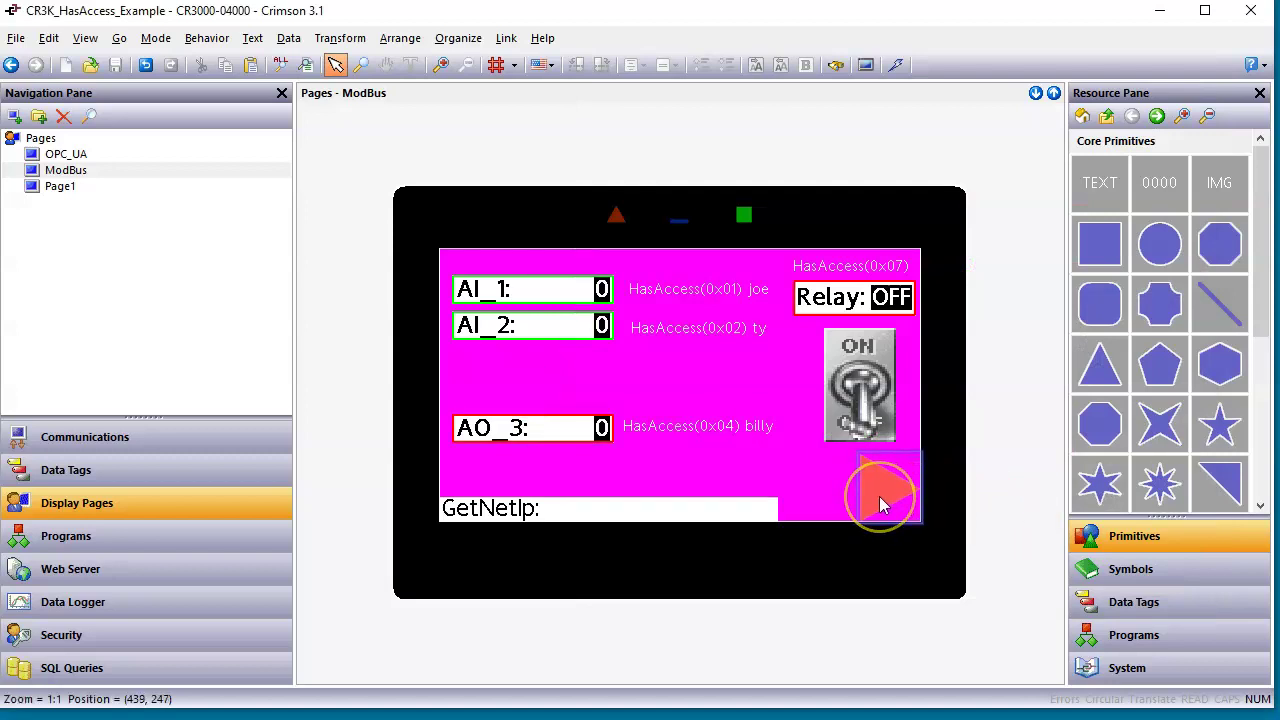
{"action": "right_click", "coordinate": [894, 494]}
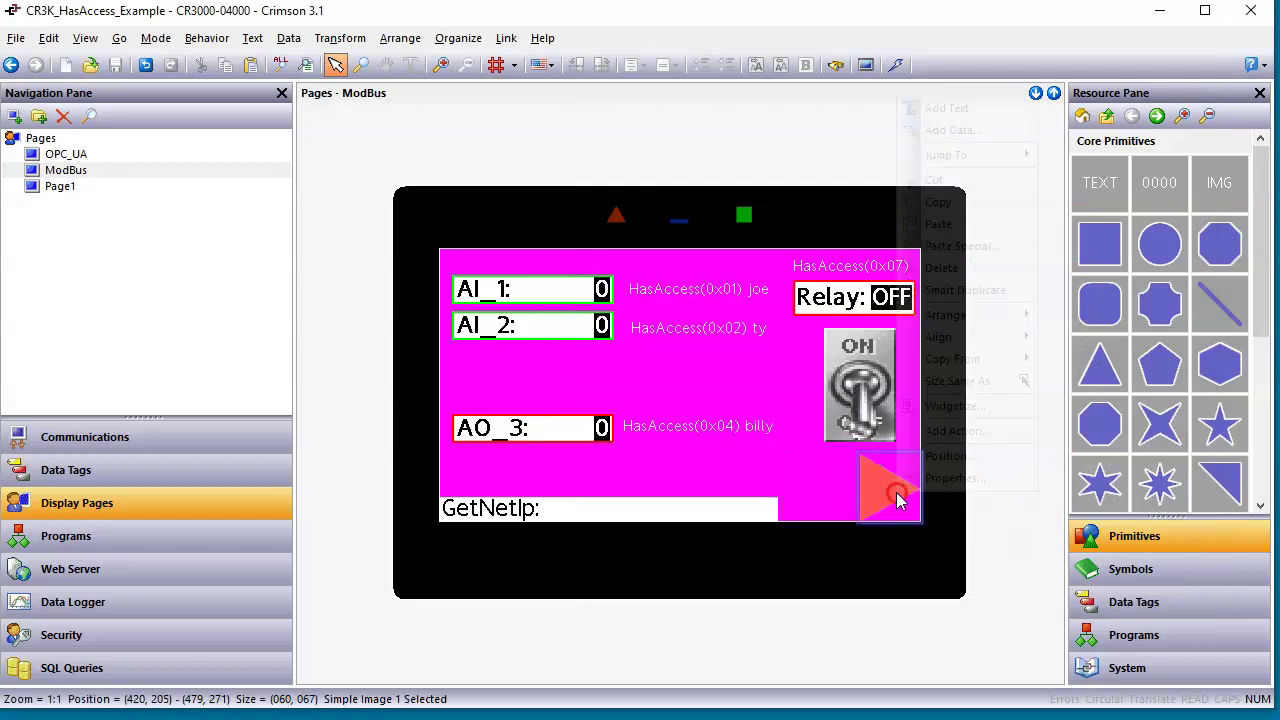
{"action": "left_click", "coordinate": [950, 480]}
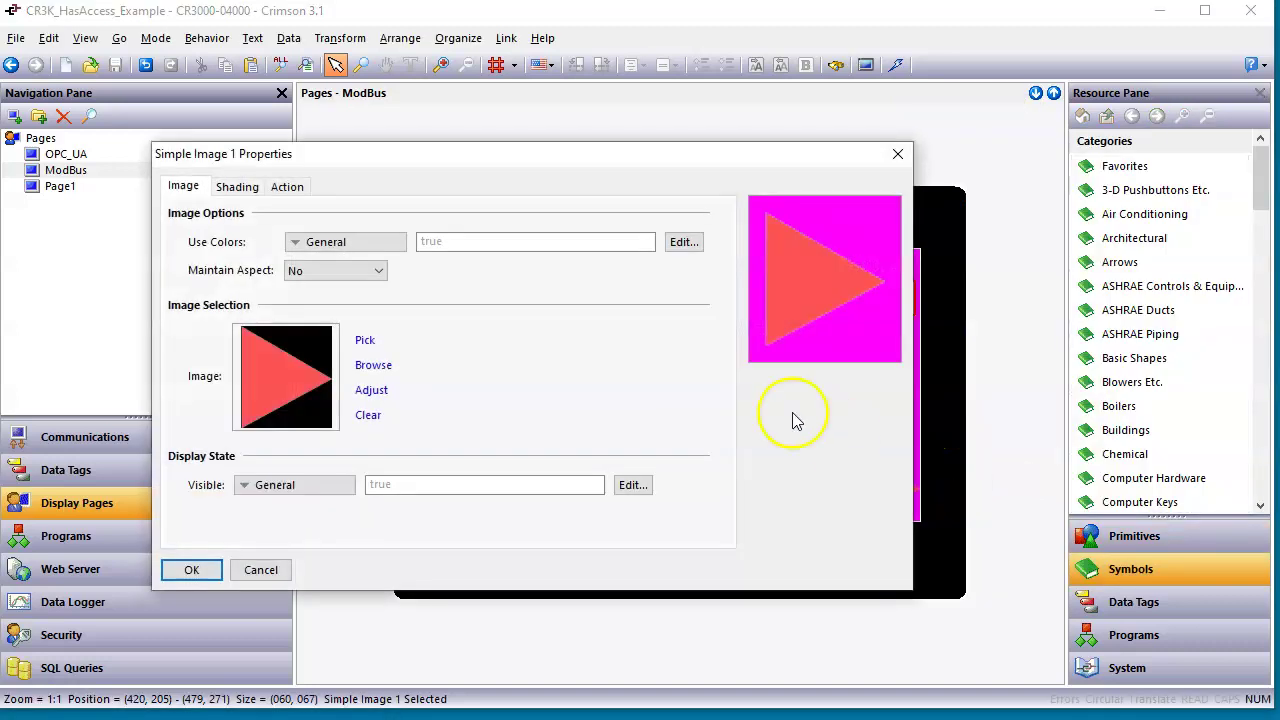
{"action": "left_click", "coordinate": [288, 186]}
{"action": "left_click", "coordinate": [320, 303]}
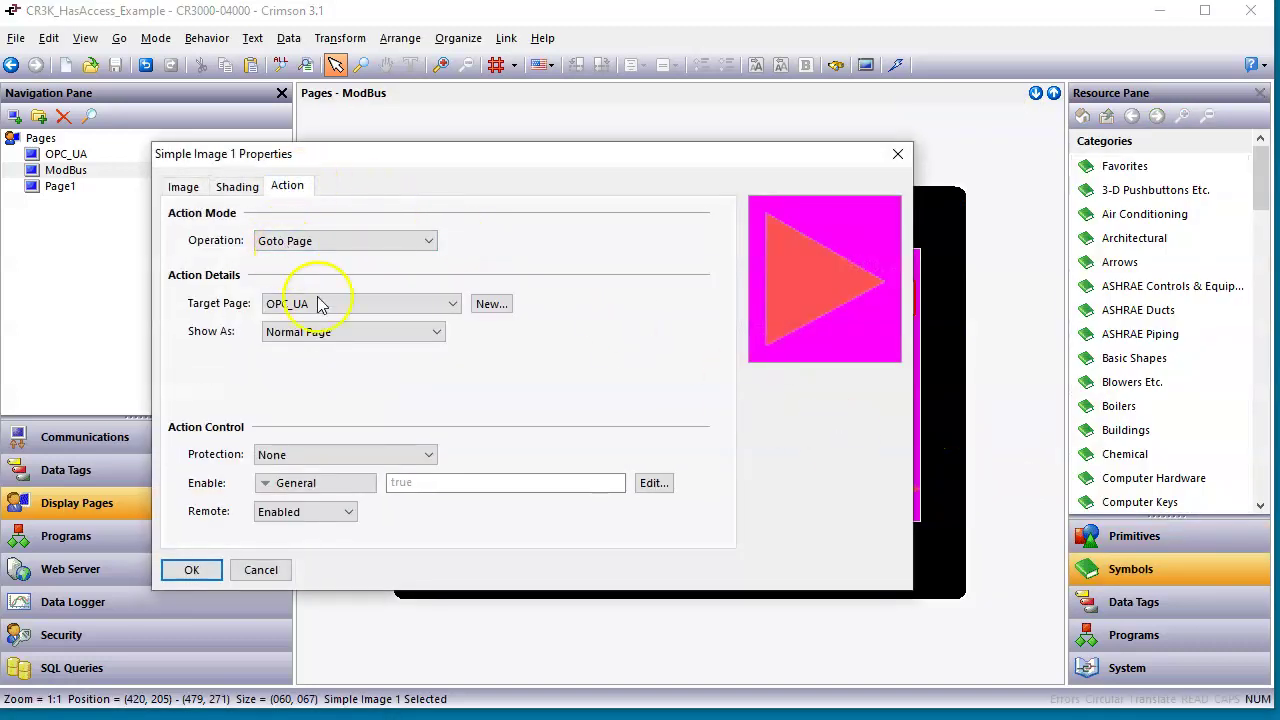
{"action": "left_click", "coordinate": [259, 570]}
{"action": "right_click", "coordinate": [700, 368]}
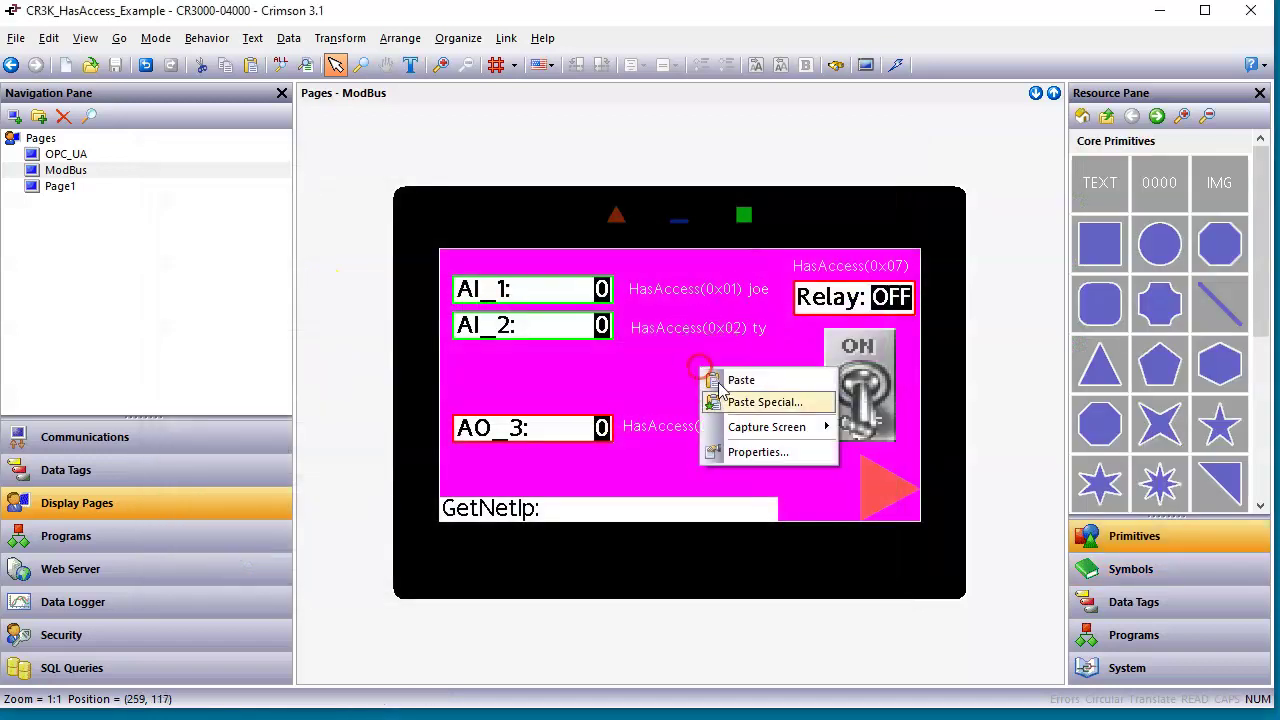
{"action": "left_click", "coordinate": [752, 451]}
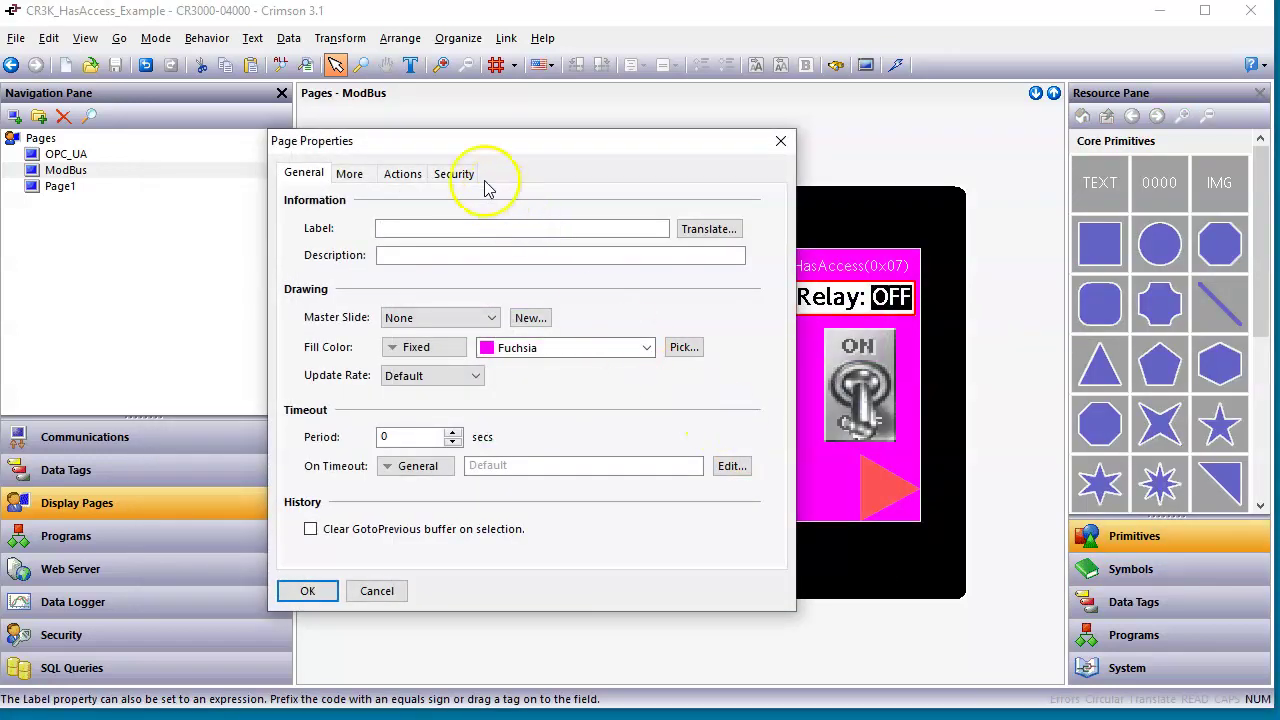
{"action": "left_click", "coordinate": [463, 170]}
{"action": "left_click", "coordinate": [376, 591]}
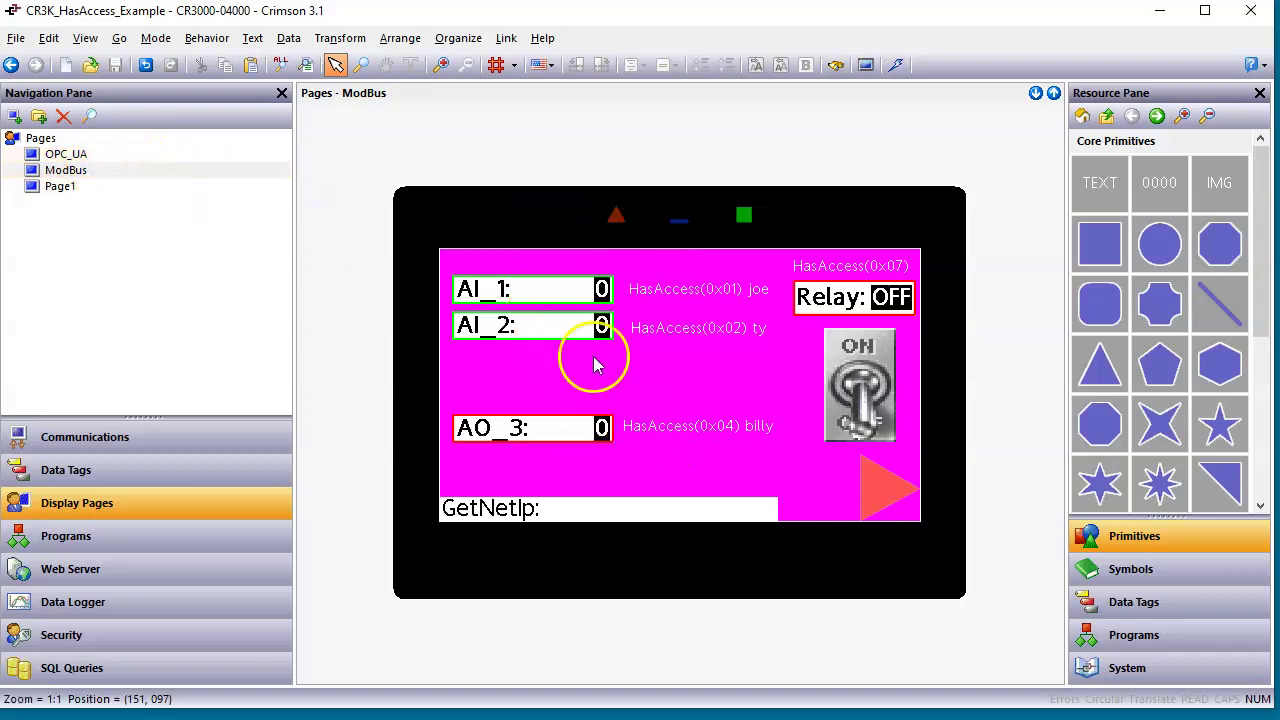
{"action": "left_click", "coordinate": [874, 479]}
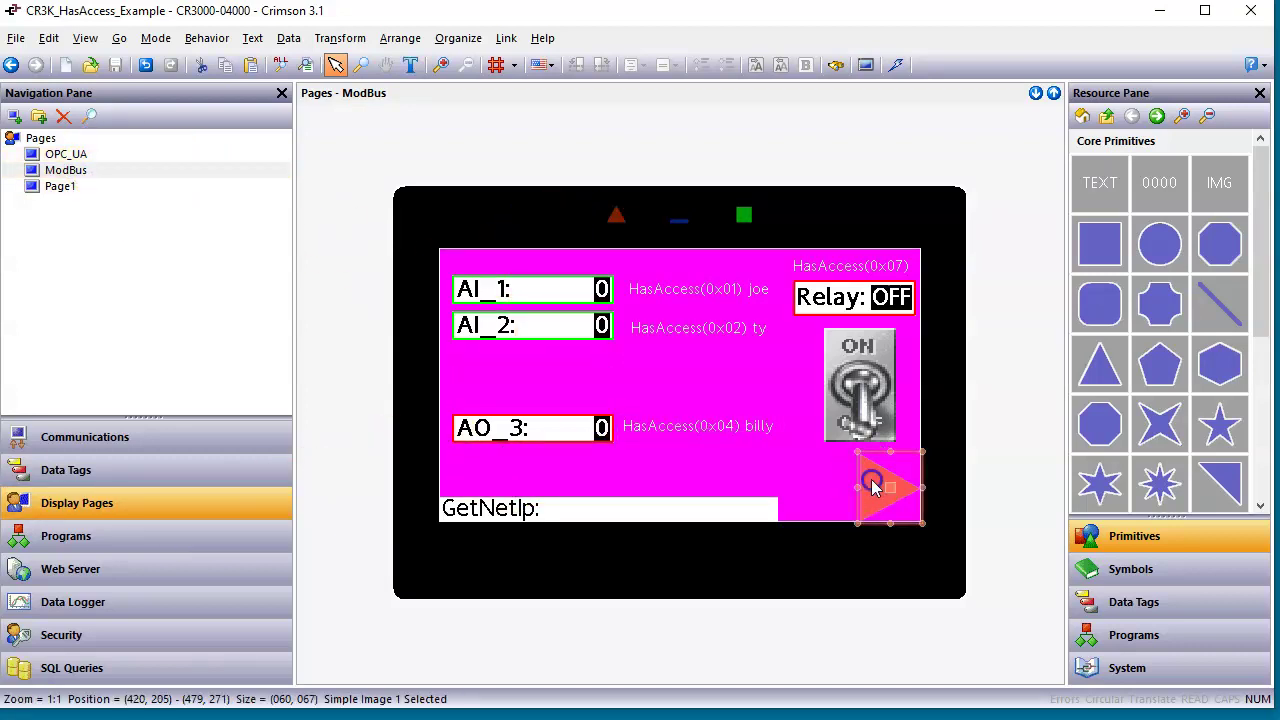
Review the arrow image's properties and the OPC_UA page's security and action settings, unchanged.
{"action": "double_click", "coordinate": [874, 479]}
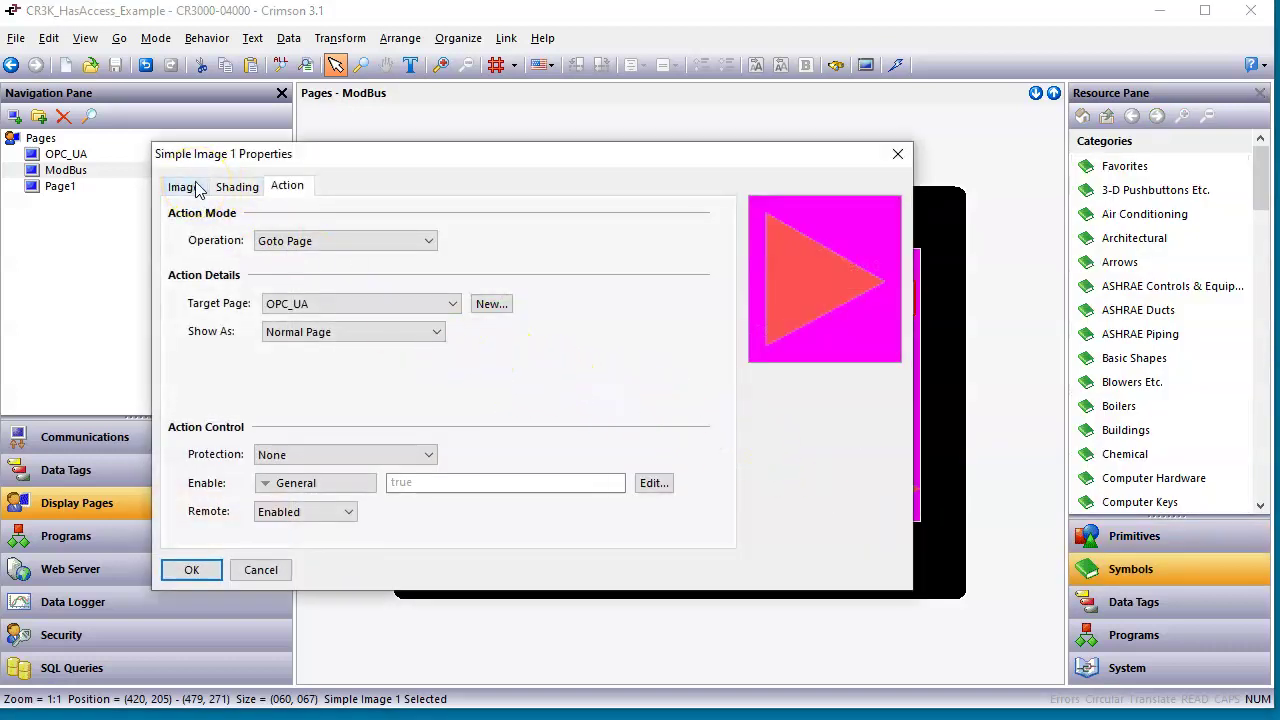
{"action": "left_click", "coordinate": [260, 569]}
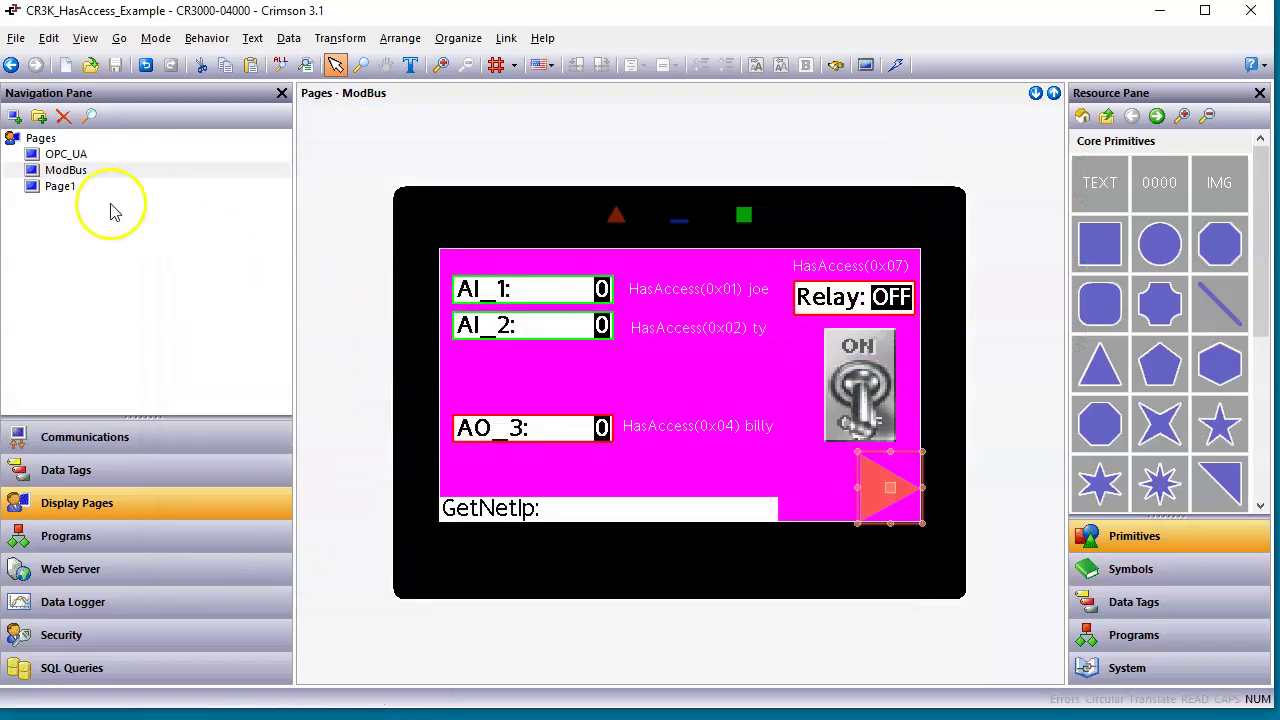
{"action": "left_click", "coordinate": [65, 154]}
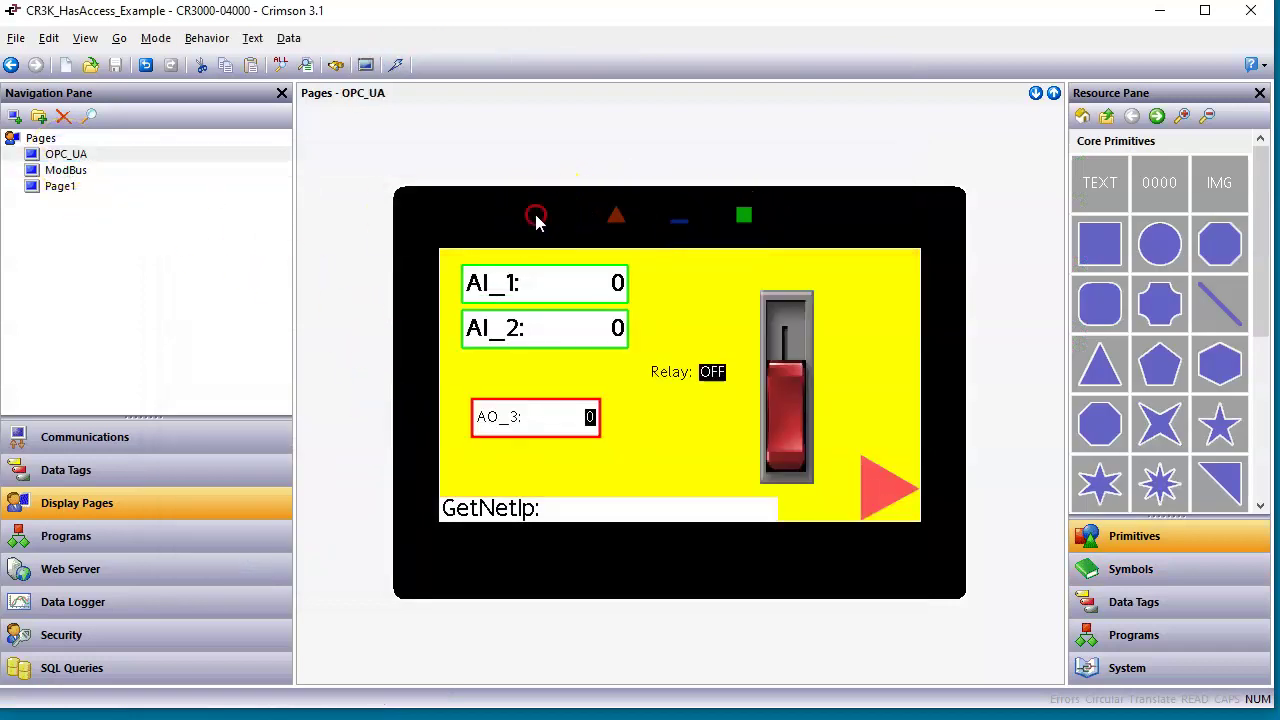
{"action": "right_click", "coordinate": [536, 220]}
{"action": "left_click", "coordinate": [585, 296]}
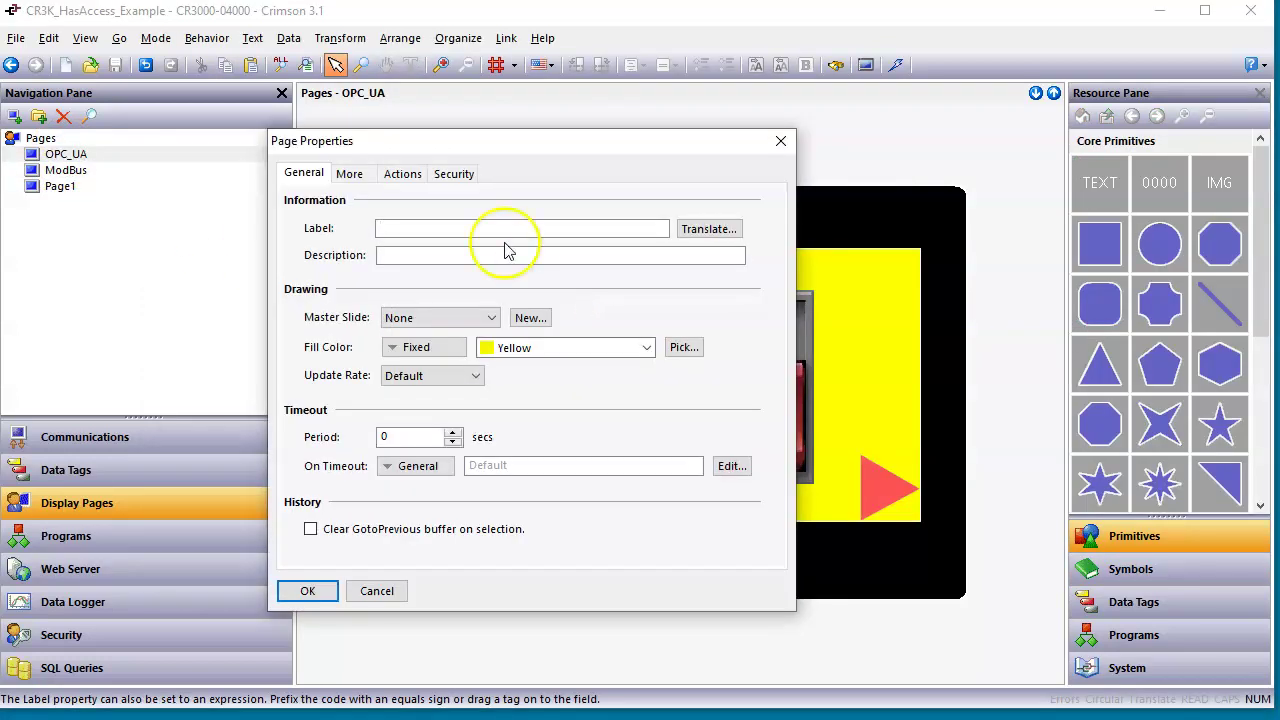
{"action": "left_click", "coordinate": [452, 173]}
{"action": "left_click", "coordinate": [416, 175]}
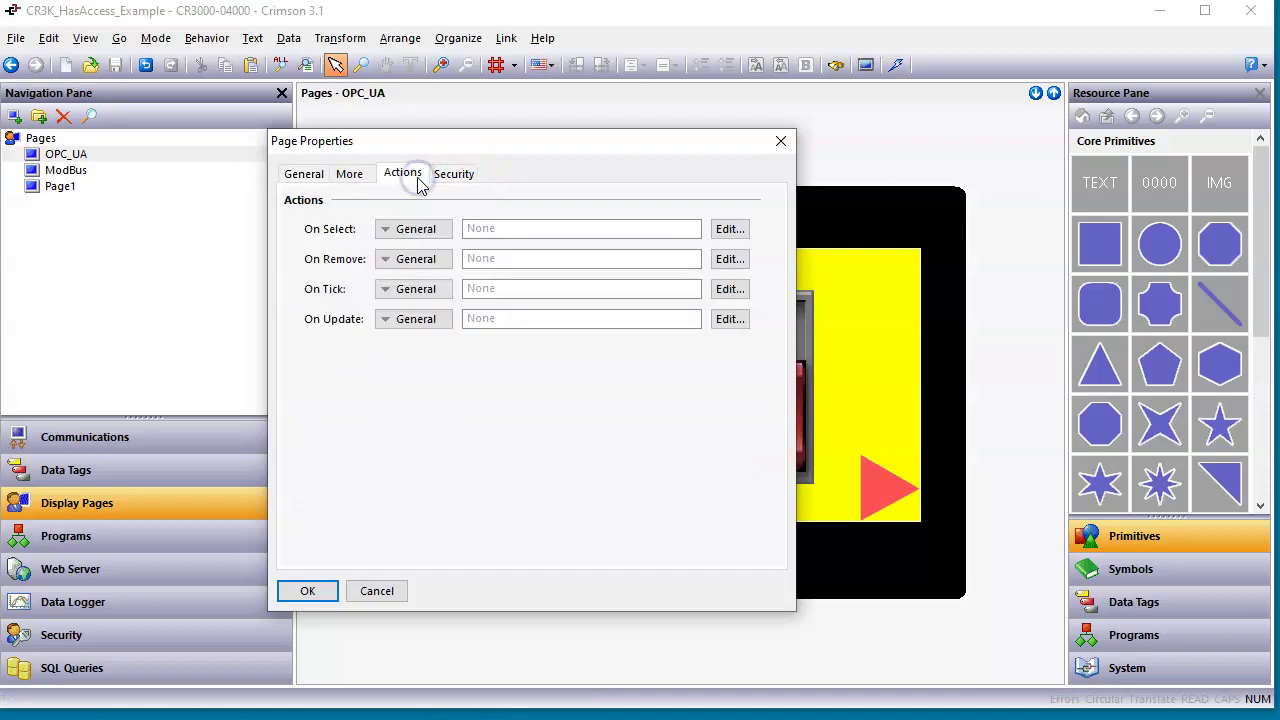
{"action": "left_click", "coordinate": [376, 591]}
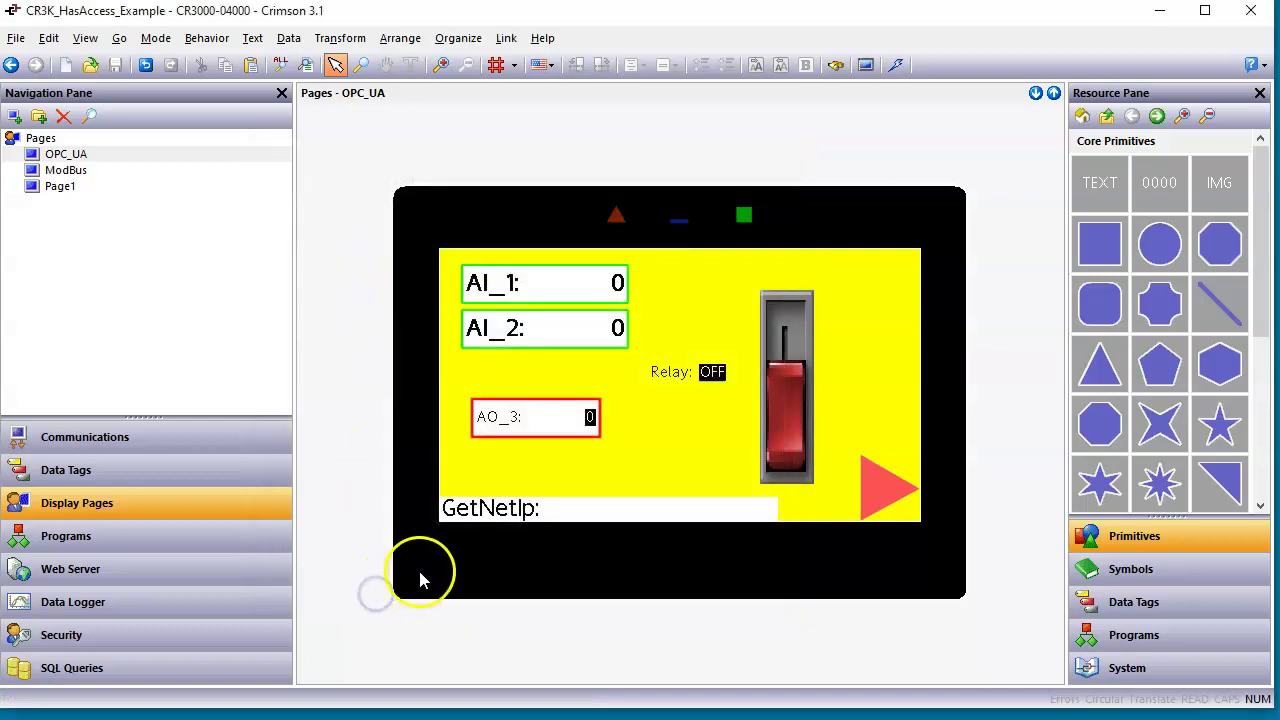
Return to the ModBus page, list the Security system functions, and open the red arrow's properties.
{"action": "left_click", "coordinate": [877, 497]}
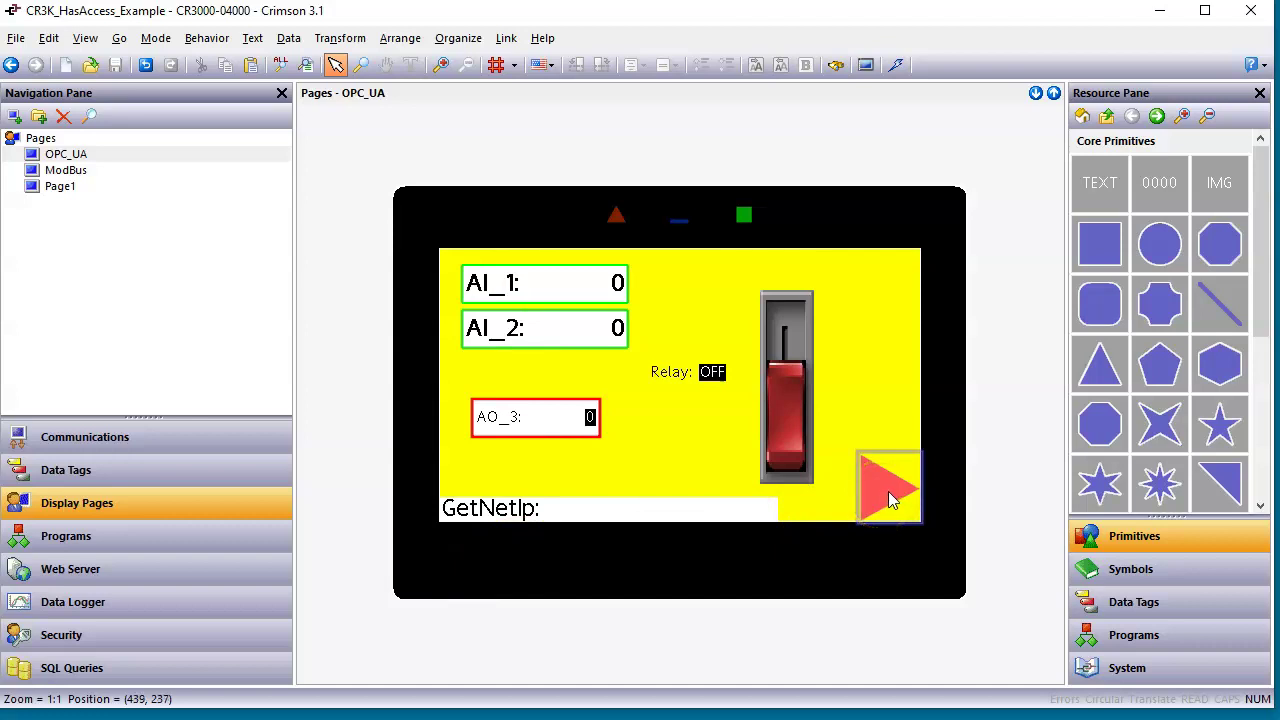
{"action": "left_click", "coordinate": [68, 170]}
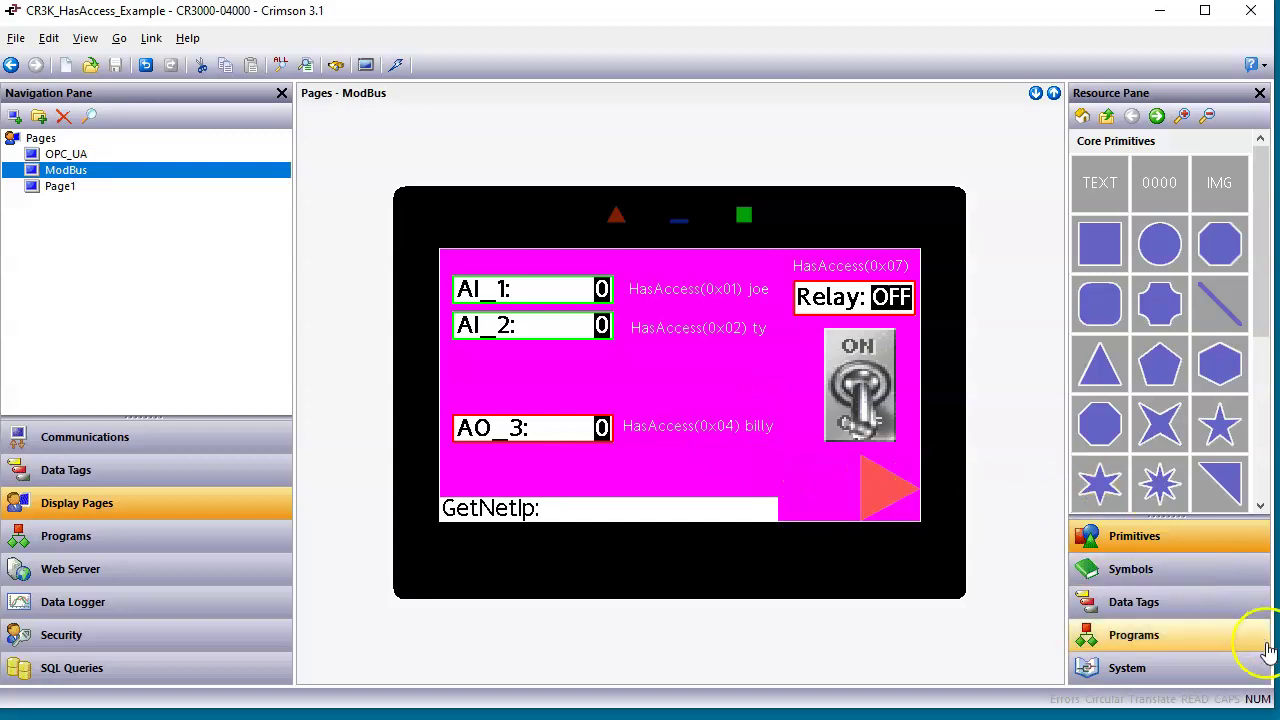
{"action": "left_click", "coordinate": [1166, 680]}
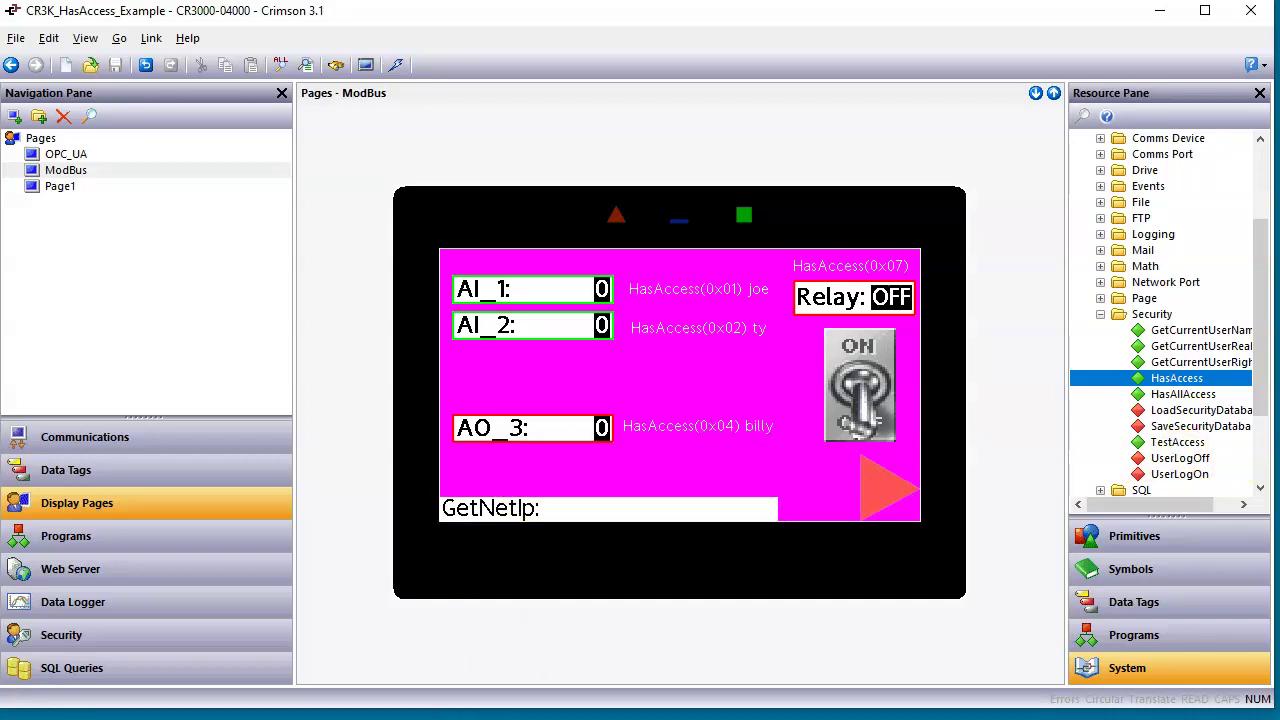
{"action": "key", "text": "alt+Tab"}
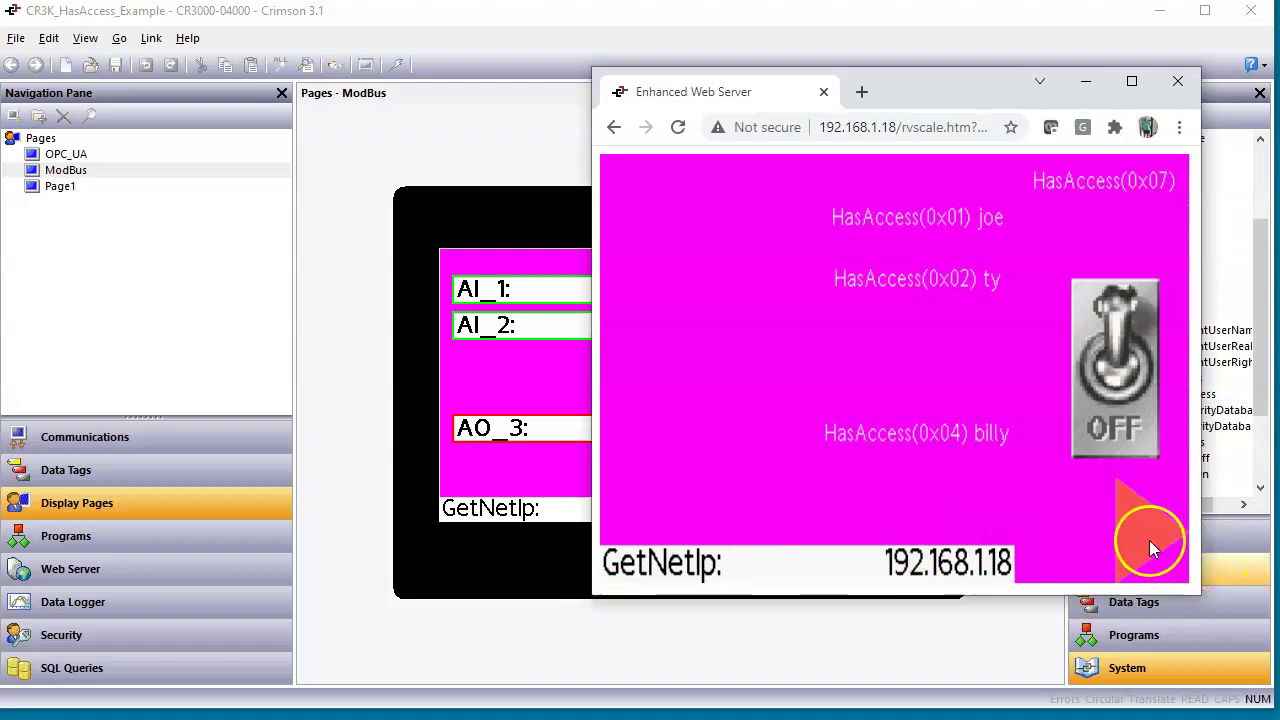
{"action": "left_click", "coordinate": [563, 475]}
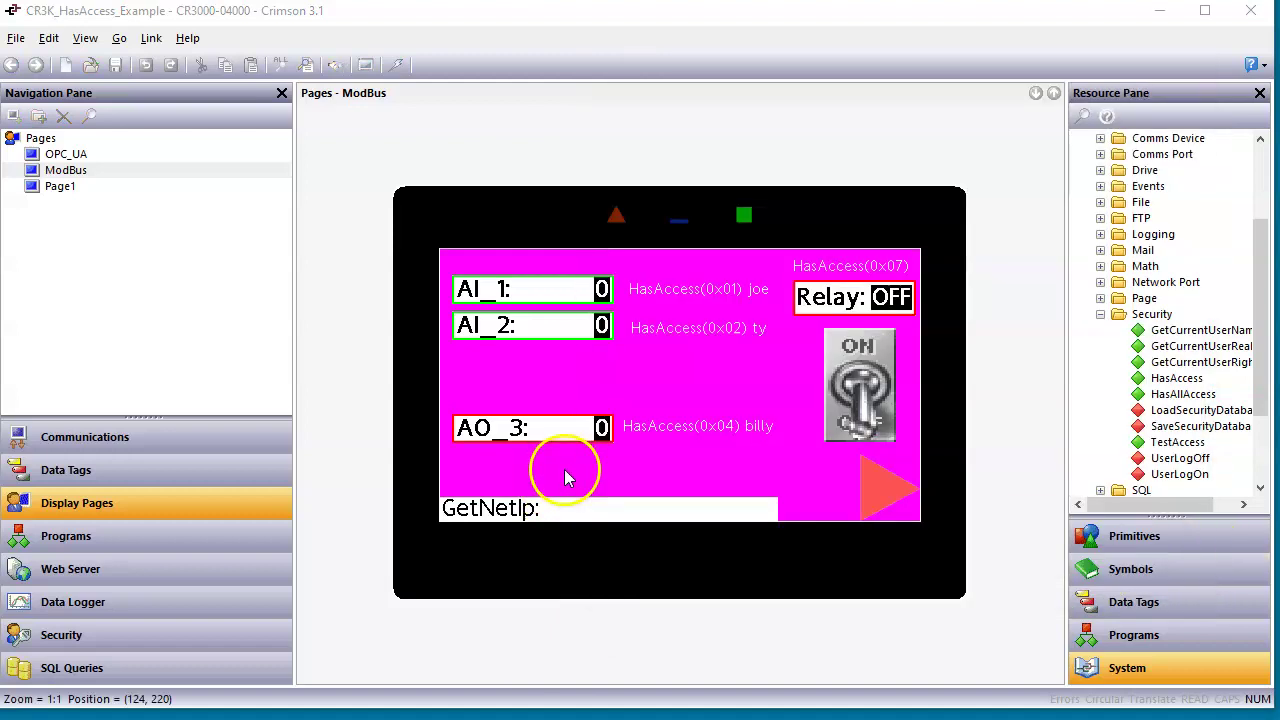
{"action": "left_click", "coordinate": [894, 500]}
{"action": "double_click", "coordinate": [894, 500]}
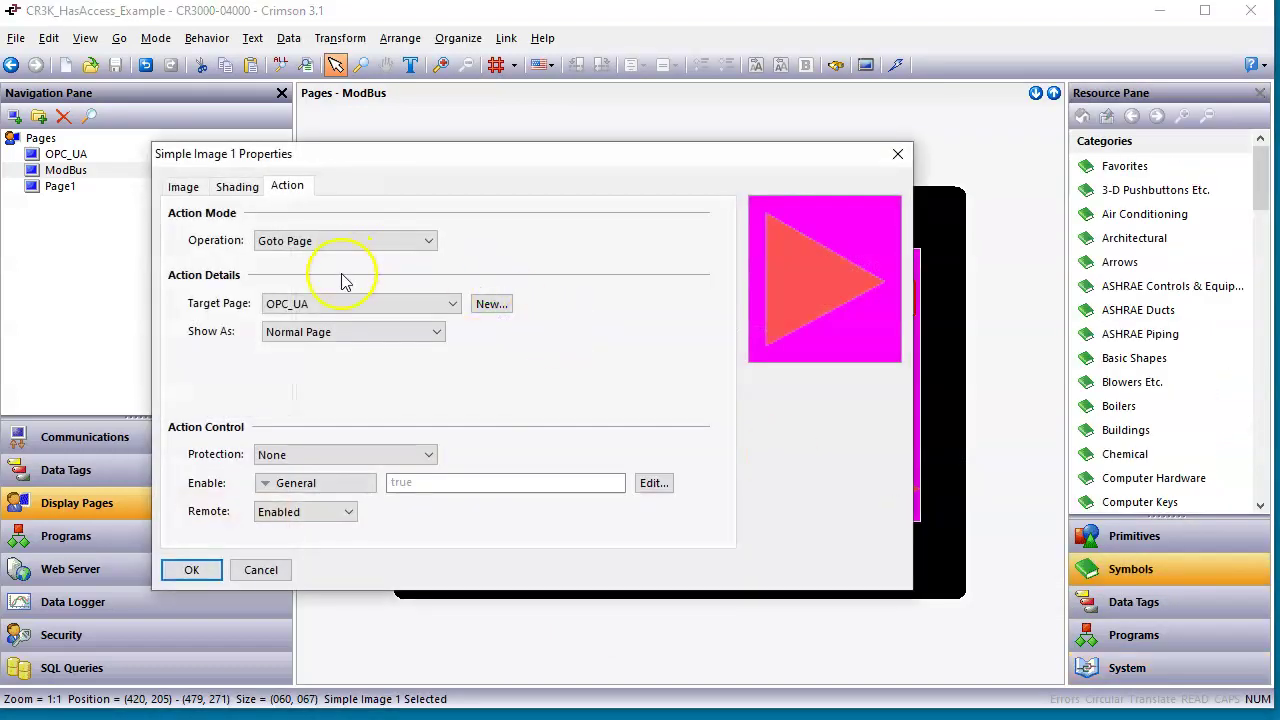
Confirm the arrow's Goto Page OPC_UA action, then follow the arrow in the web server.
{"action": "left_click", "coordinate": [232, 190]}
{"action": "left_click", "coordinate": [178, 186]}
{"action": "left_click", "coordinate": [305, 185]}
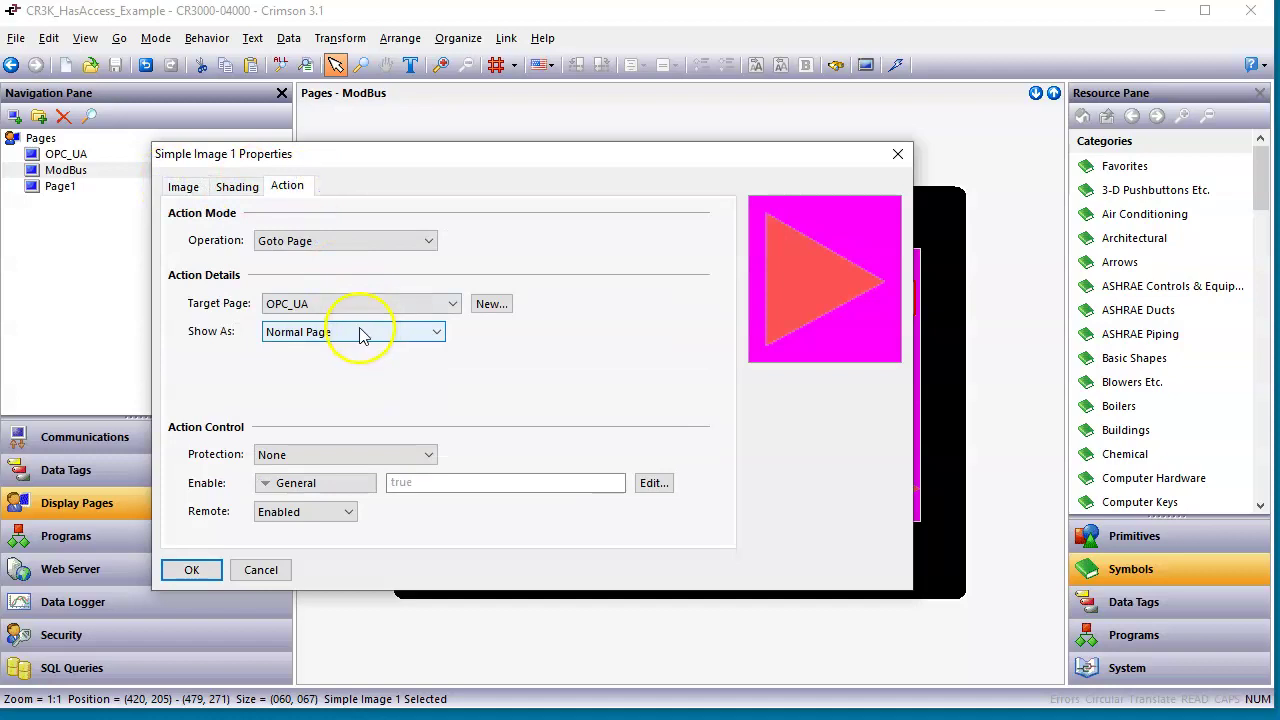
{"action": "left_click", "coordinate": [194, 571]}
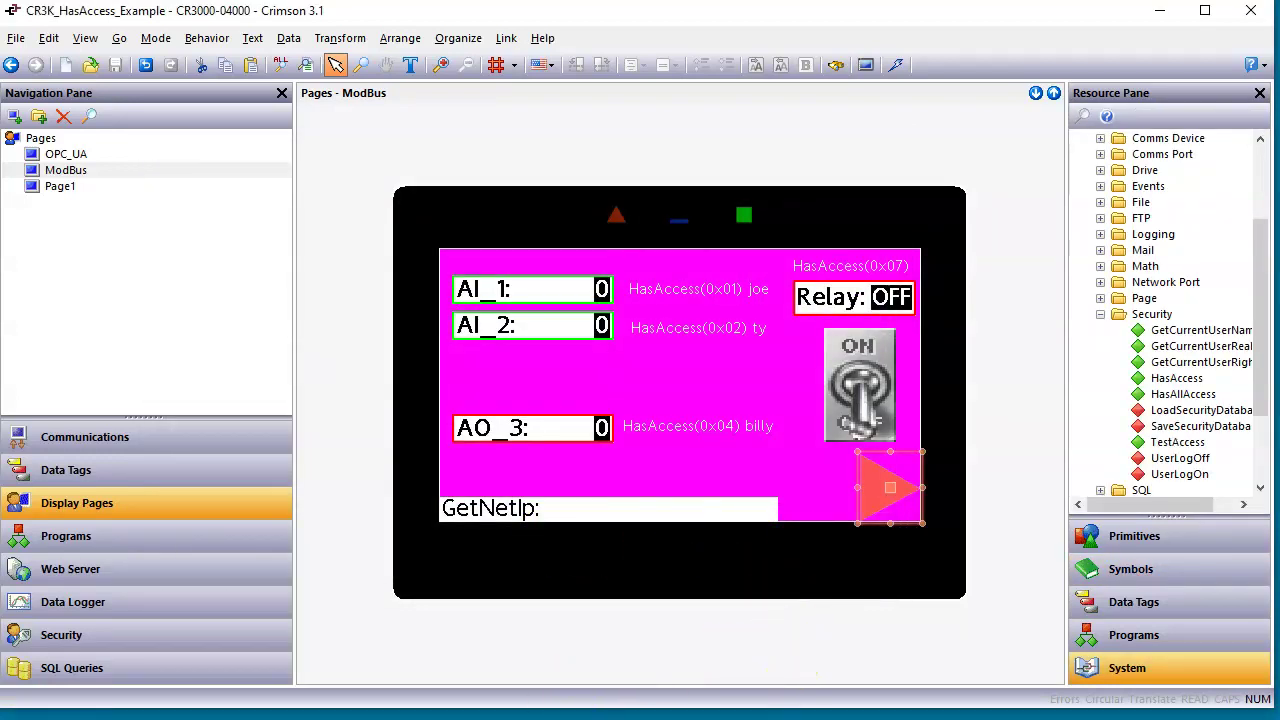
{"action": "left_click", "coordinate": [808, 717]}
{"action": "left_click", "coordinate": [1148, 527]}
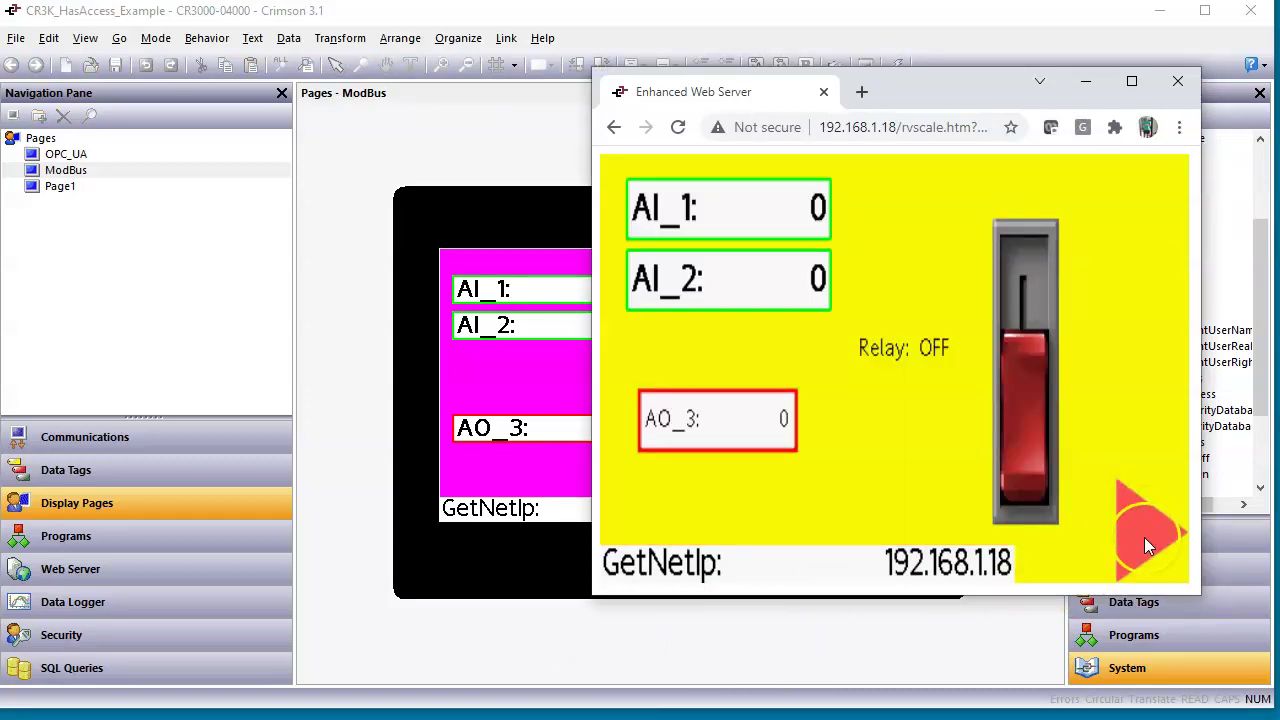
Log in to the protected page after clearing the previously entered username.
{"action": "left_click", "coordinate": [1143, 538]}
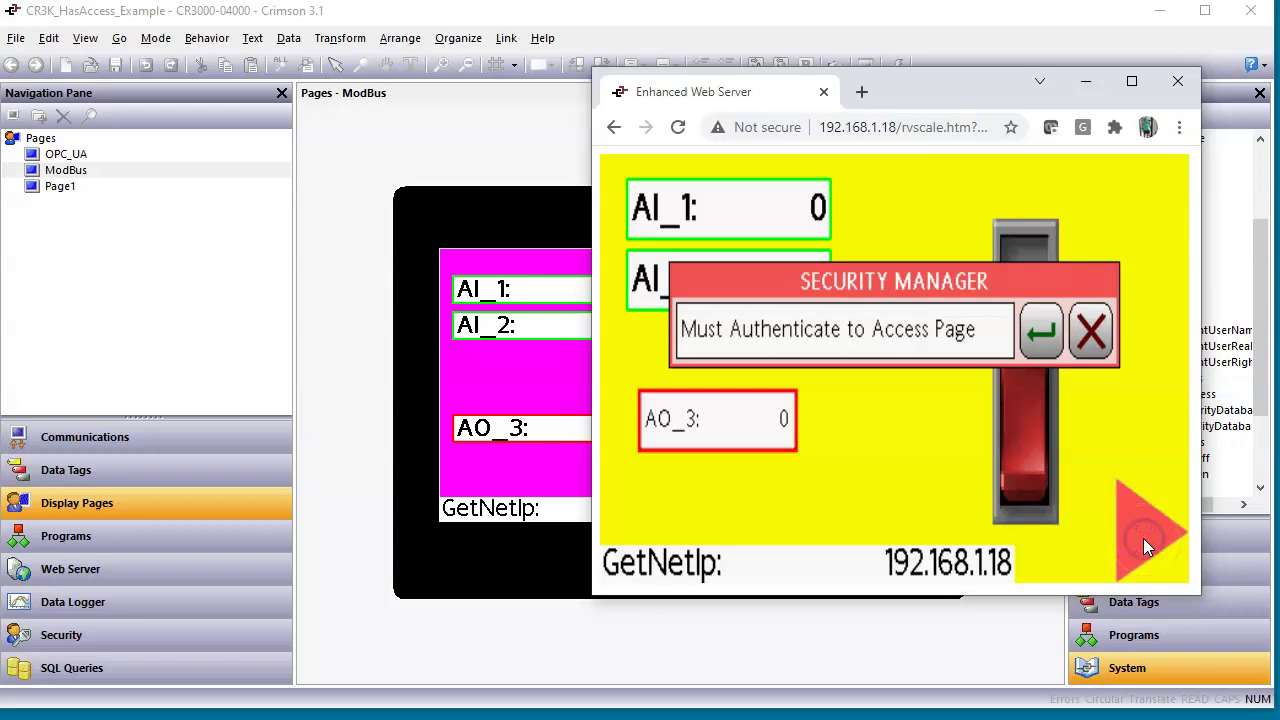
{"action": "left_click", "coordinate": [1041, 340]}
{"action": "key", "text": "BackSpace"}
{"action": "key", "text": "BackSpace"}
{"action": "key", "text": "BackSpace"}
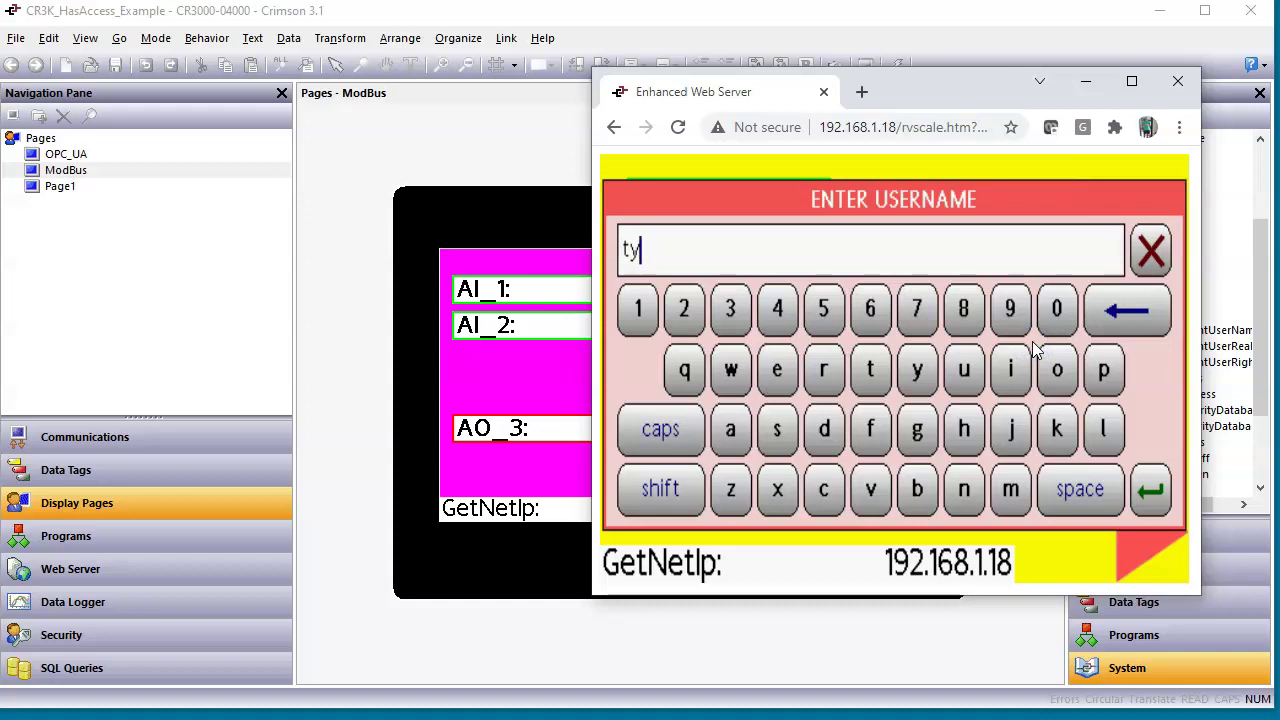
{"action": "key", "text": "Return"}
{"action": "key", "text": "Return"}
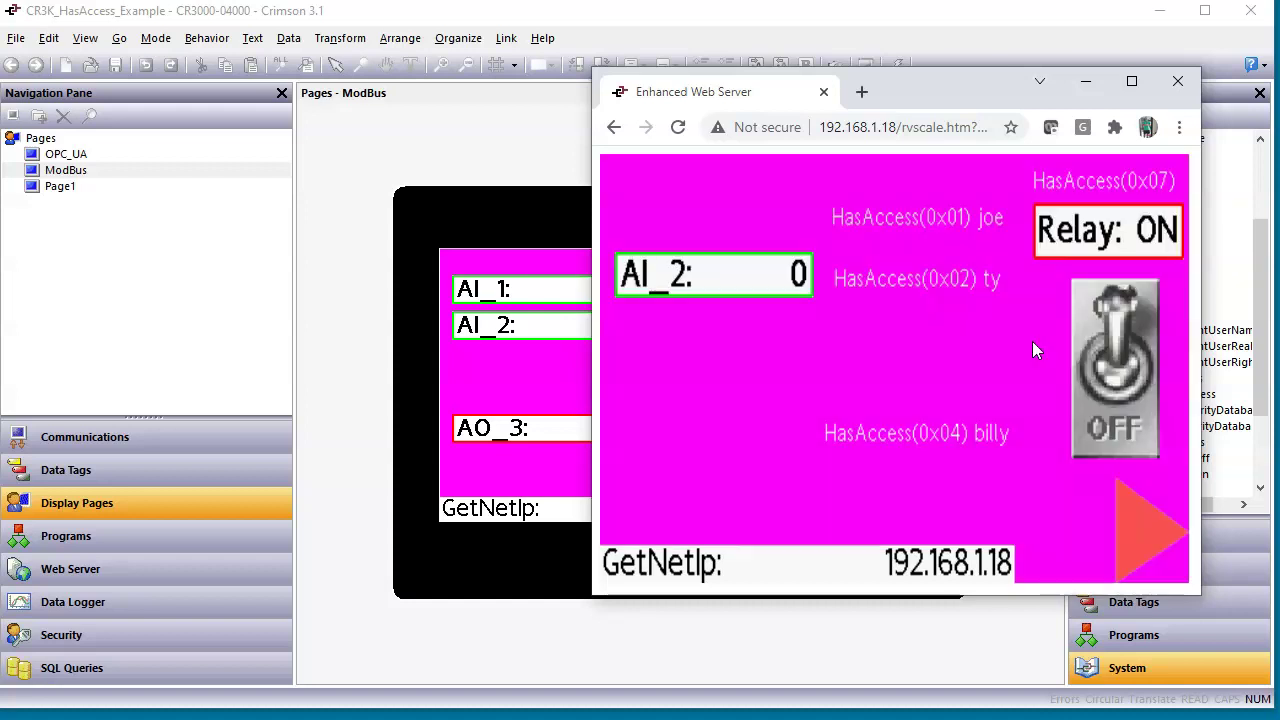
Set AI_2 to 456, switch the relay off, and advance to the yellow AI/AO page.
{"action": "left_click", "coordinate": [775, 284]}
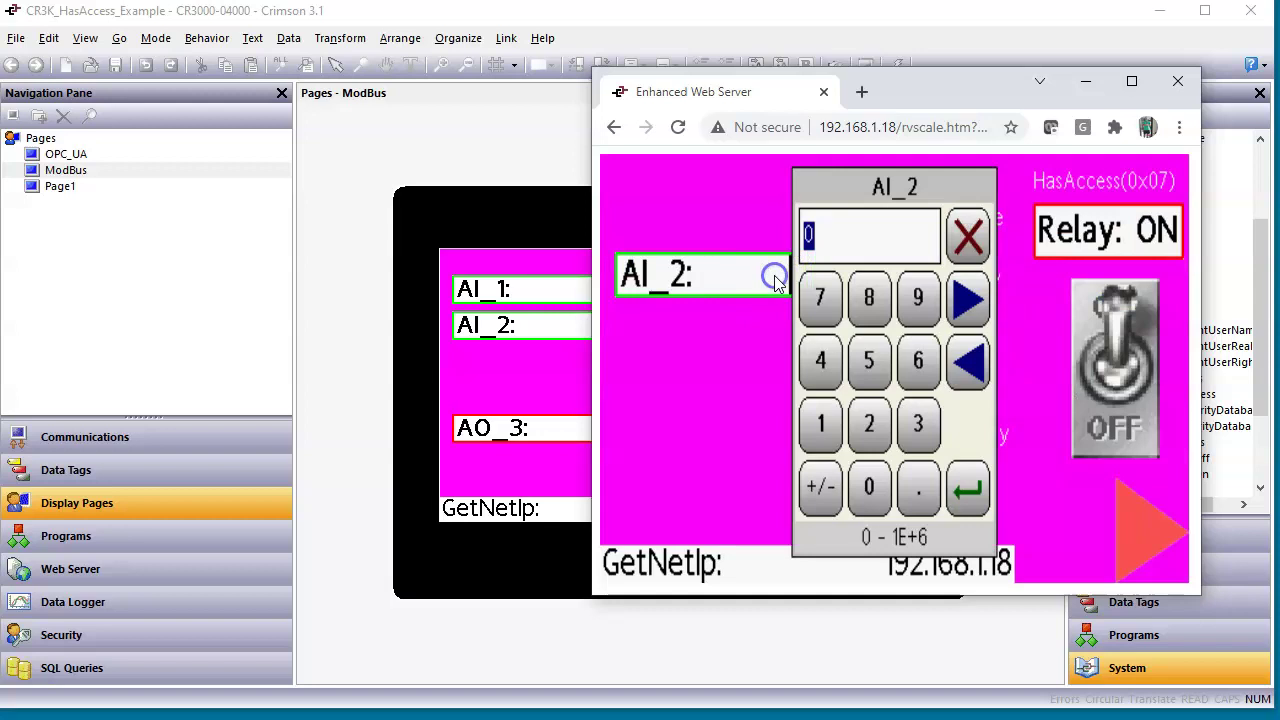
{"action": "type", "text": "456"}
{"action": "key", "text": "Return"}
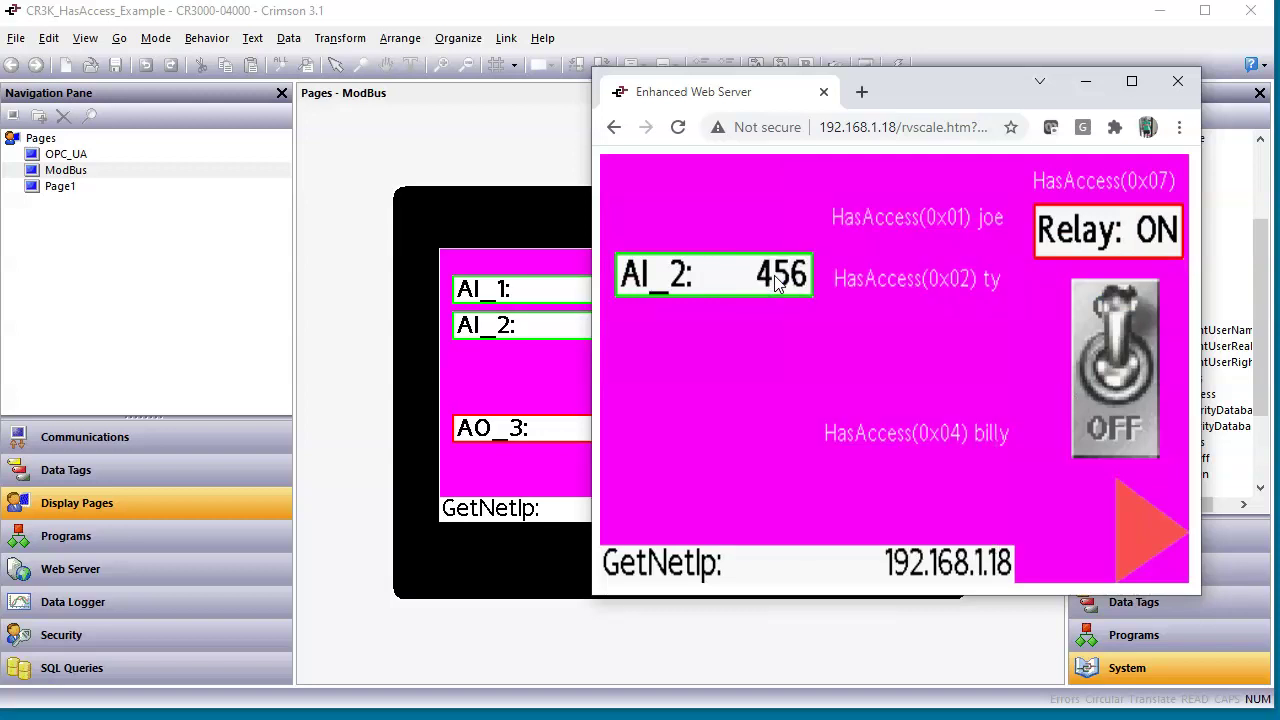
{"action": "left_click", "coordinate": [1108, 428]}
{"action": "left_click", "coordinate": [1112, 420]}
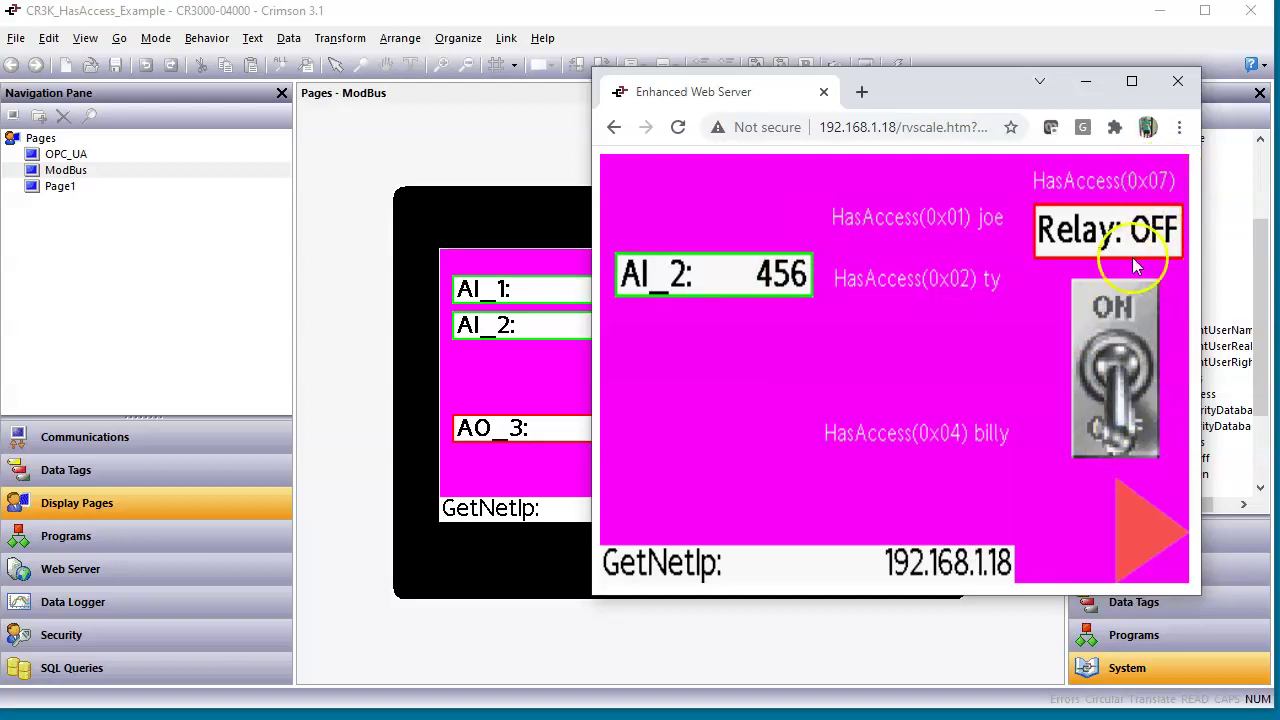
{"action": "left_click", "coordinate": [1127, 528]}
{"action": "left_click", "coordinate": [1149, 524]}
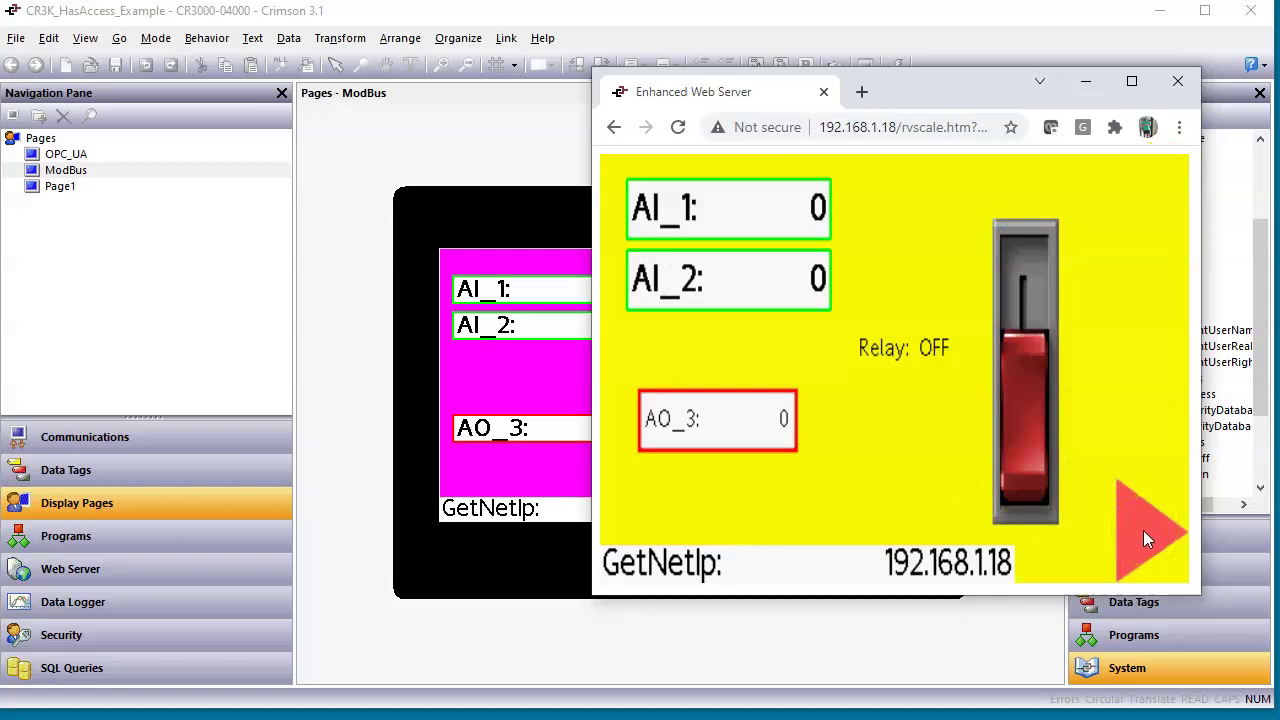
Log in as the third user, who holds right 0x04.
{"action": "left_click", "coordinate": [1039, 336]}
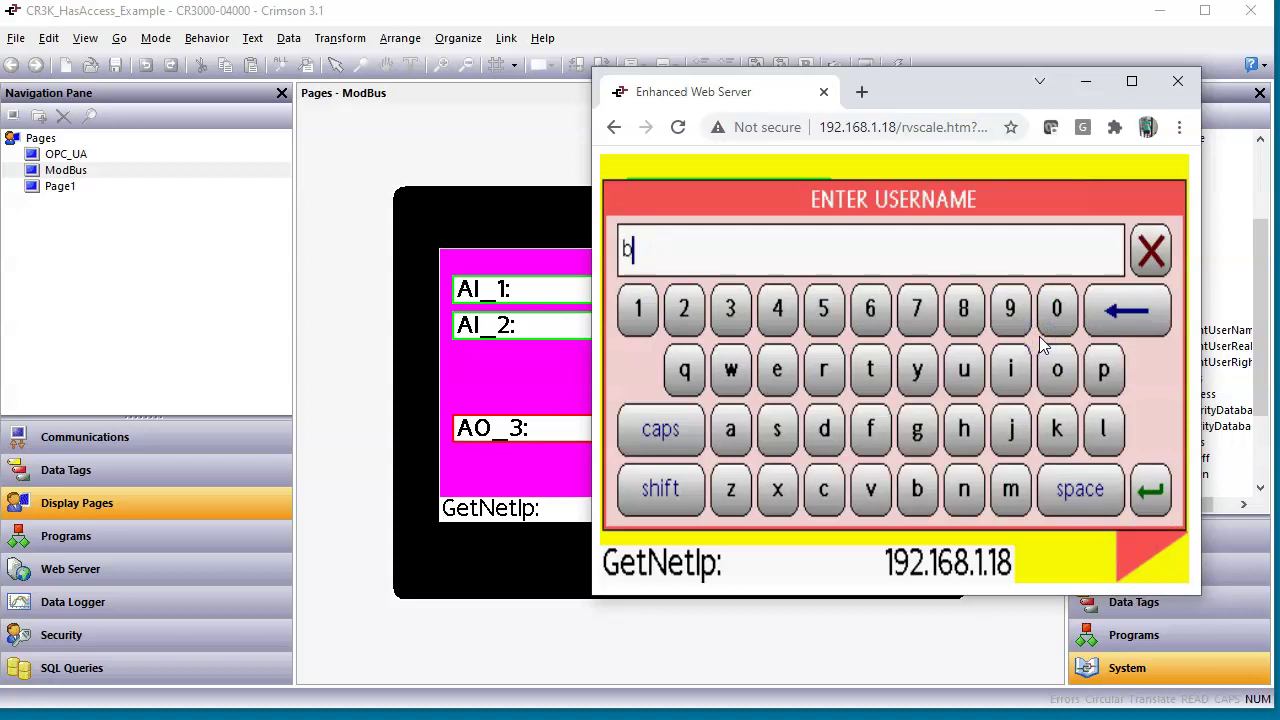
{"action": "key", "text": "Return"}
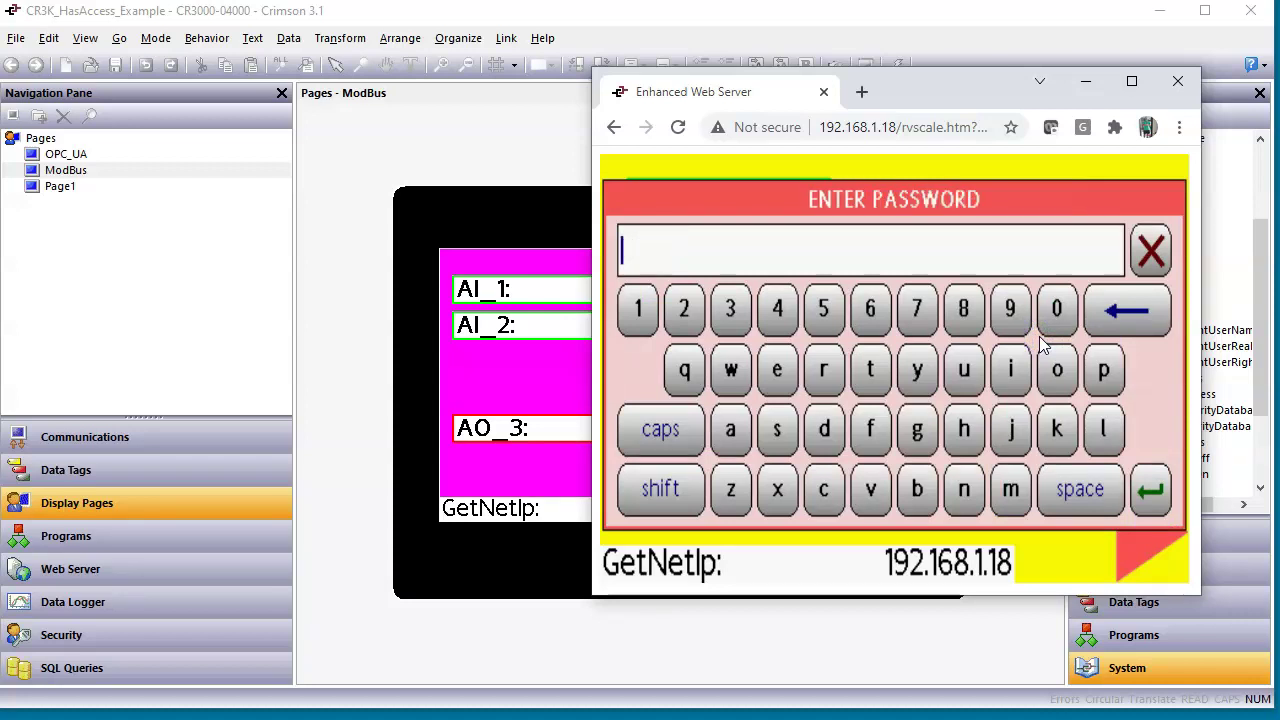
{"action": "key", "text": "Return"}
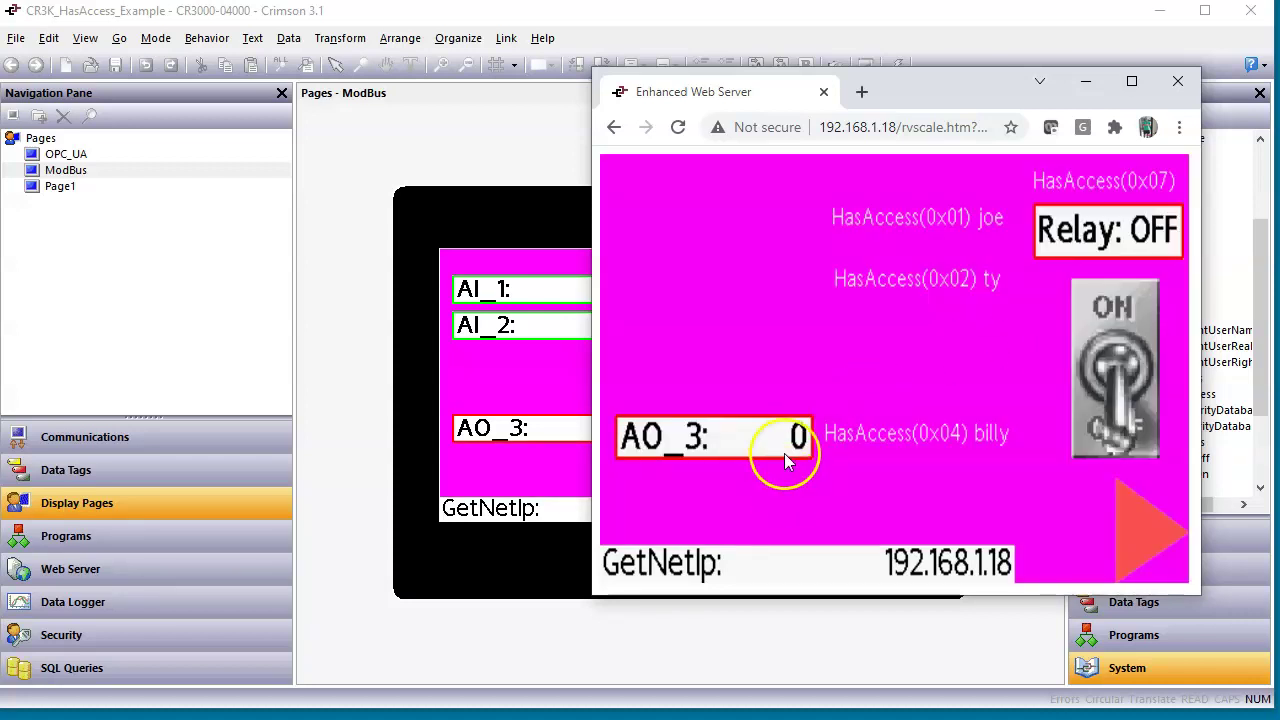
Set AO_3 to 789 and advance to the yellow AI/AO page.
{"action": "left_click", "coordinate": [784, 453]}
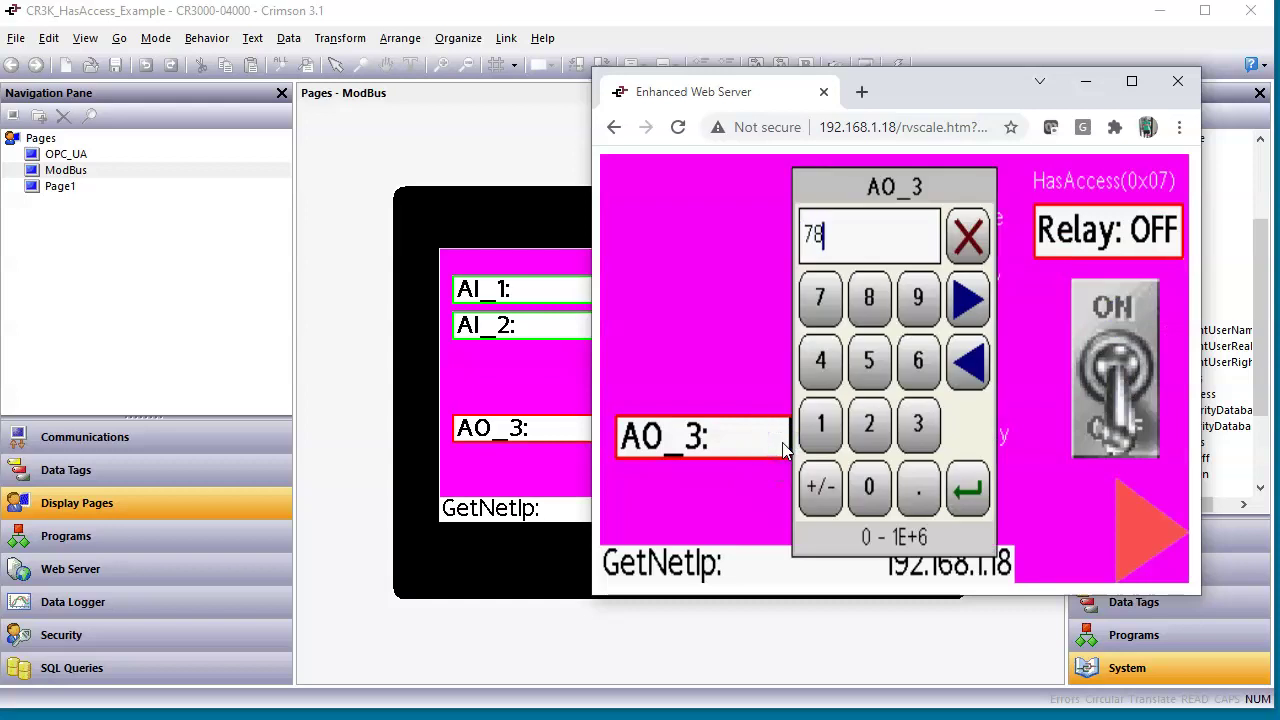
{"action": "key", "text": "Return"}
{"action": "left_click", "coordinate": [749, 312]}
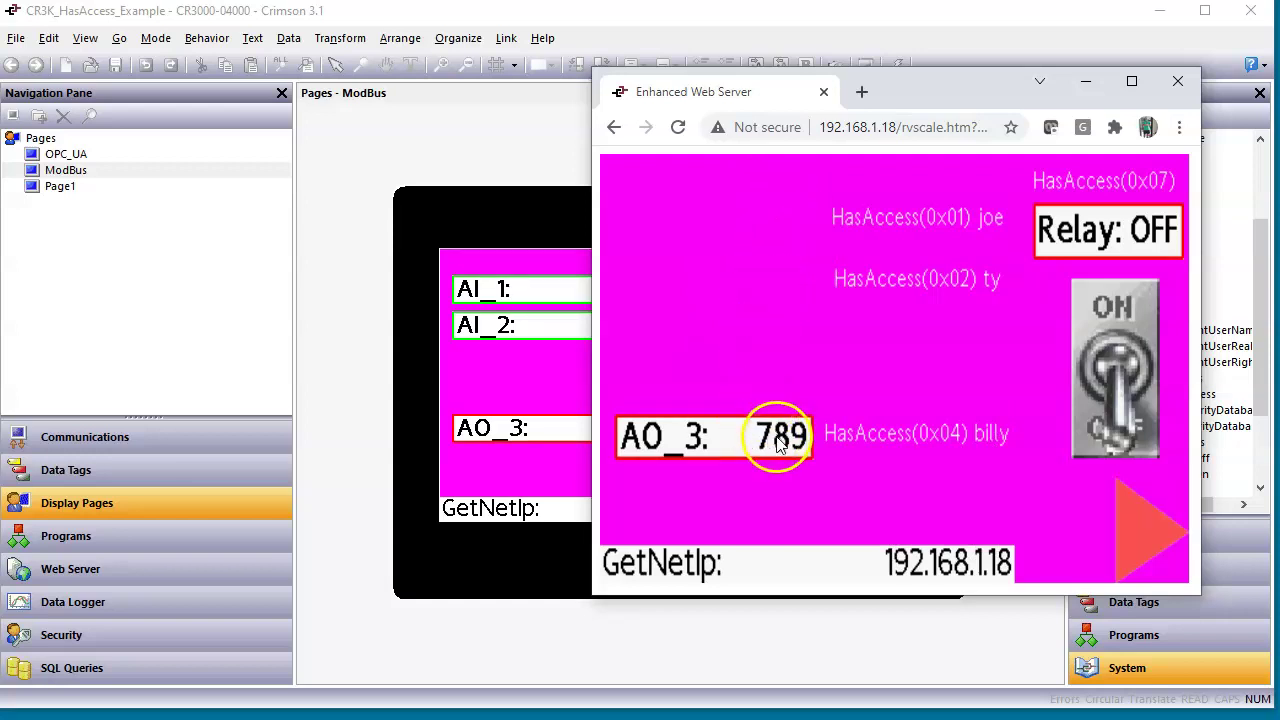
{"action": "left_click", "coordinate": [1152, 537]}
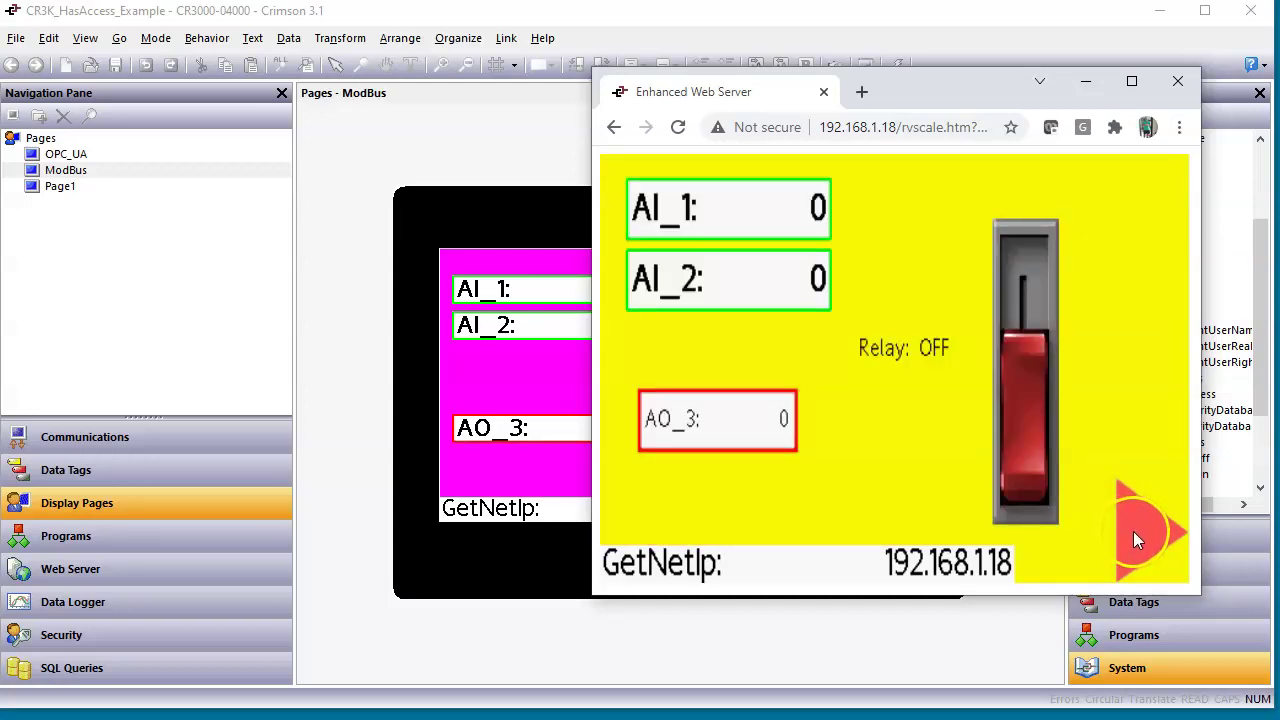
Log in as the user with rights 1–3, check AI_1 123, AI_2 456, AO_3 789 and the relay, then view that user's rights in Crimson Security.
{"action": "left_click", "coordinate": [1133, 531]}
{"action": "left_click", "coordinate": [1040, 330]}
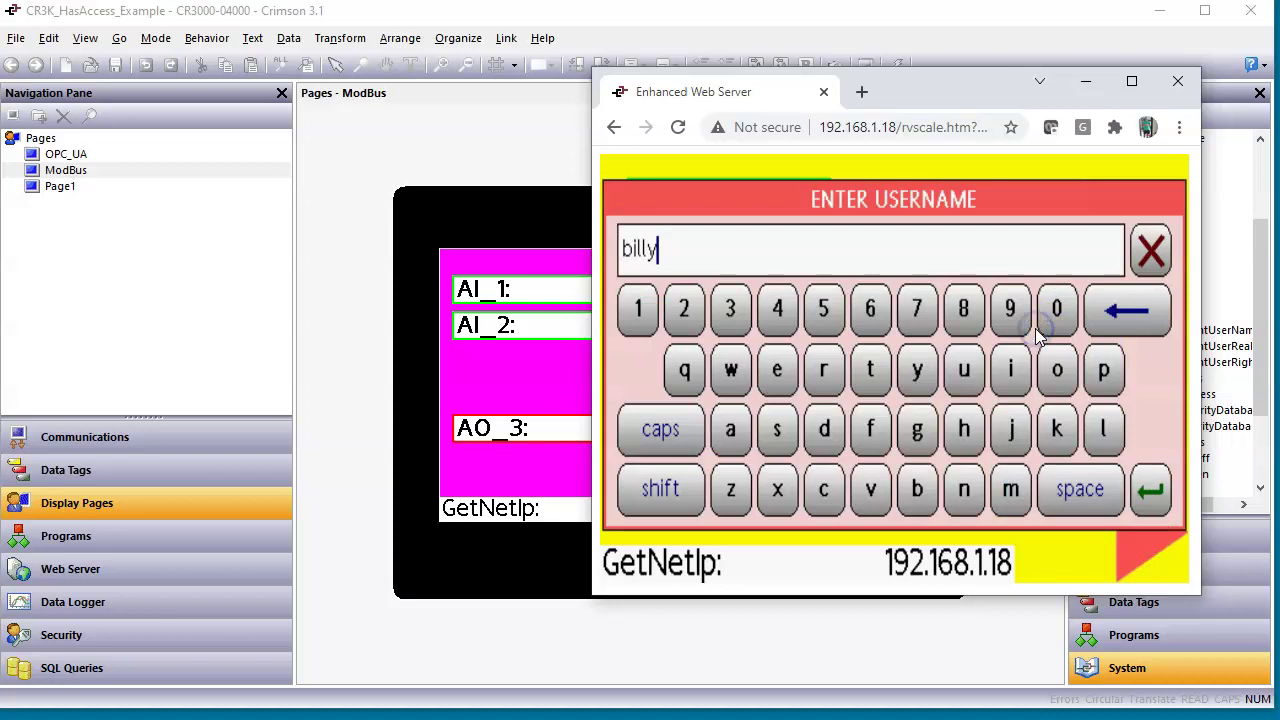
{"action": "key", "text": "BackSpace"}
{"action": "key", "text": "BackSpace"}
{"action": "key", "text": "BackSpace"}
{"action": "key", "text": "BackSpace"}
{"action": "key", "text": "BackSpace"}
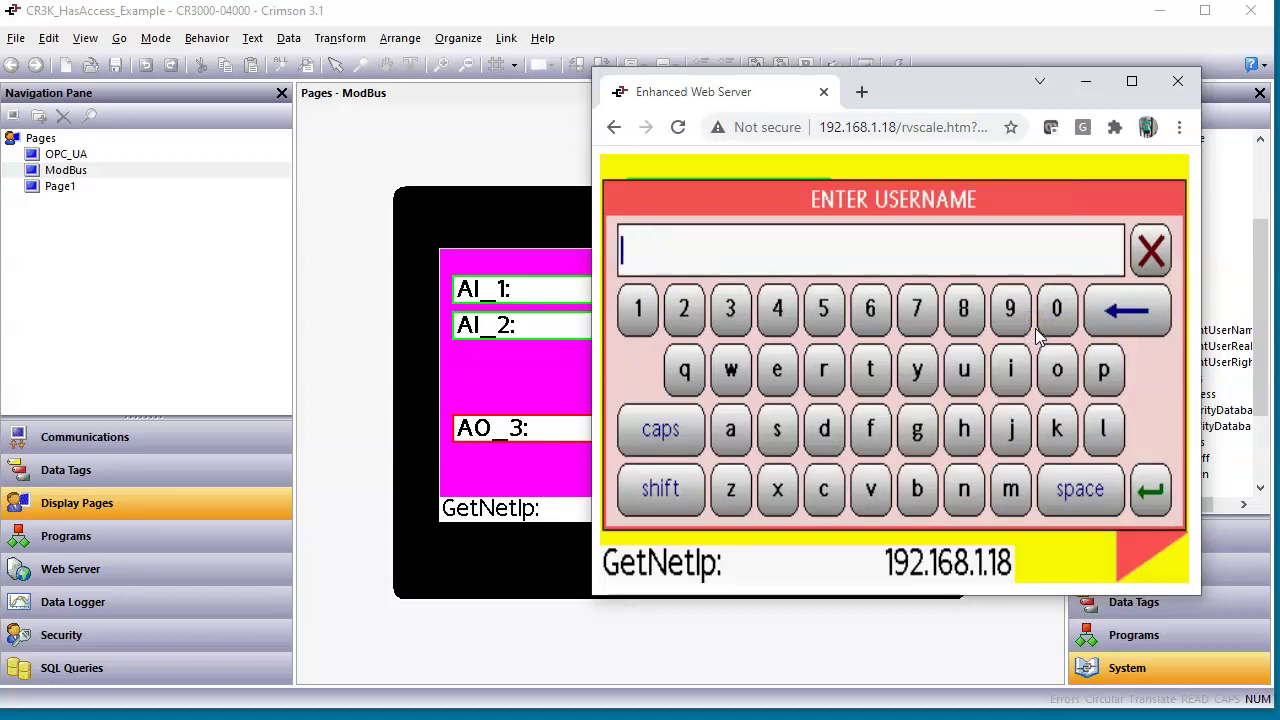
{"action": "type", "text": "don"}
{"action": "key", "text": "Return"}
{"action": "key", "text": "Return"}
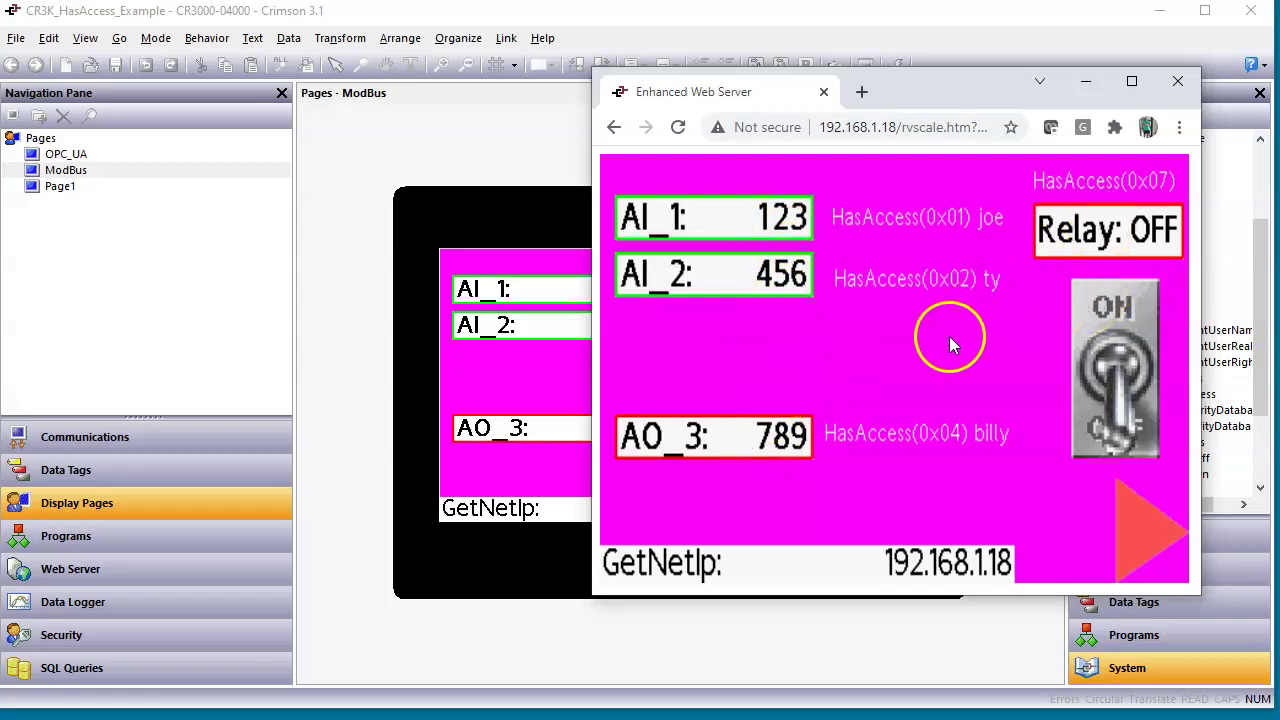
{"action": "left_click", "coordinate": [106, 634]}
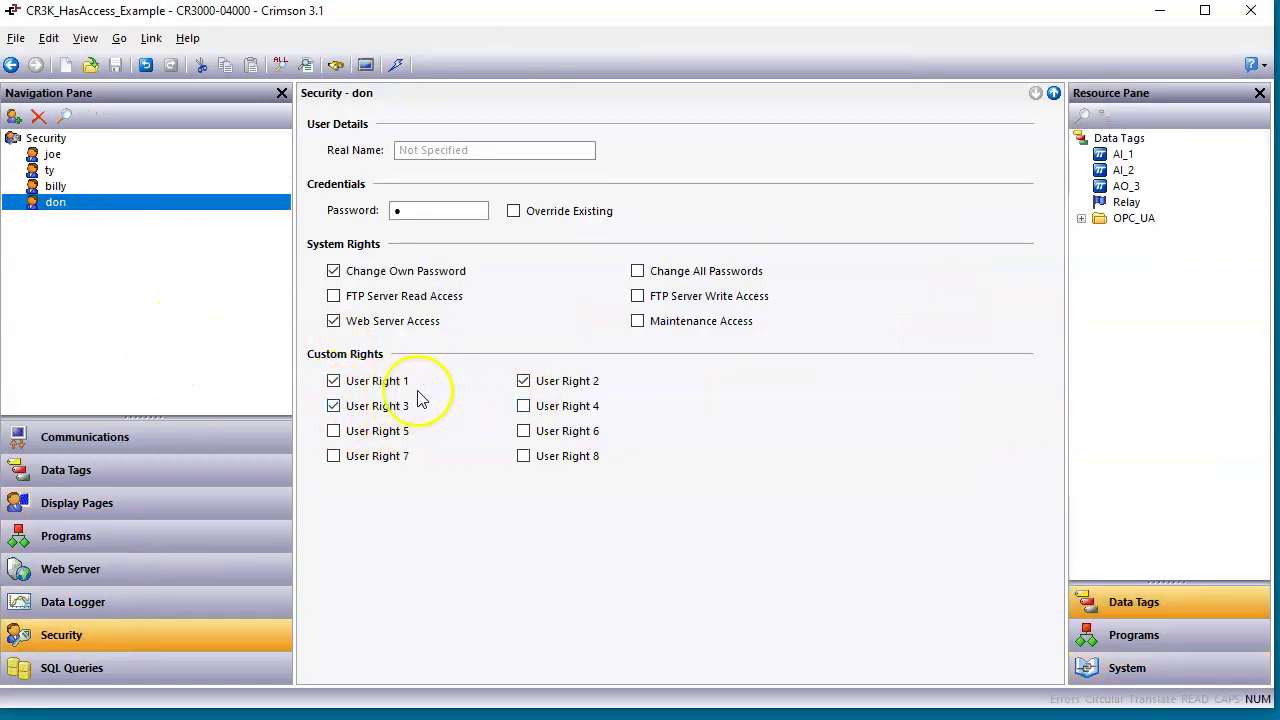
Test AO_3 and toggle the relay on and off until the inactivity logout, then view the general Security settings.
{"action": "key", "text": "alt+Tab"}
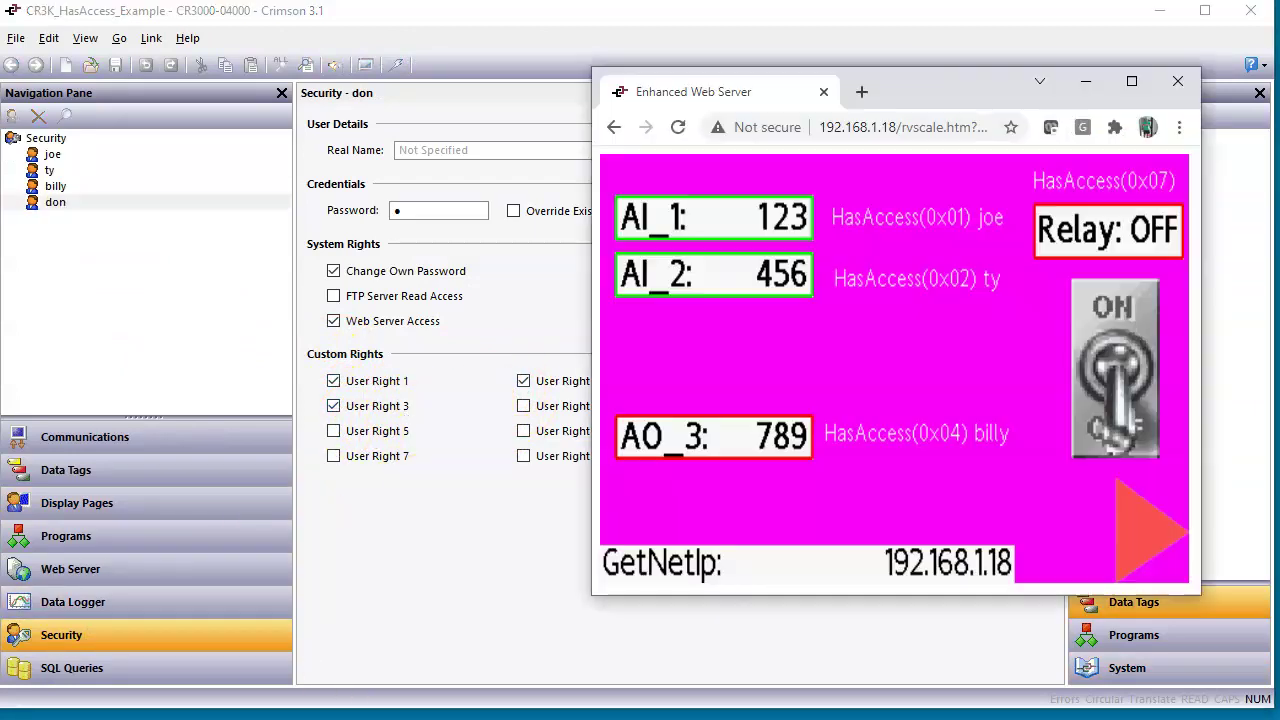
{"action": "left_click", "coordinate": [800, 440]}
{"action": "left_click", "coordinate": [1130, 297]}
{"action": "left_click", "coordinate": [1128, 415]}
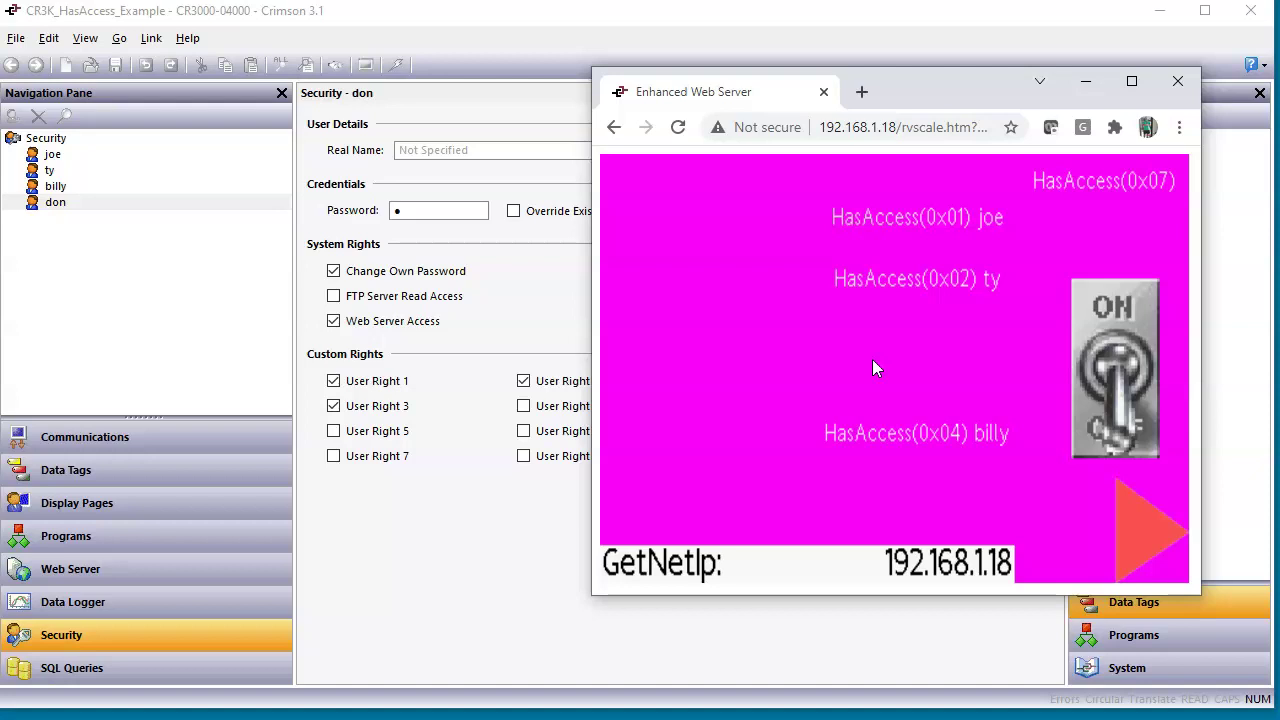
{"action": "left_click", "coordinate": [58, 138]}
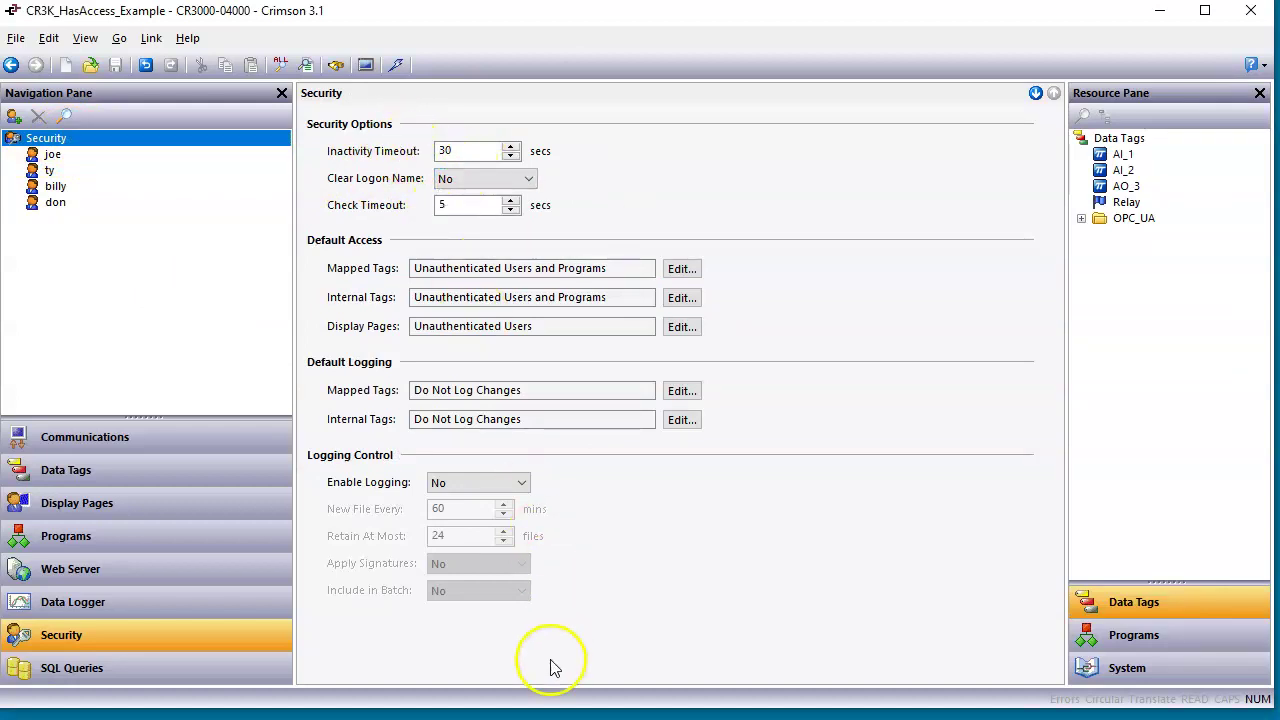
Unlock the protected web page through the Security Manager with the prefilled username and its password.
{"action": "left_click", "coordinate": [588, 716]}
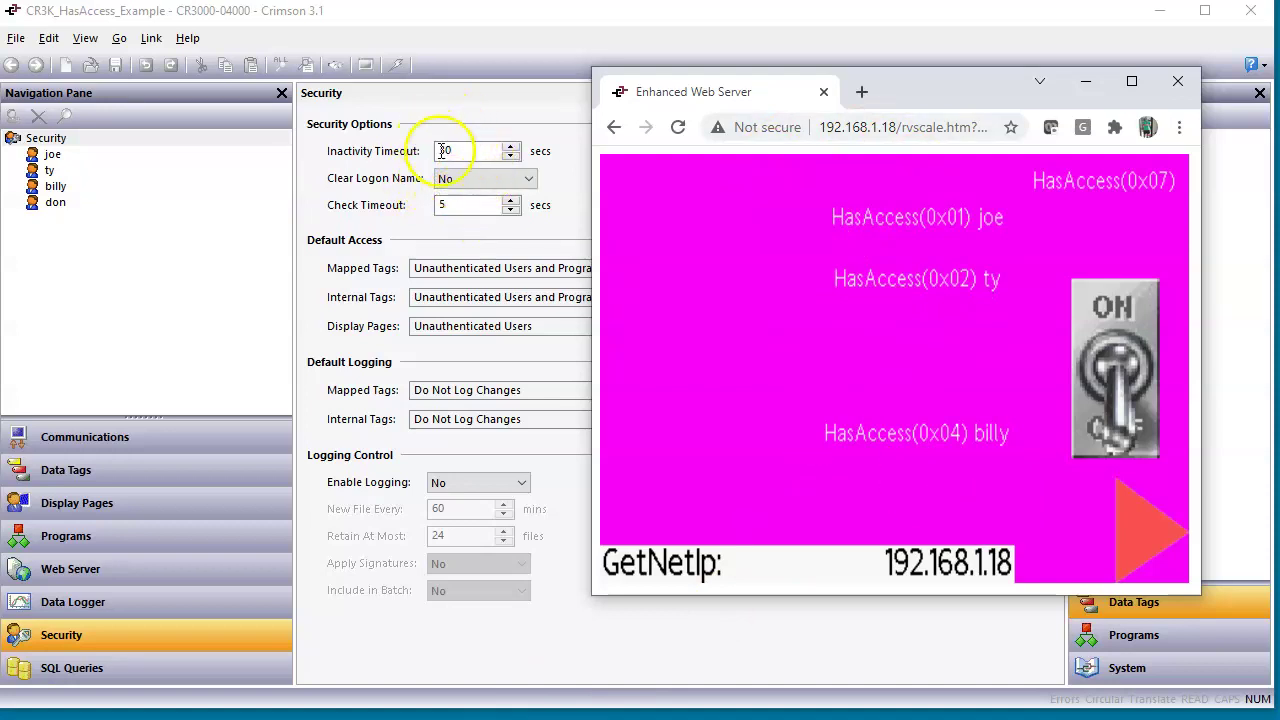
{"action": "left_click", "coordinate": [1150, 537]}
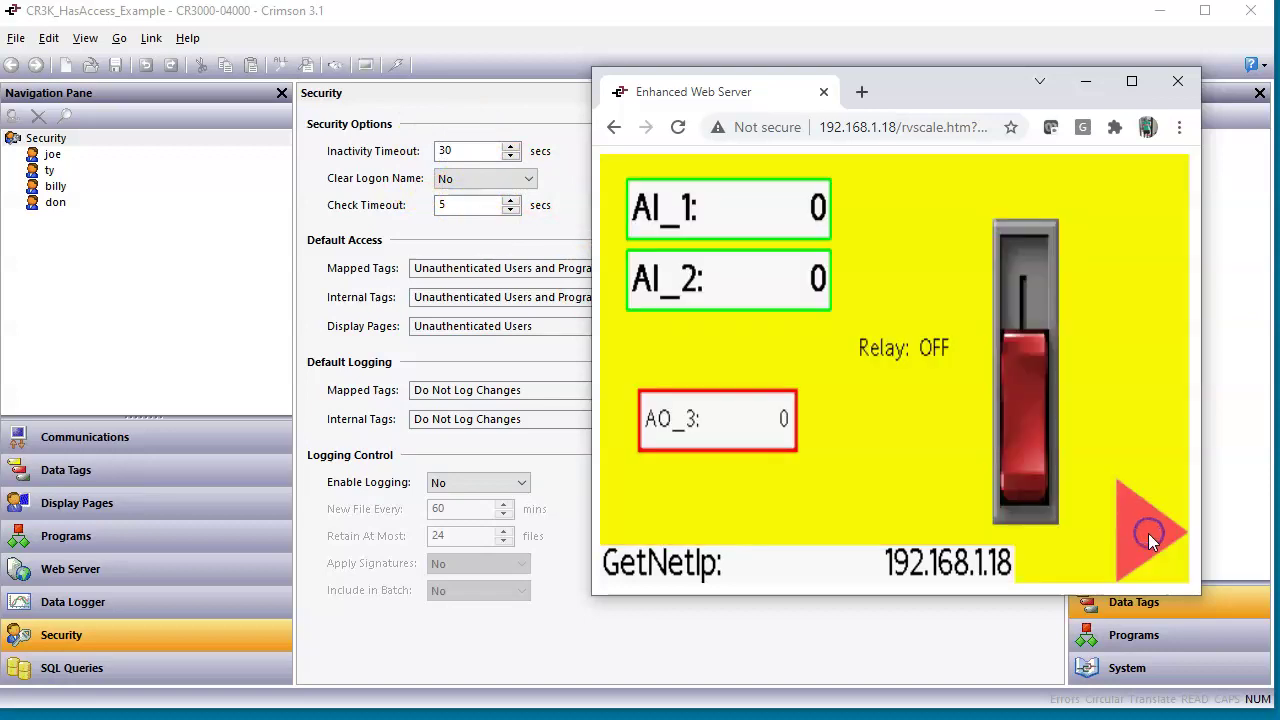
{"action": "left_click", "coordinate": [1143, 535]}
{"action": "left_click", "coordinate": [1036, 332]}
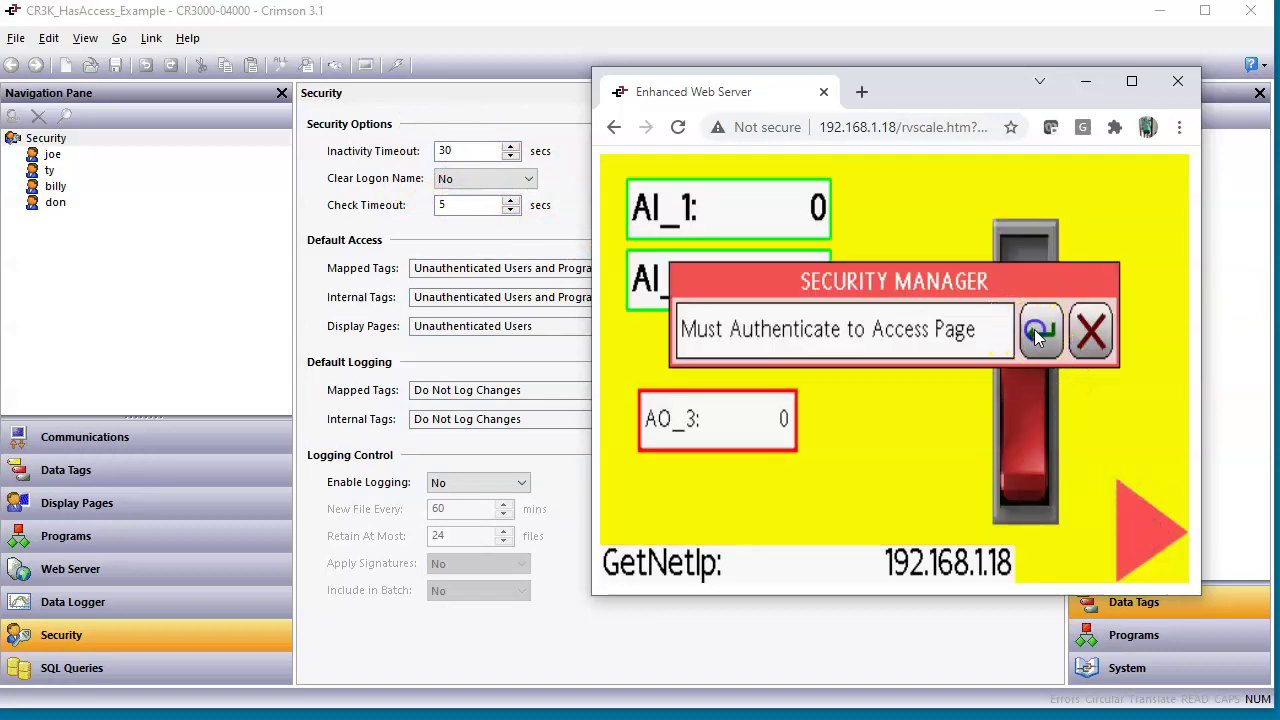
{"action": "key", "text": "Return"}
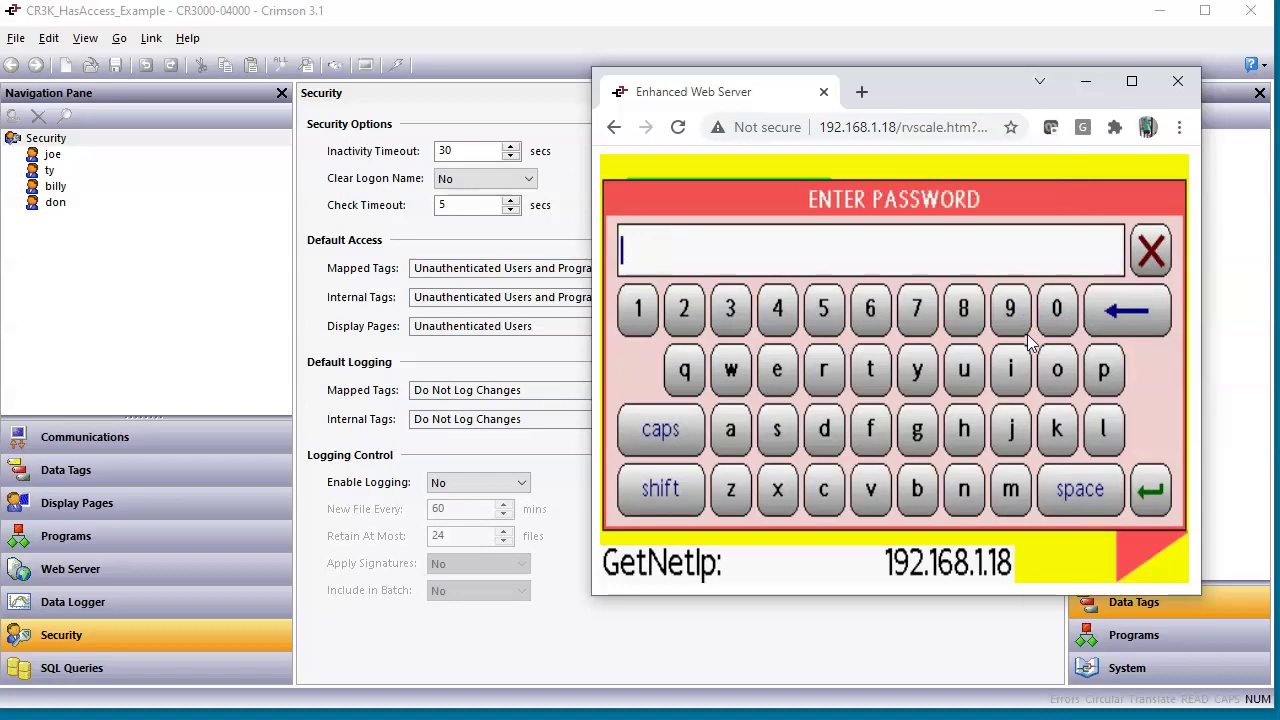
{"action": "type", "text": "1"}
{"action": "key", "text": "Return"}
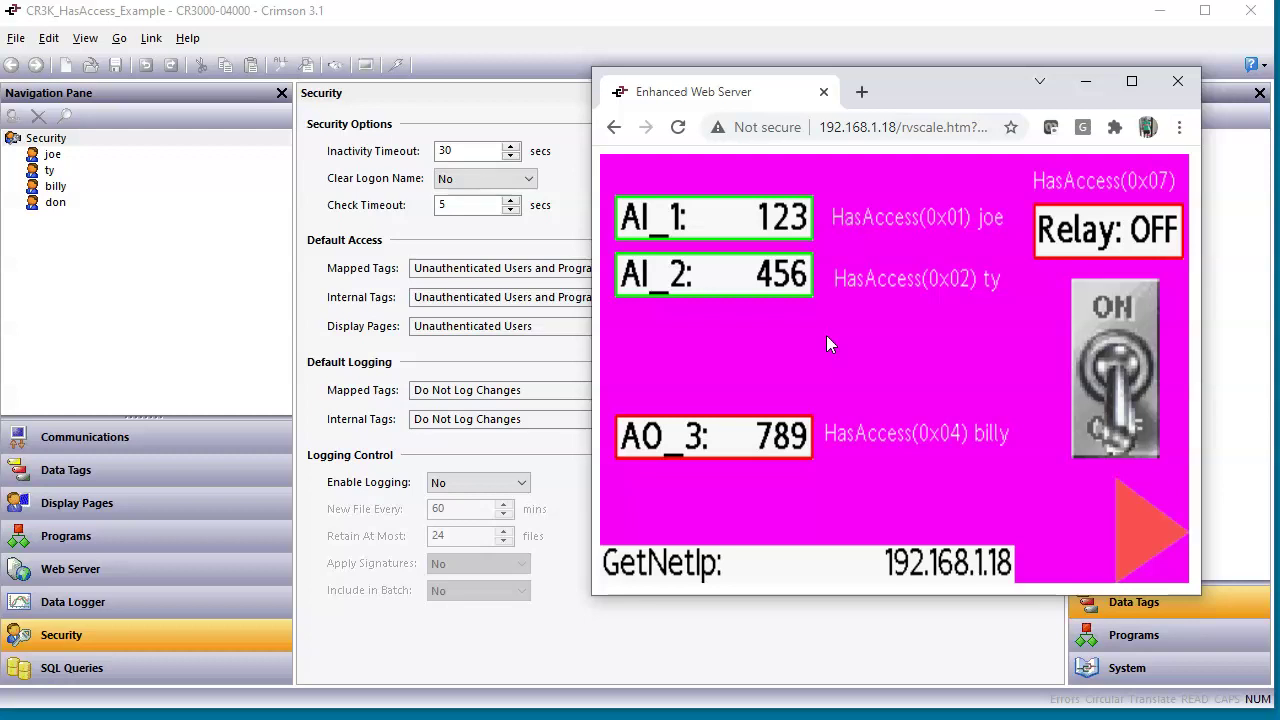
Check AI_1 123 and AI_2 456, advance to the yellow AI/AO page, and return to Crimson's display pages.
{"action": "left_click", "coordinate": [907, 430]}
{"action": "left_click", "coordinate": [1139, 510]}
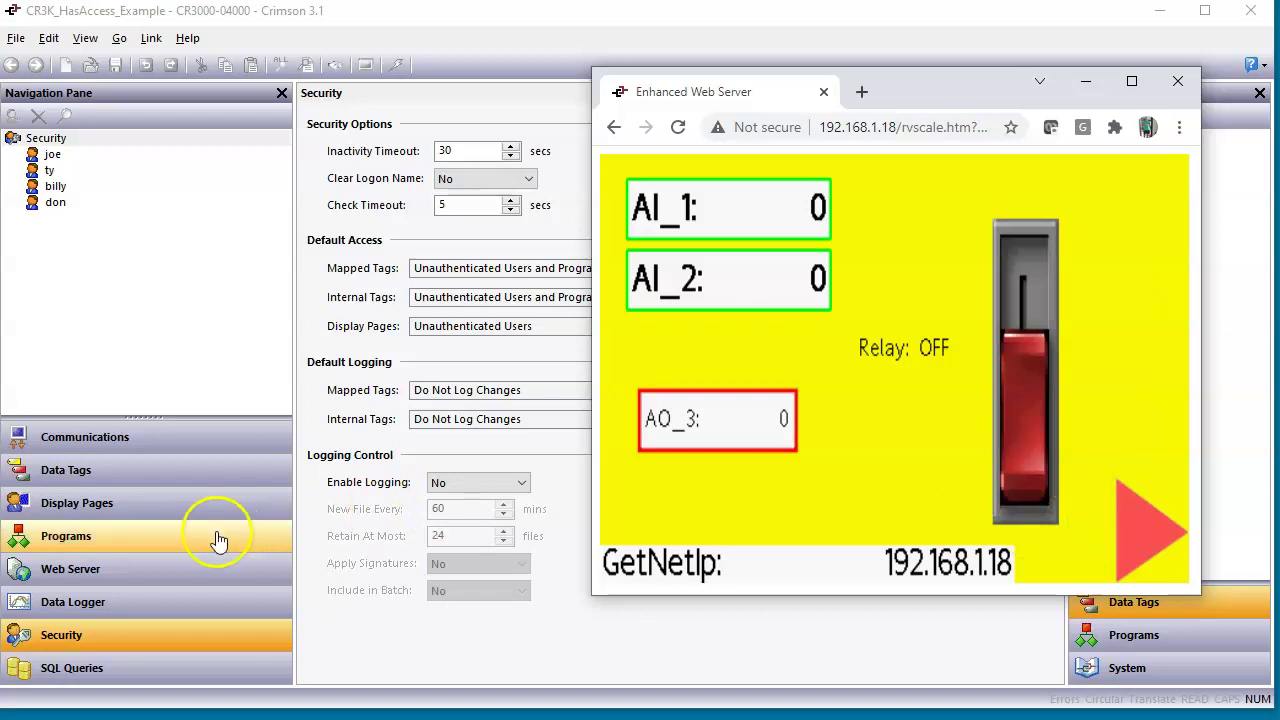
{"action": "left_click", "coordinate": [110, 508]}
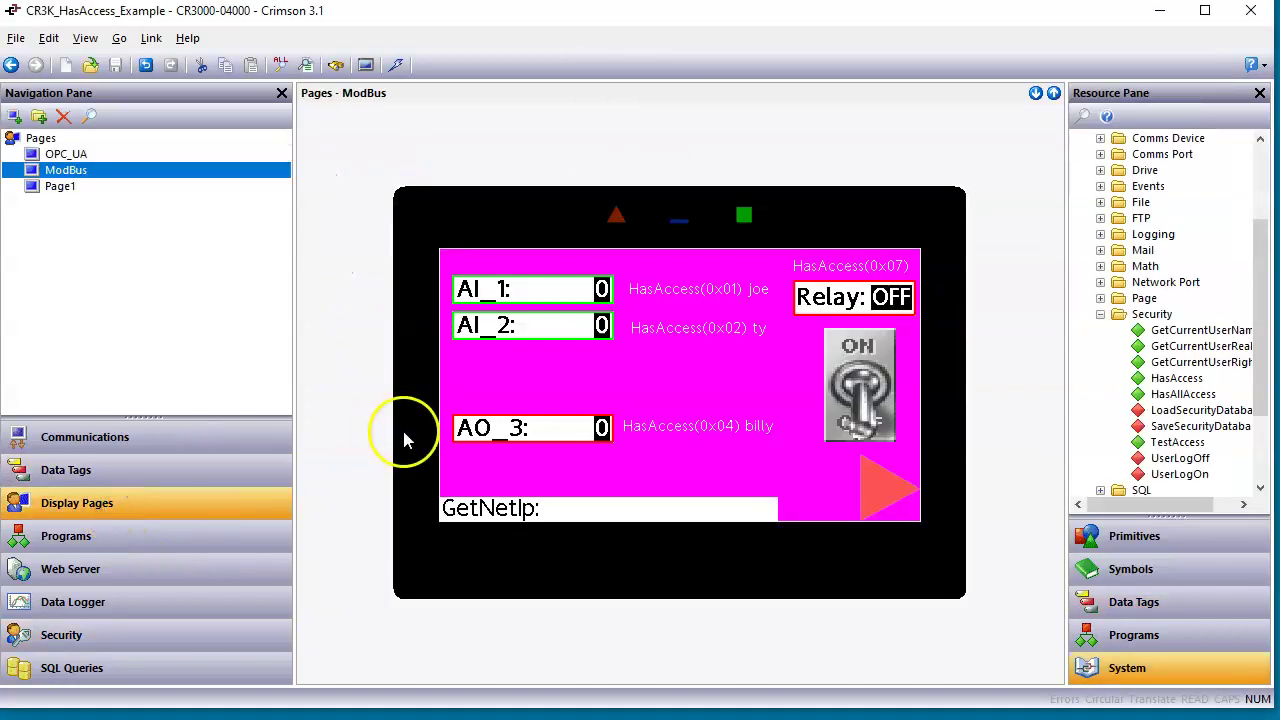
Open the ModBus display page, with AI_1, AI_2 and AO_3 boxes governed by HasAccess(), in the page editor.
{"action": "left_click", "coordinate": [58, 190]}
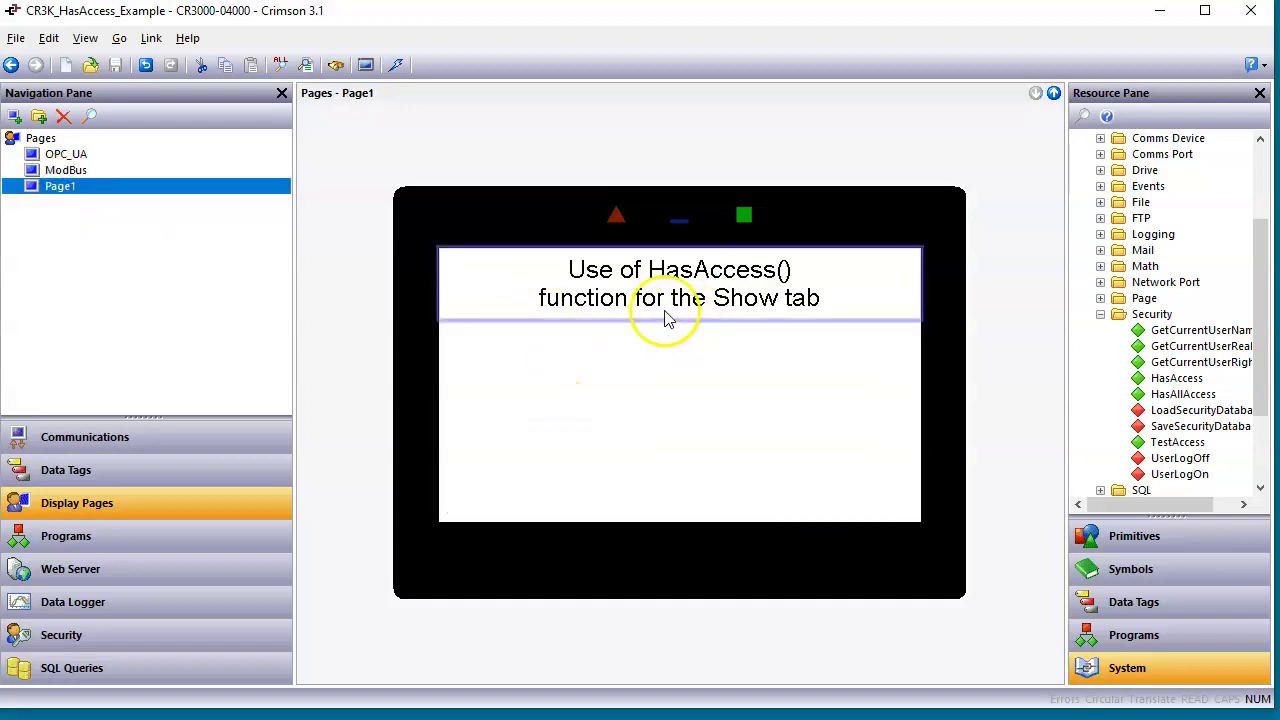
{"action": "left_click", "coordinate": [88, 172]}
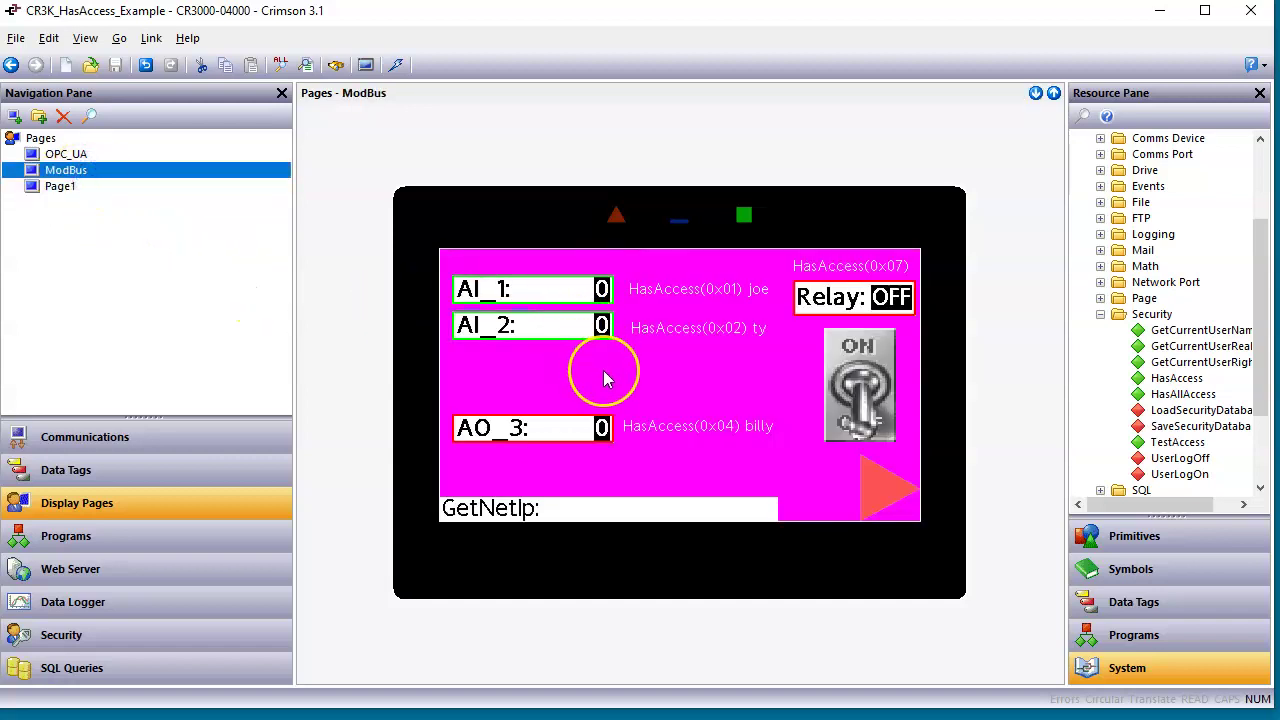